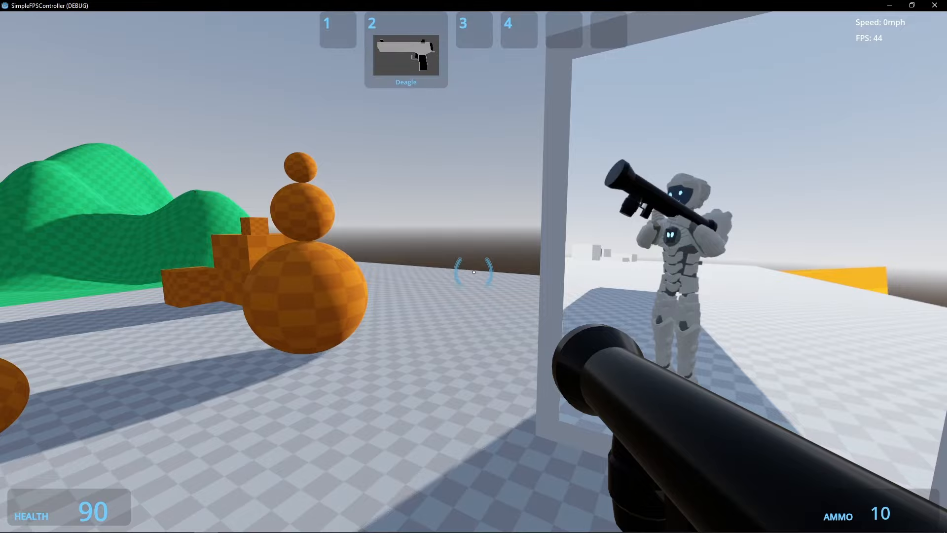
Switch between the knife, Deagle and rocket launcher in front of the mirror to check the character's holding poses.
{"action": "key", "text": "3"}
{"action": "key", "text": "1"}
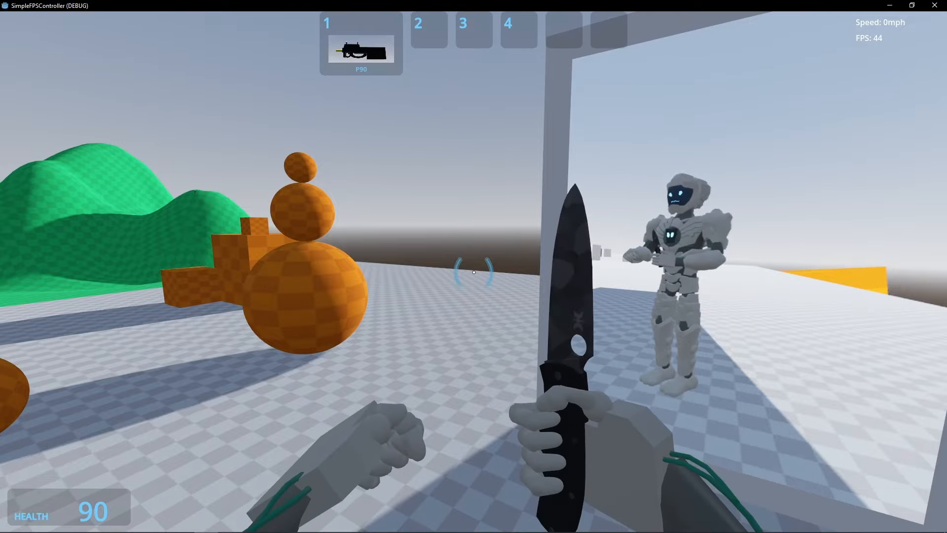
{"action": "key", "text": "2"}
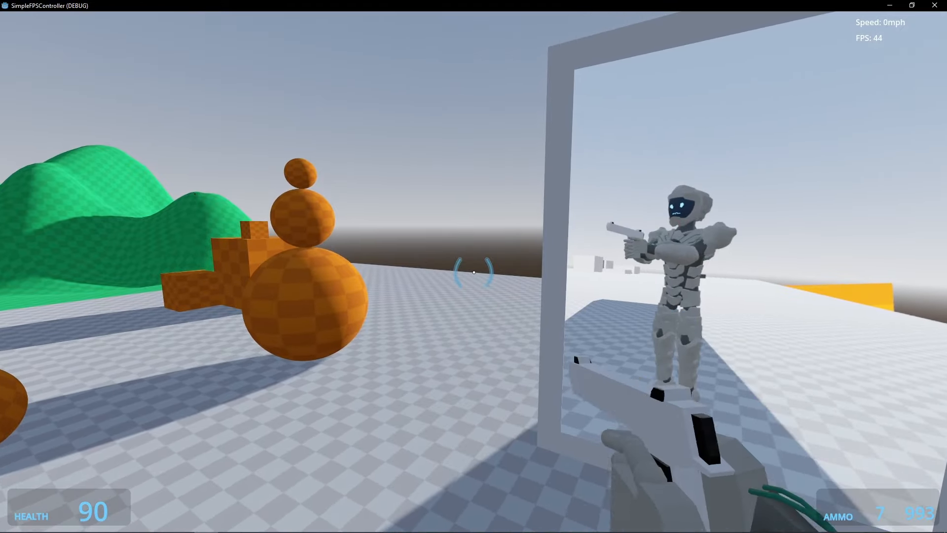
{"action": "key", "text": "3"}
{"action": "key", "text": "4"}
{"action": "key", "text": "4"}
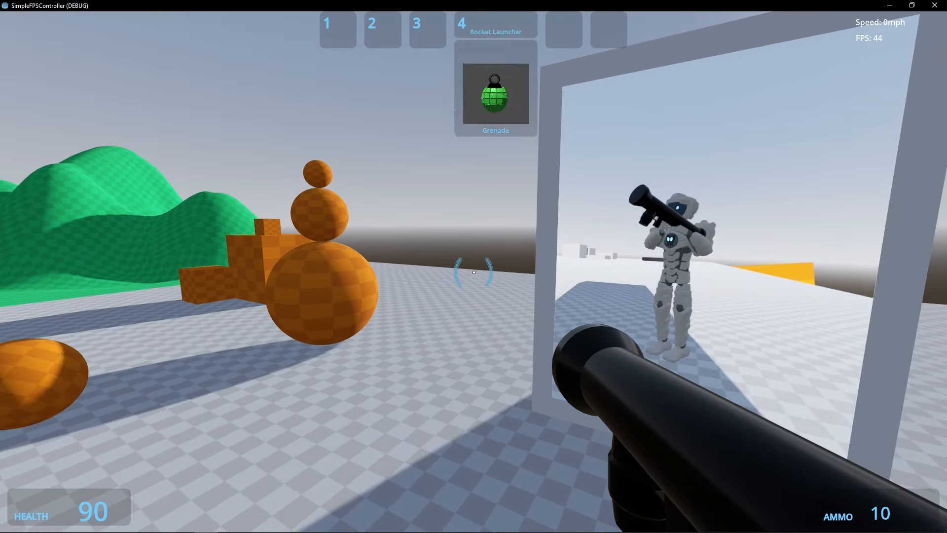
{"action": "key", "text": "4"}
{"action": "key", "text": "4"}
Cycle through the P90, knife and grenade to check how the mirrored character holds each weapon.
{"action": "key", "text": "1"}
{"action": "key", "text": "w"}
{"action": "key", "text": "2"}
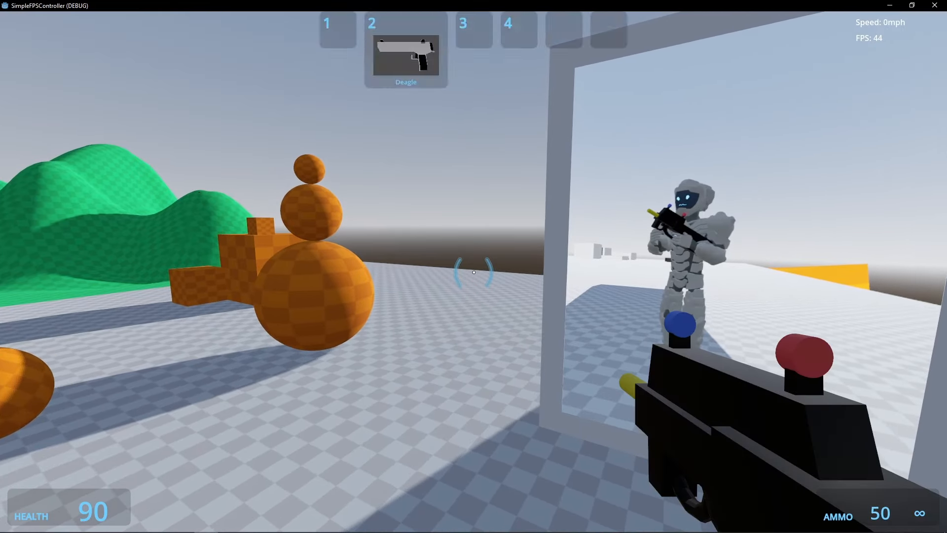
{"action": "key", "text": "4"}
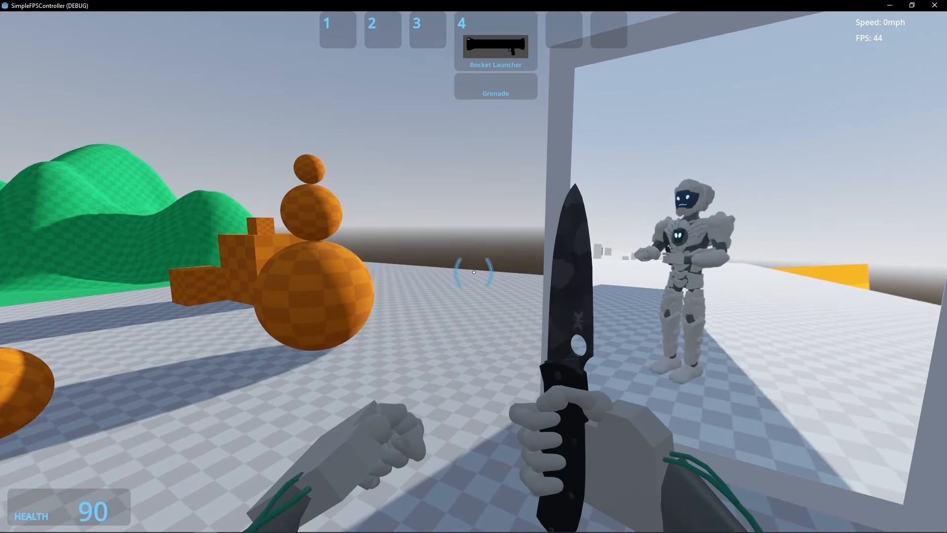
{"action": "key", "text": "4"}
{"action": "key", "text": "4"}
{"action": "key", "text": "4"}
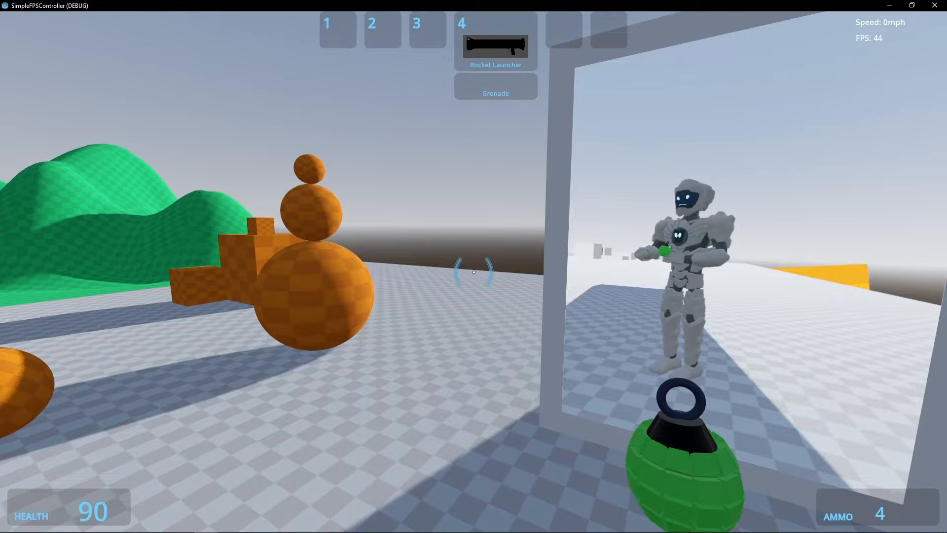
Equip the knife and walk towards and away from the mirror to check the walking animation.
{"action": "left_click", "coordinate": [474, 272]}
{"action": "key", "text": "3"}
{"action": "left_click", "coordinate": [474, 273]}
{"action": "key", "text": "w"}
{"action": "key", "text": "s"}
{"action": "key", "text": "w"}
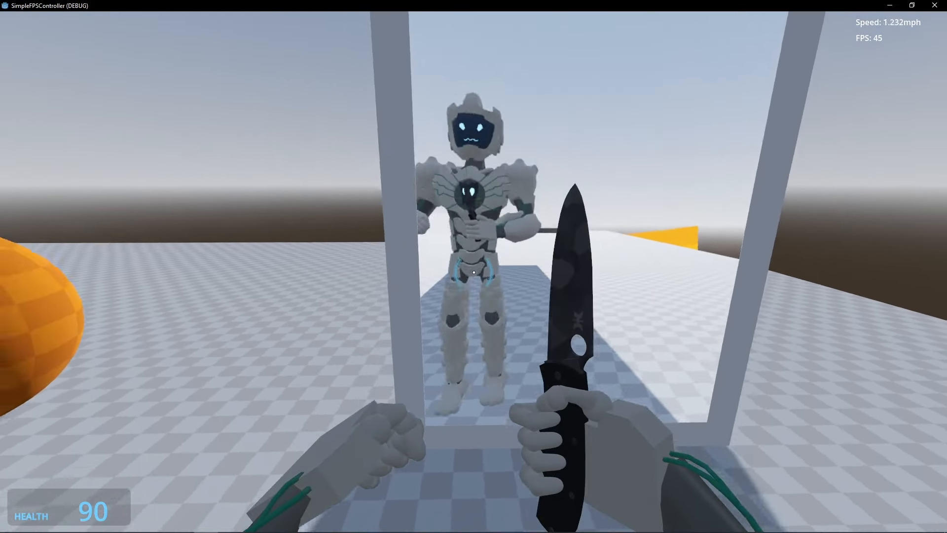
{"action": "key", "text": "s"}
{"action": "key", "text": "w"}
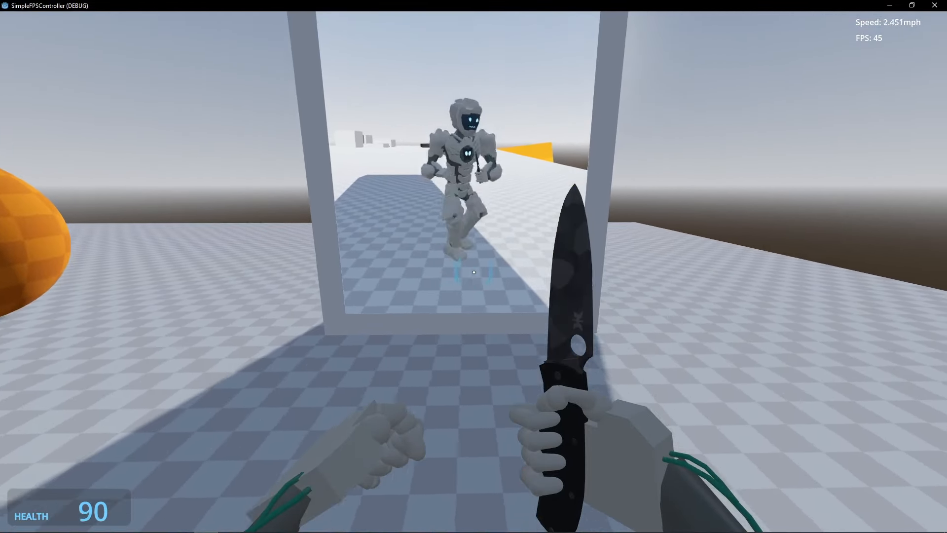
{"action": "key", "text": "s"}
{"action": "key", "text": "w"}
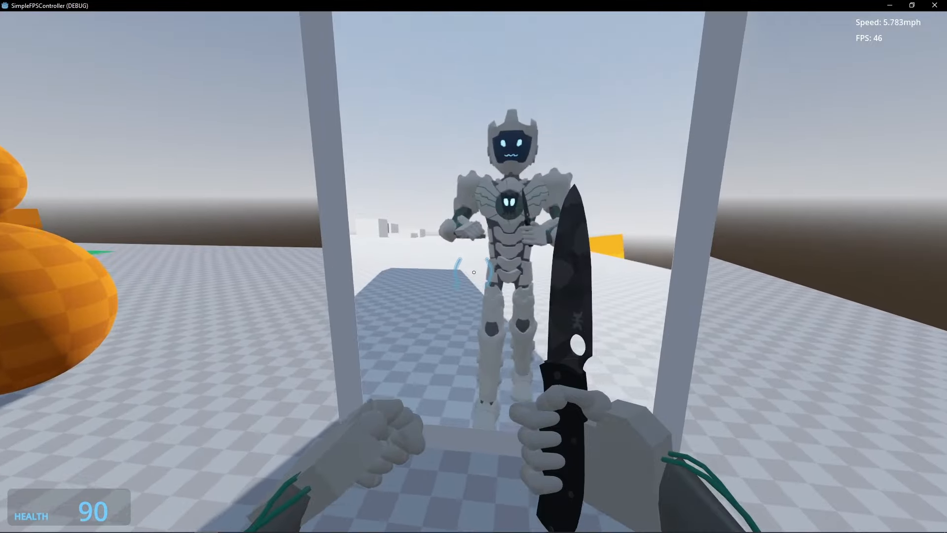
Crouch and keep moving back and forth with the knife to compare the movement animations in the mirror.
{"action": "key", "text": "s"}
{"action": "key", "text": "ctrl"}
{"action": "key", "text": "w"}
{"action": "key", "text": "s"}
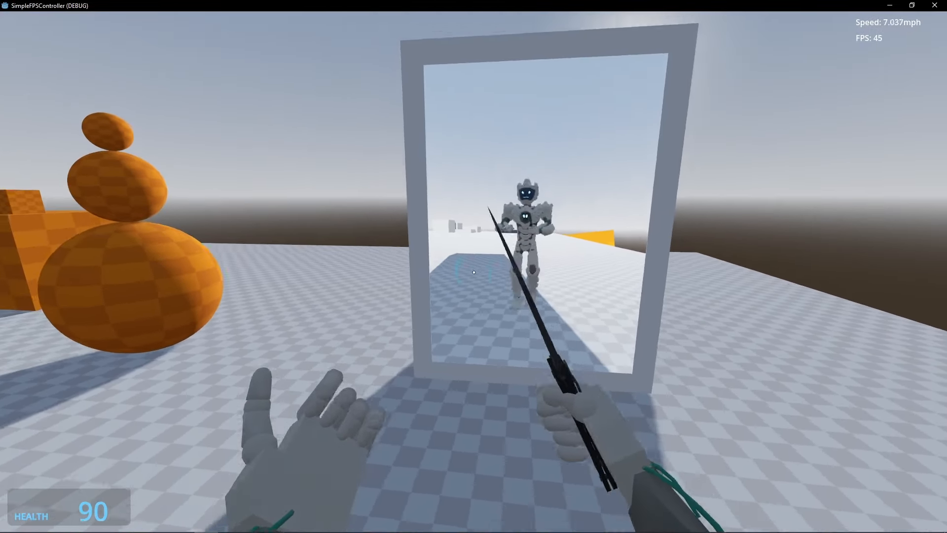
{"action": "key", "text": "w"}
{"action": "key", "text": "w"}
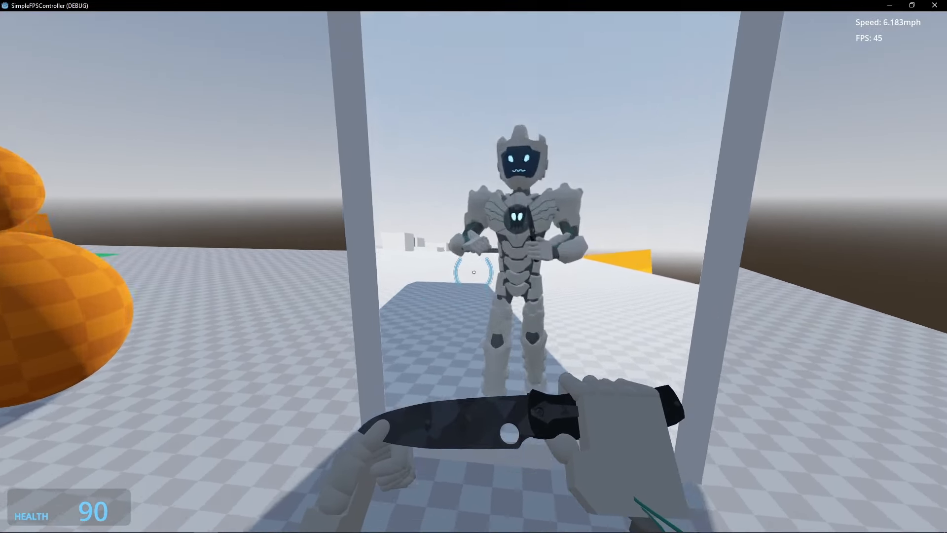
{"action": "key", "text": "s"}
Switch to the Deagle and back to the knife, and swing the knife several times beside the mirror.
{"action": "key", "text": "2"}
{"action": "key", "text": "3"}
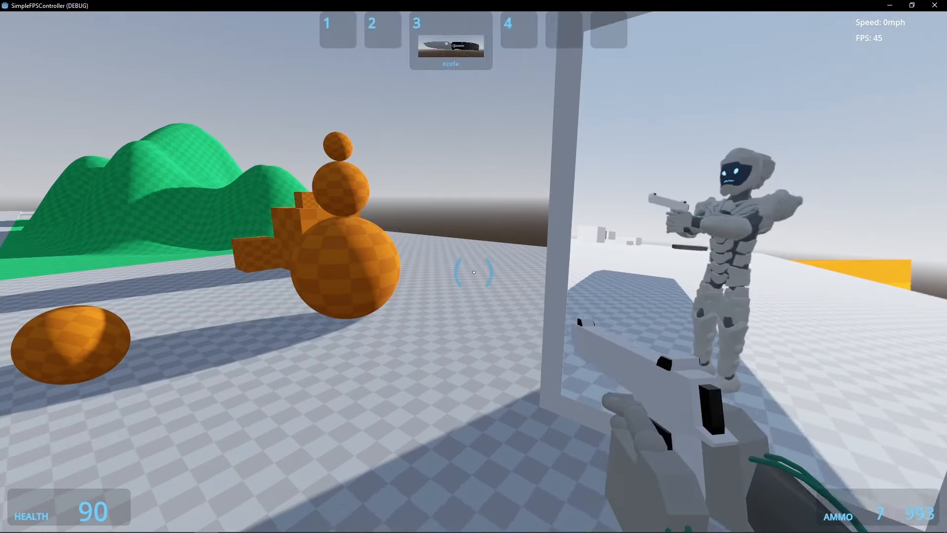
{"action": "left_click", "coordinate": [473, 272]}
{"action": "left_click", "coordinate": [474, 272]}
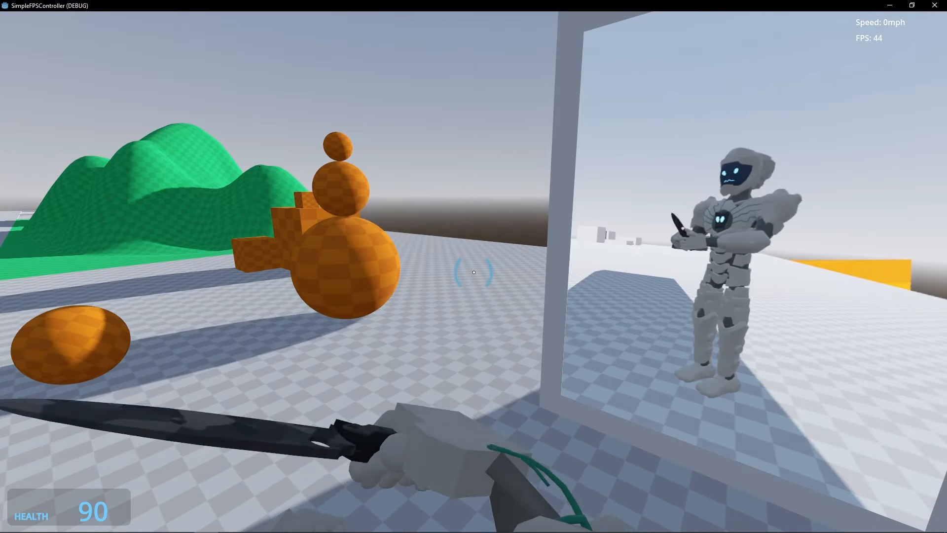
{"action": "left_click", "coordinate": [473, 272]}
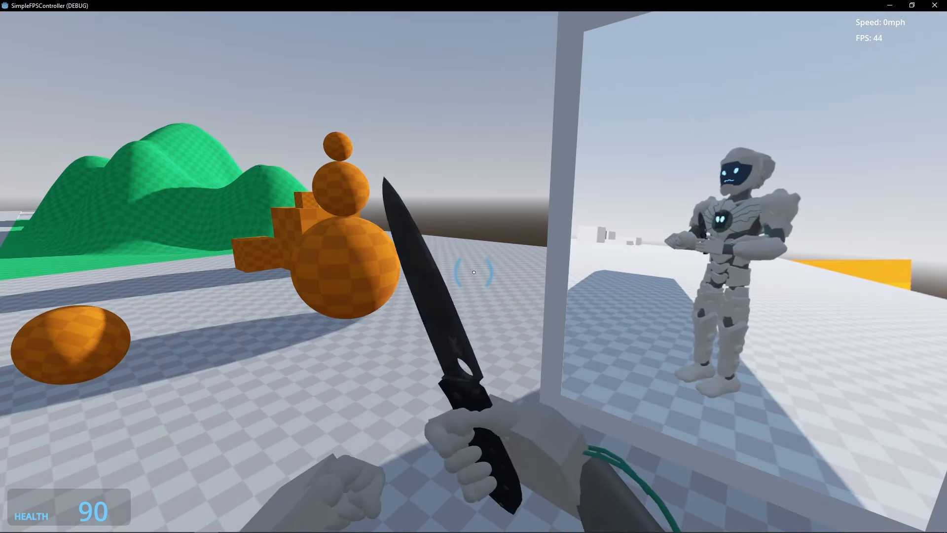
{"action": "left_click", "coordinate": [474, 272]}
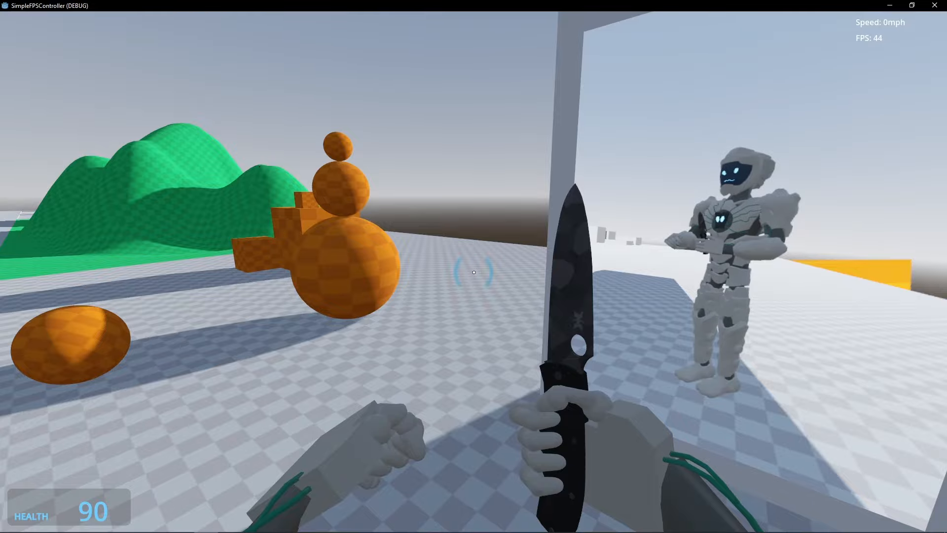
Equip the Deagle and move back and forth past the mirror, checking the aiming pose while walking and airborne.
{"action": "key", "text": "2"}
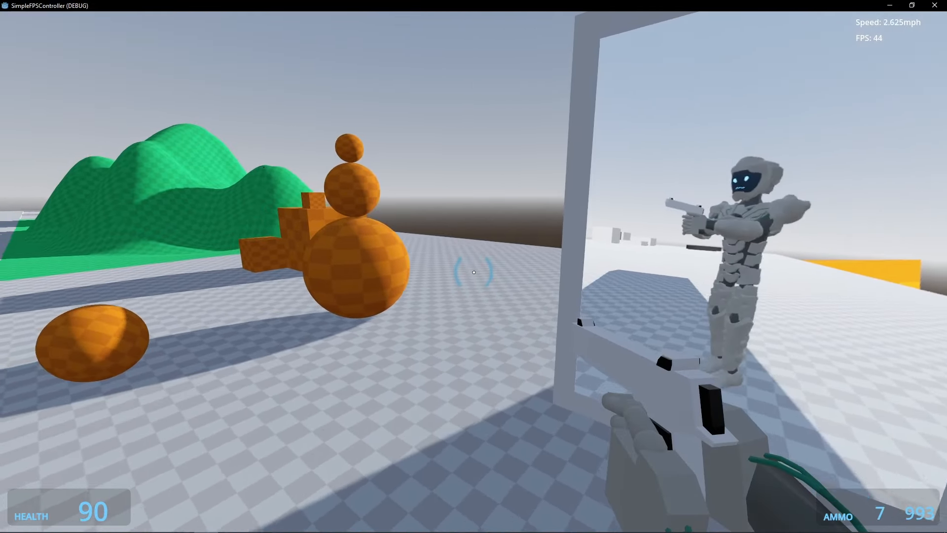
{"action": "key", "text": "s"}
{"action": "key", "text": "w"}
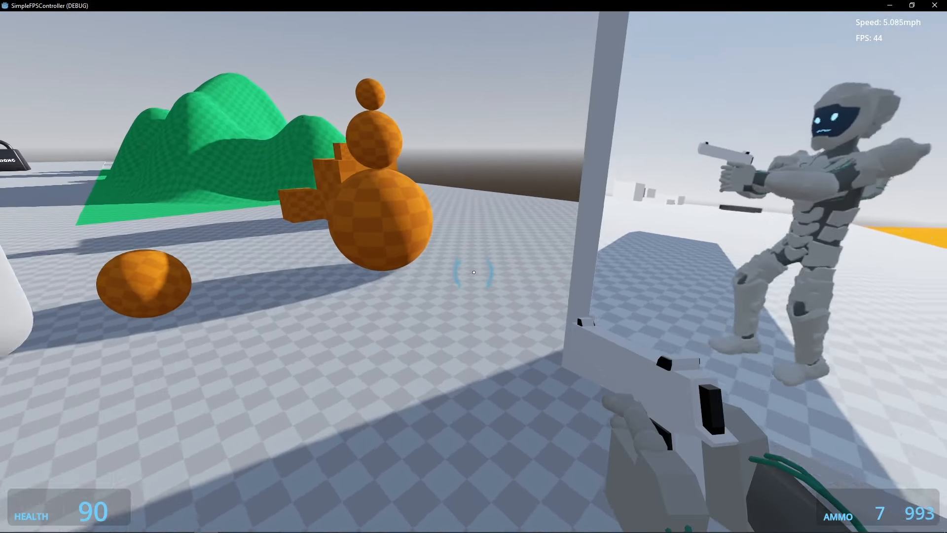
{"action": "key", "text": "s"}
{"action": "key", "text": "w"}
{"action": "key", "text": "s"}
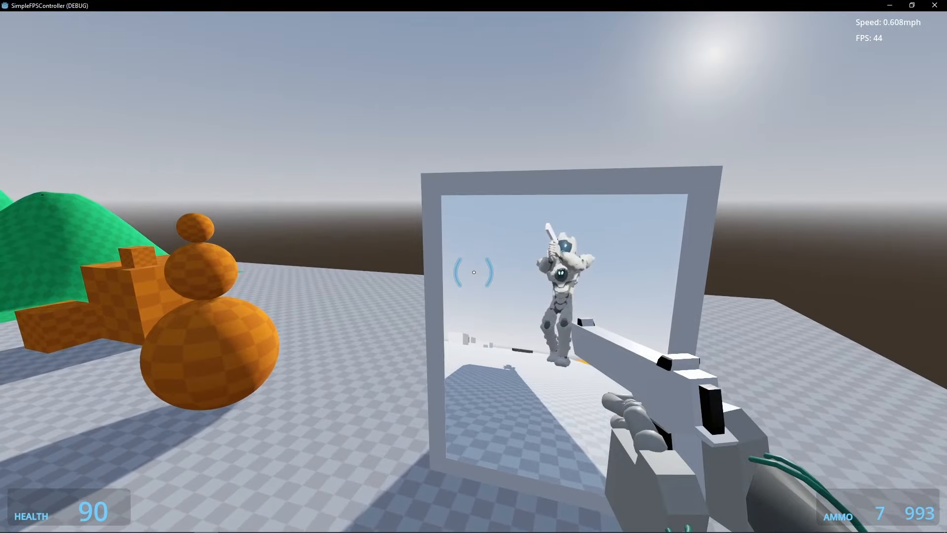
{"action": "key", "text": "w"}
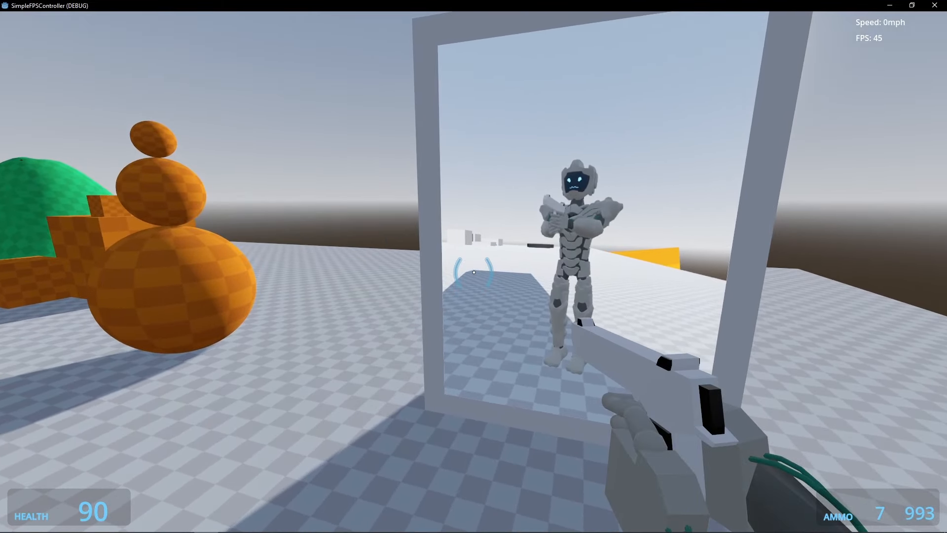
Equip the P90, the knife, a slot 4 weapon and the P90 again while facing the mirror.
{"action": "key", "text": "1"}
{"action": "left_click", "coordinate": [474, 272]}
{"action": "key", "text": "3"}
{"action": "left_click", "coordinate": [473, 272]}
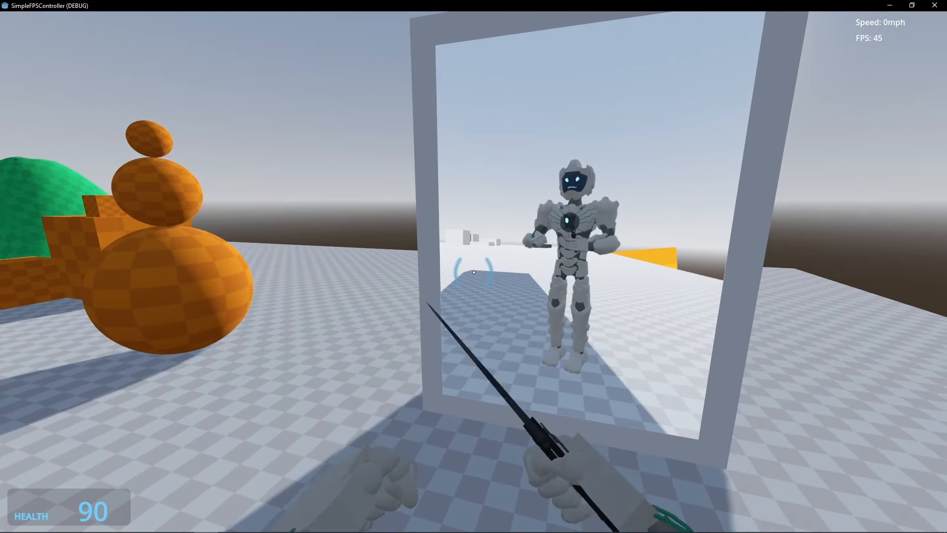
{"action": "key", "text": "4"}
{"action": "left_click", "coordinate": [473, 272]}
{"action": "key", "text": "1"}
{"action": "left_click", "coordinate": [473, 272]}
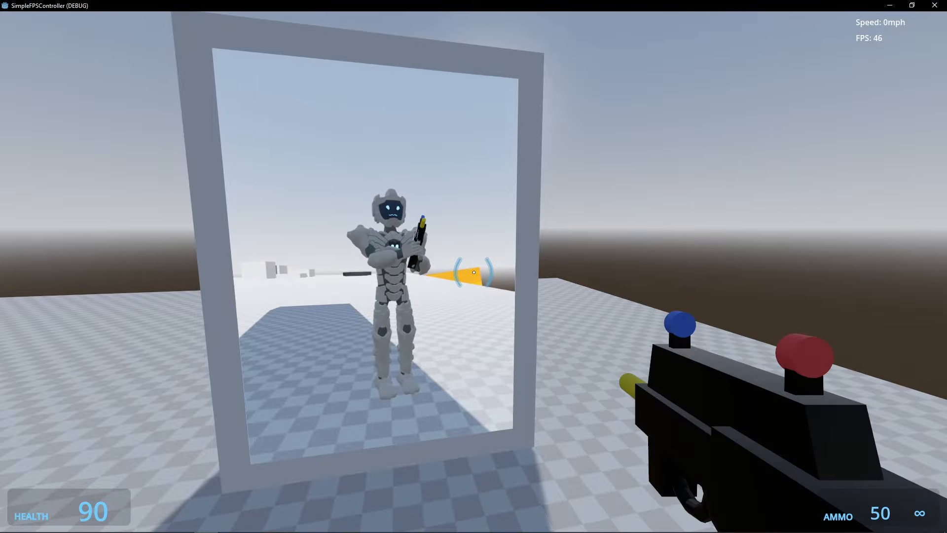
Run through all four weapon slots while moving back and forth to check that the upper-body pose follows the weapon.
{"action": "key", "text": "s"}
{"action": "key", "text": "2"}
{"action": "key", "text": "3"}
{"action": "key", "text": "4"}
{"action": "left_click", "coordinate": [473, 272]}
{"action": "key", "text": "w"}
{"action": "key", "text": "1"}
{"action": "left_click", "coordinate": [473, 272]}
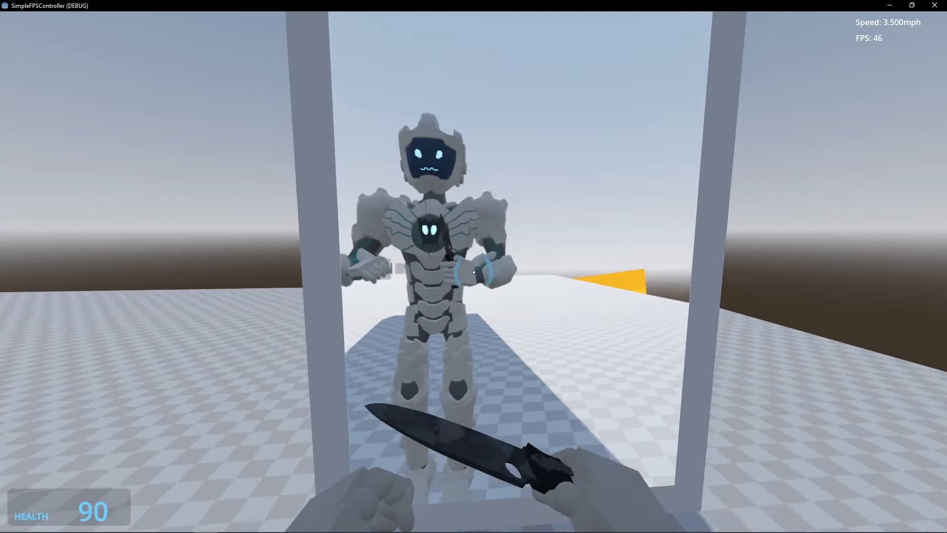
{"action": "key", "text": "s"}
{"action": "key", "text": "w"}
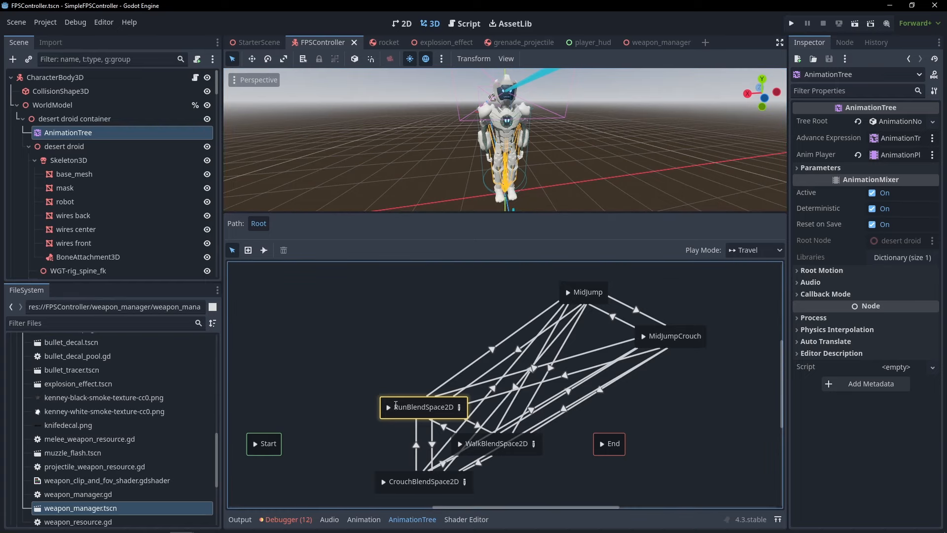
Preview RunBlendSpace2D with the blend position moved towards negative x, and examine the root state machine's states and transitions.
{"action": "left_click", "coordinate": [460, 407]}
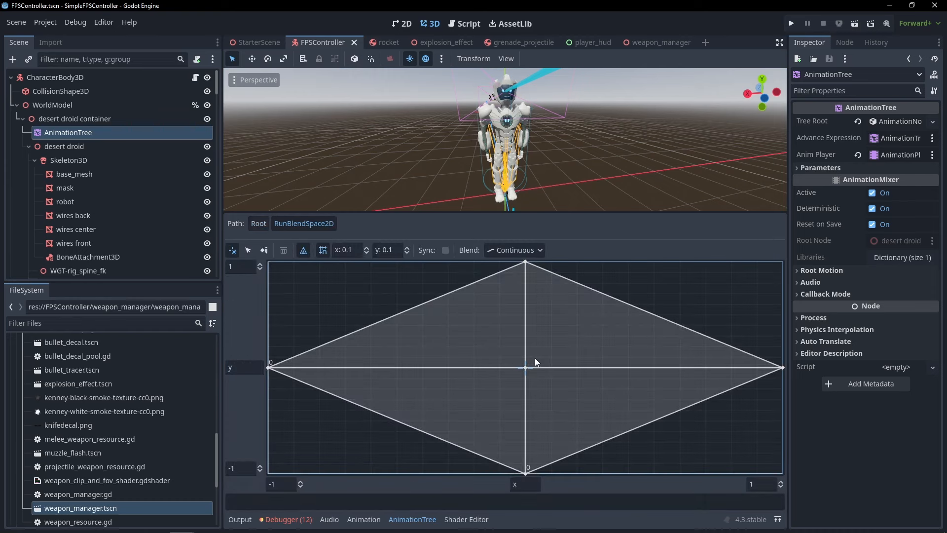
{"action": "left_click_drag", "start_coordinate": [532, 366], "coordinate": [336, 366]}
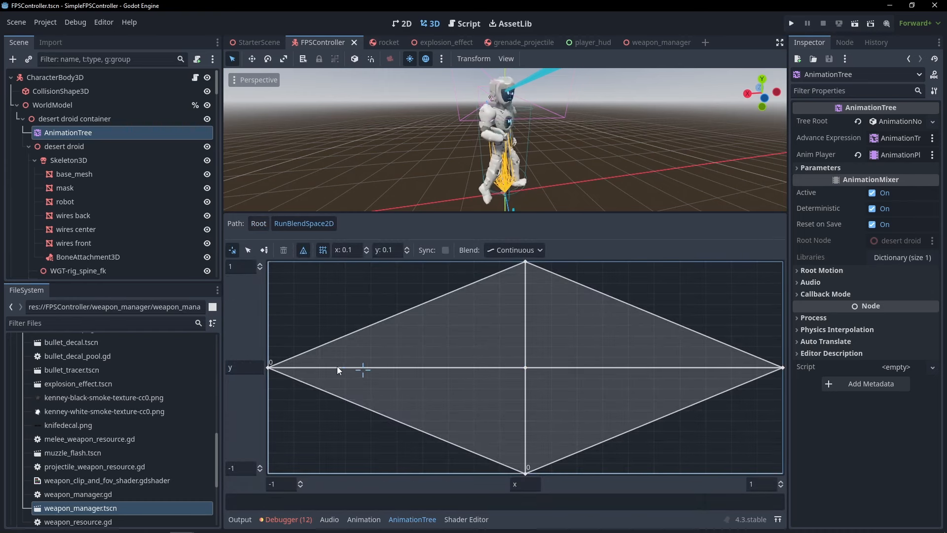
{"action": "left_click", "coordinate": [256, 226]}
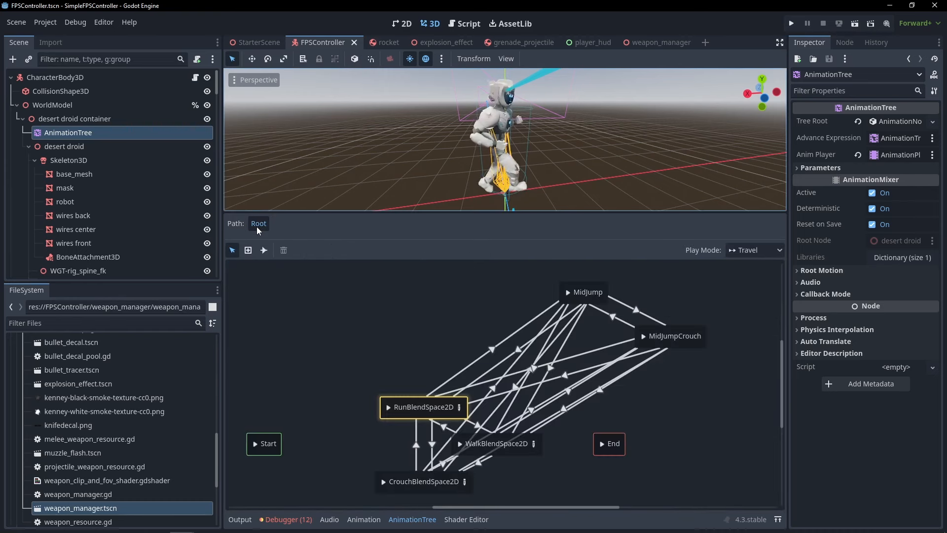
{"action": "left_click", "coordinate": [457, 408]}
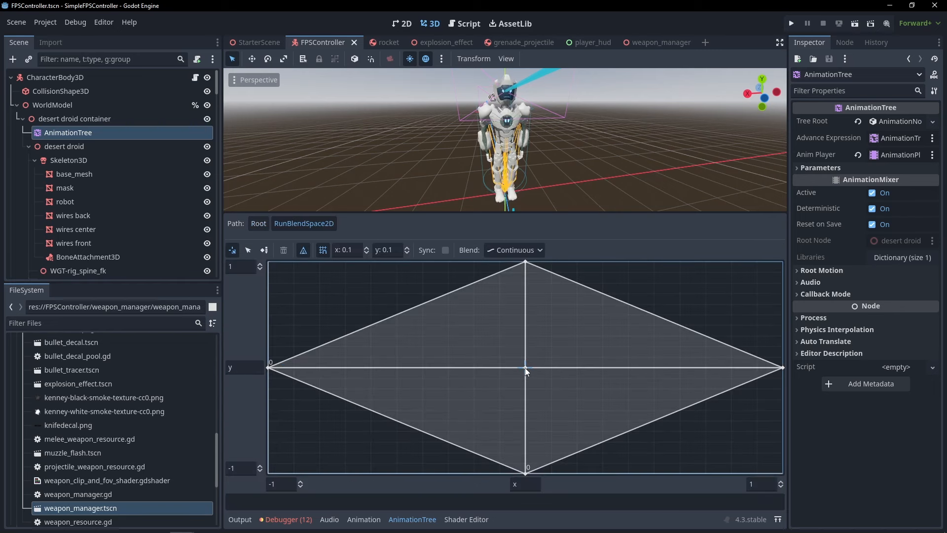
{"action": "left_click", "coordinate": [257, 224]}
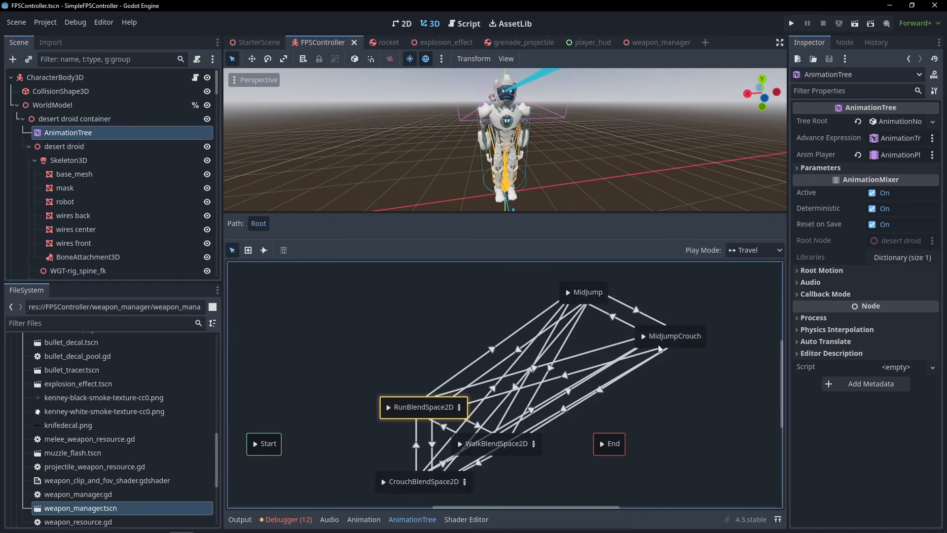
{"action": "scroll", "coordinate": [703, 413], "scroll_direction": "down", "scroll_amount": 2}
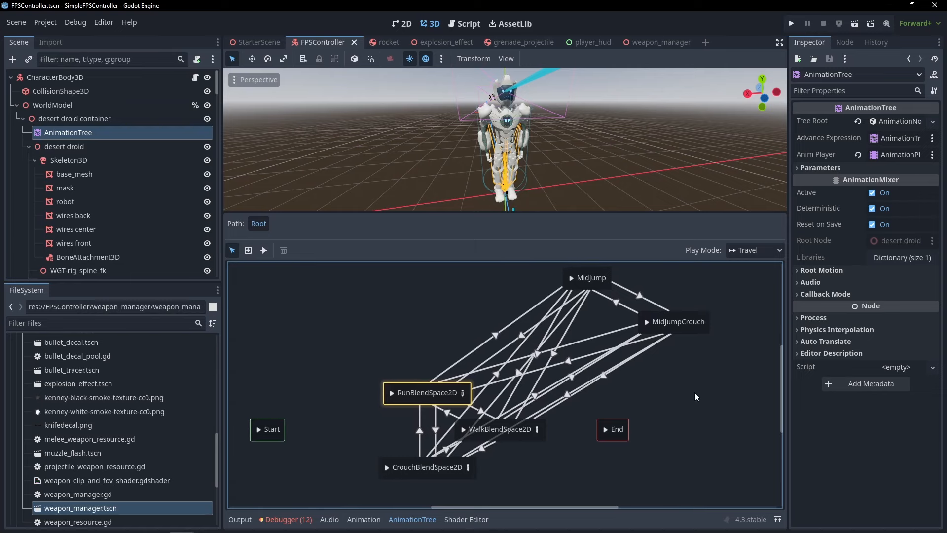
{"action": "scroll", "coordinate": [688, 373], "scroll_direction": "up", "scroll_amount": 2}
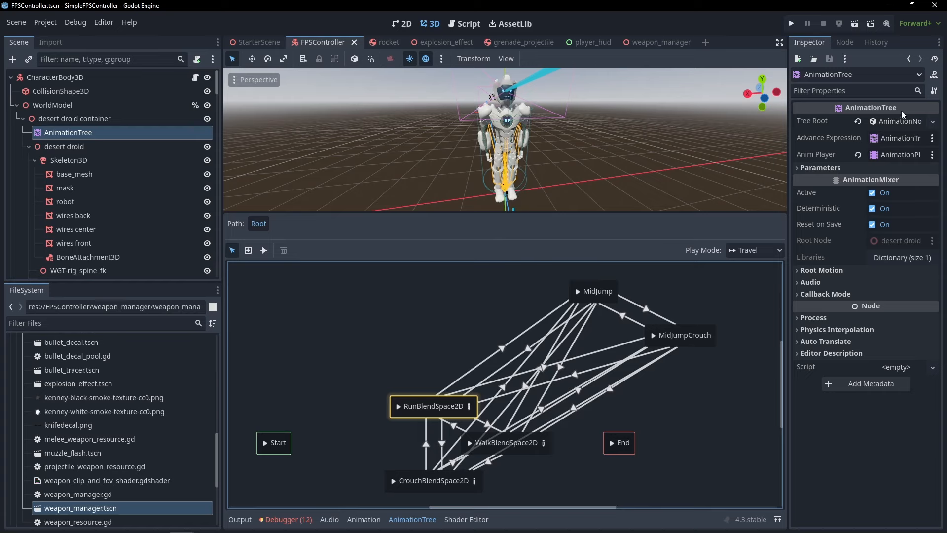
Clear the AnimationTree's Tree Root and assign a new AnimationNodeBlendTree to it.
{"action": "mouse_move", "coordinate": [900, 110]}
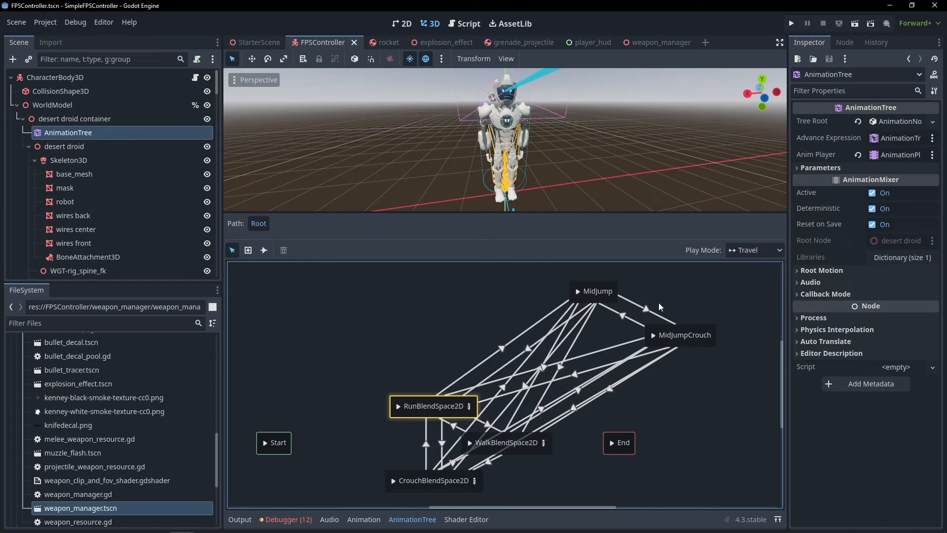
{"action": "left_click", "coordinate": [857, 121]}
{"action": "left_click", "coordinate": [907, 123]}
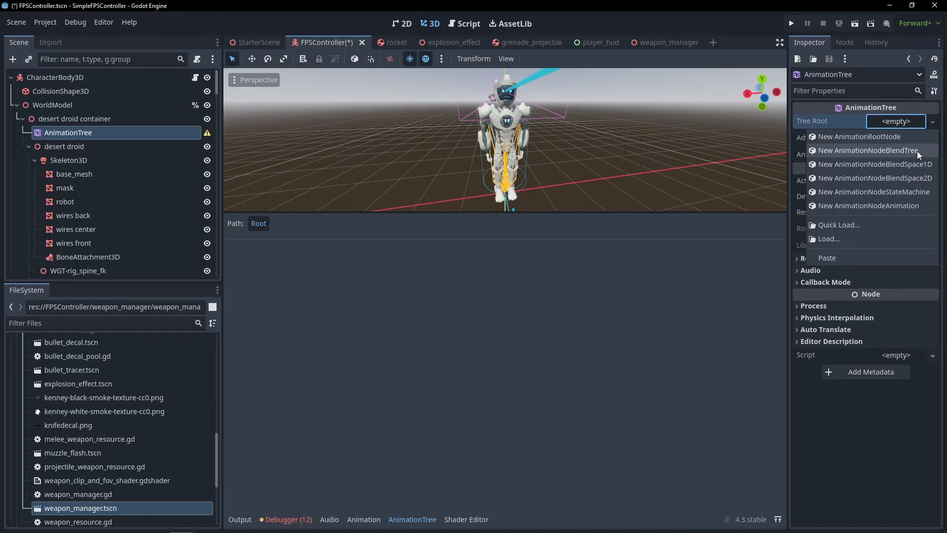
{"action": "left_click", "coordinate": [916, 154]}
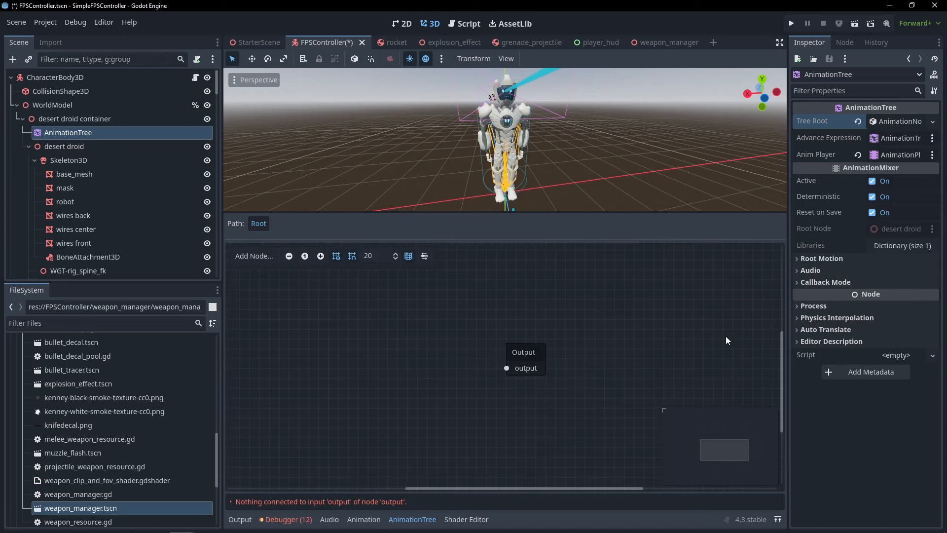
Add a StateMachine node to the blend tree and place it to the left of the Output node.
{"action": "right_click", "coordinate": [400, 299]}
{"action": "left_click", "coordinate": [422, 483]}
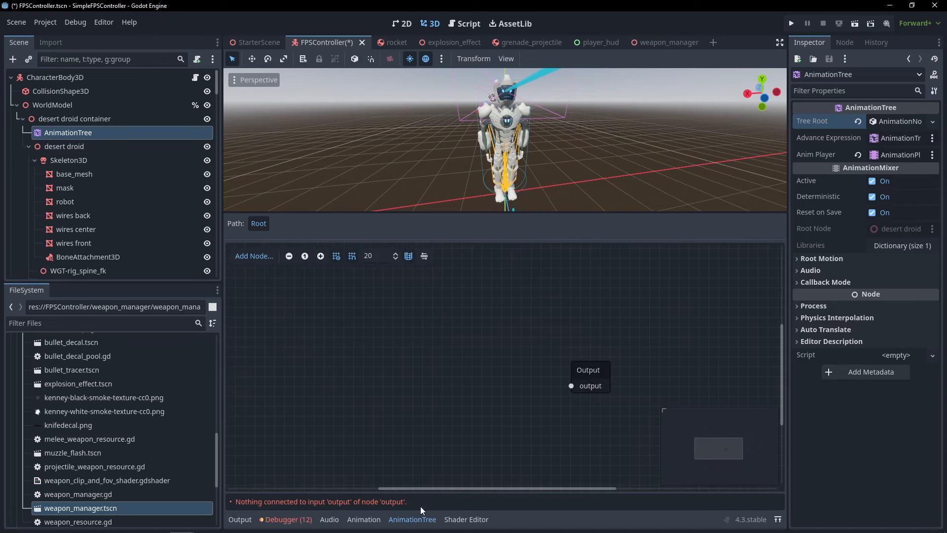
{"action": "left_click_drag", "start_coordinate": [450, 304], "coordinate": [343, 336]}
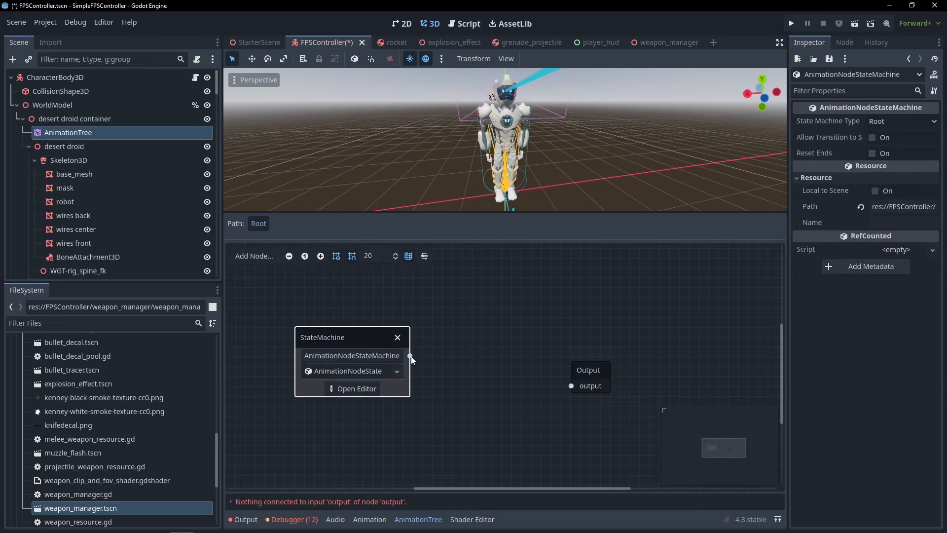
Connect the movement state machine's output to the Output node and line the two nodes up in the blend tree.
{"action": "left_click_drag", "start_coordinate": [410, 355], "coordinate": [571, 386]}
{"action": "left_click_drag", "start_coordinate": [348, 335], "coordinate": [386, 361]}
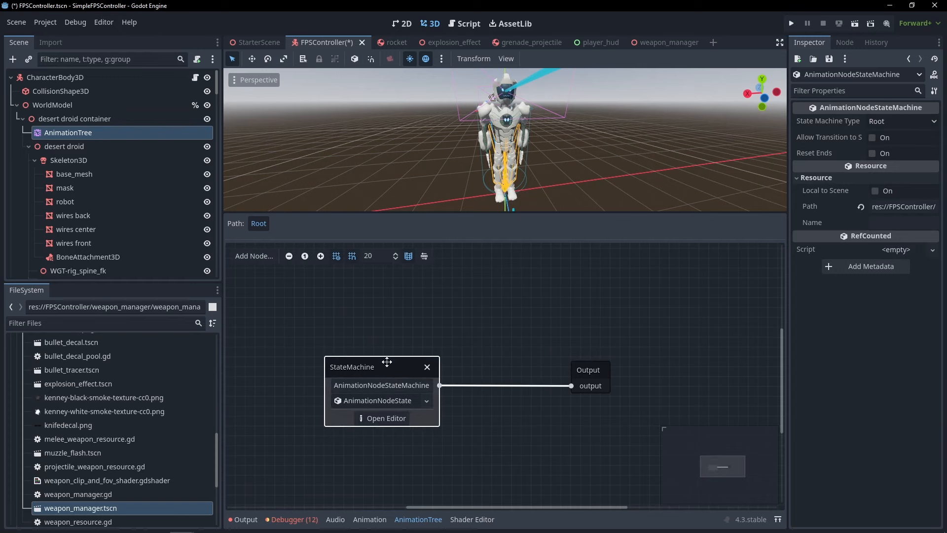
Preview RunBlendSpace2D inside the state machine with the blend position moved towards positive x, and return to the root blend tree.
{"action": "left_click", "coordinate": [387, 419]}
{"action": "left_click", "coordinate": [380, 410]}
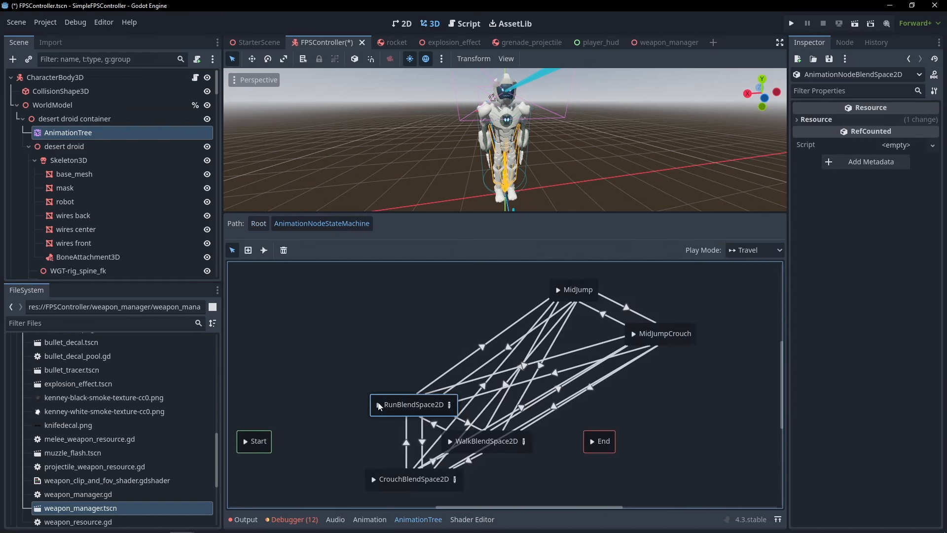
{"action": "left_click", "coordinate": [449, 403]}
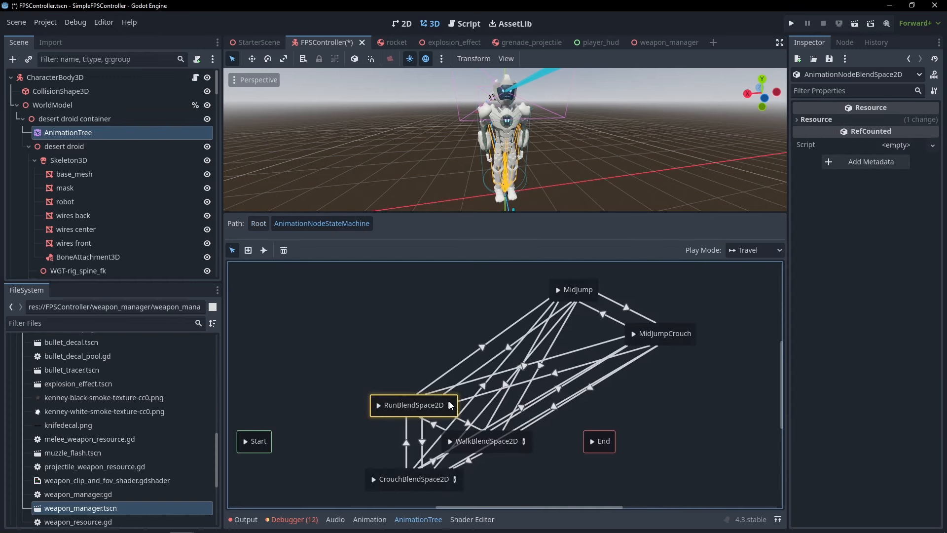
{"action": "left_click", "coordinate": [450, 405]}
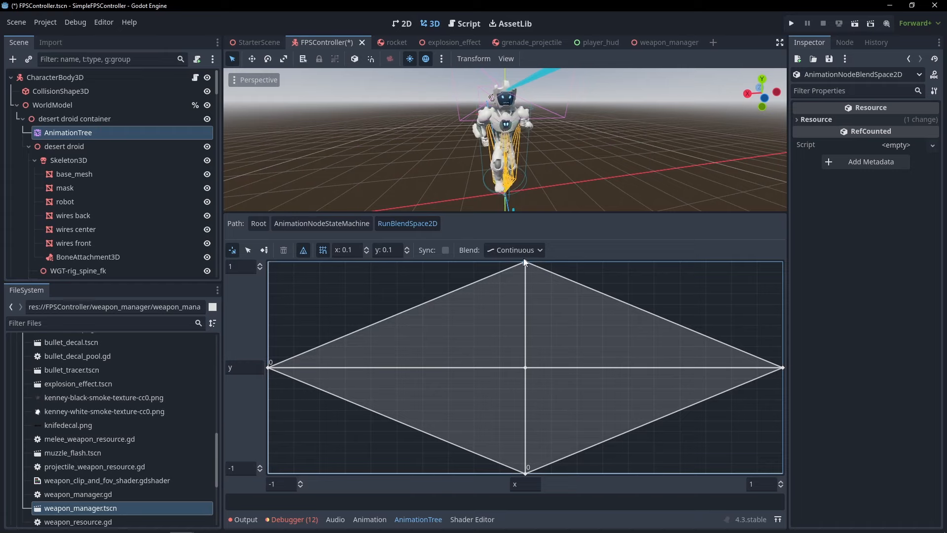
{"action": "left_click", "coordinate": [712, 354]}
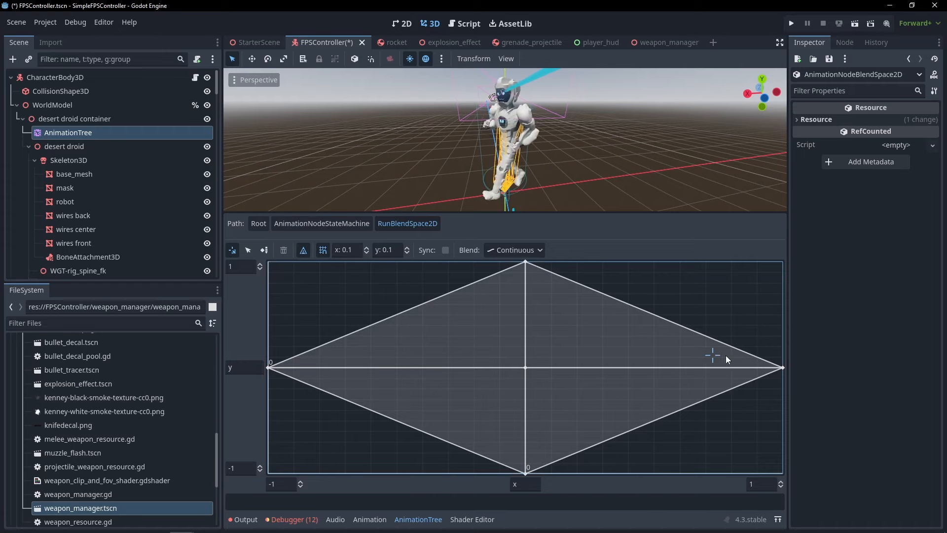
{"action": "left_click", "coordinate": [326, 223]}
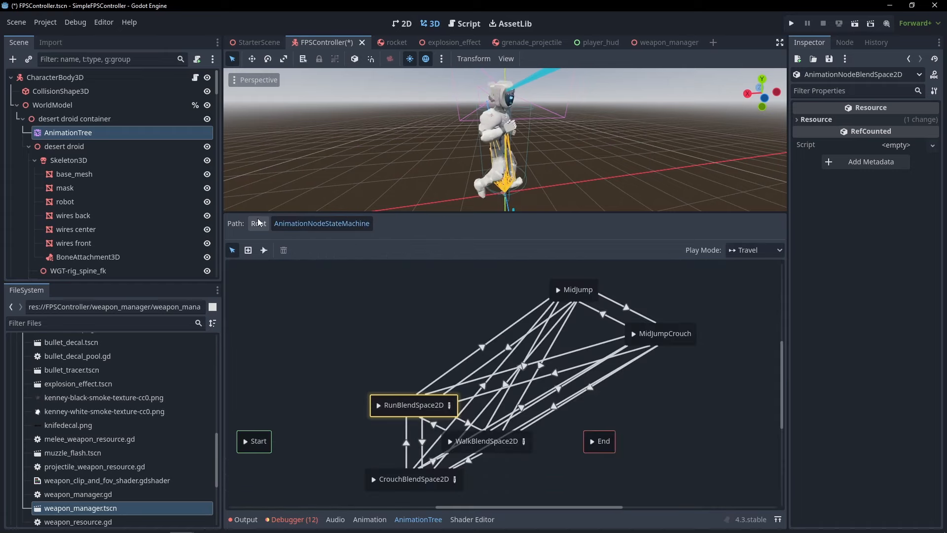
{"action": "left_click", "coordinate": [258, 222]}
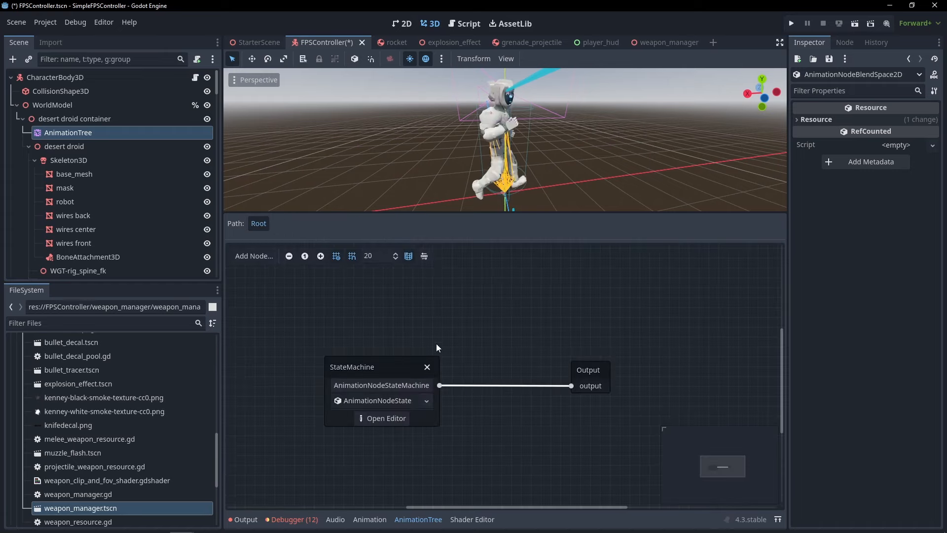
Re-examine the states and transitions nested in the movement state machine and go back to the root blend tree.
{"action": "left_click", "coordinate": [383, 418]}
{"action": "left_click", "coordinate": [264, 224]}
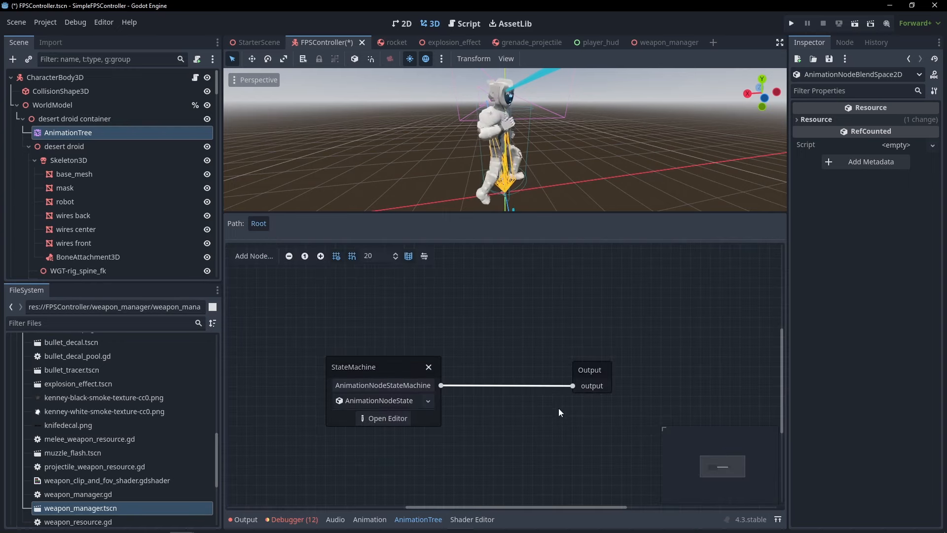
{"action": "left_click_drag", "start_coordinate": [383, 361], "coordinate": [403, 360]}
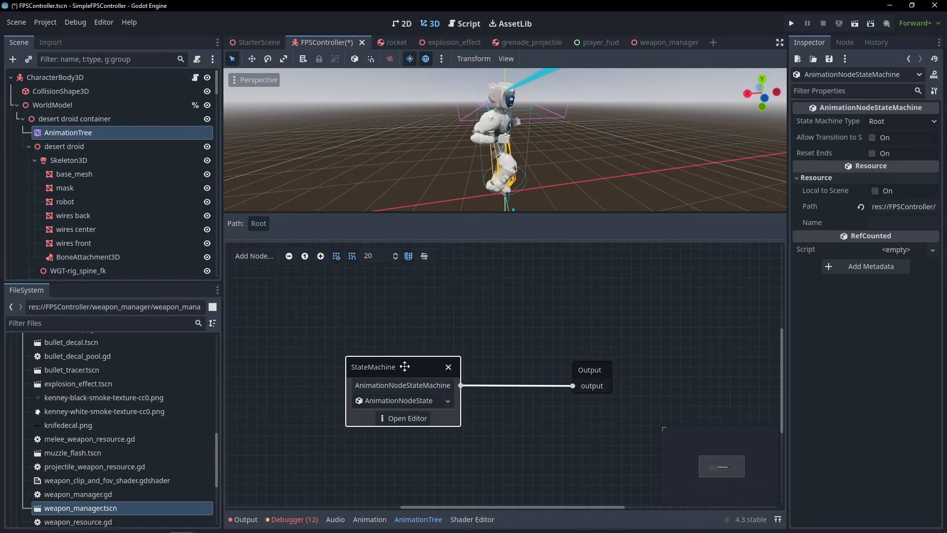
{"action": "left_click", "coordinate": [390, 420]}
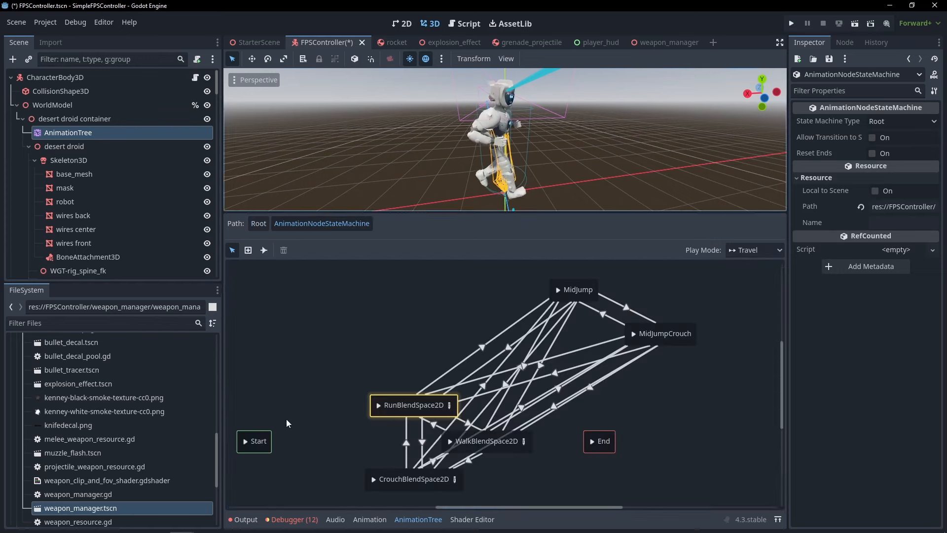
{"action": "middle_click_drag", "start_coordinate": [387, 281], "coordinate": [293, 247]}
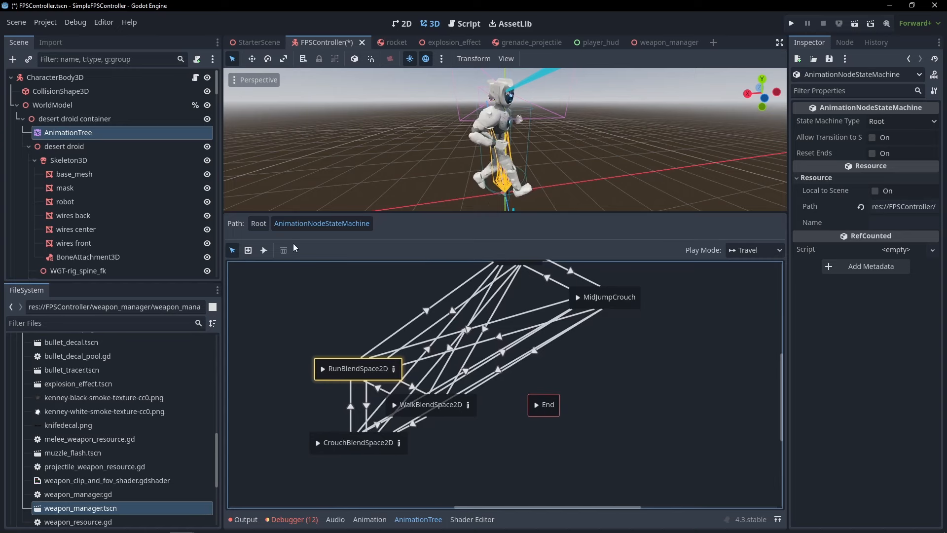
{"action": "middle_click_drag", "start_coordinate": [365, 286], "coordinate": [393, 295]}
{"action": "left_click", "coordinate": [259, 223]}
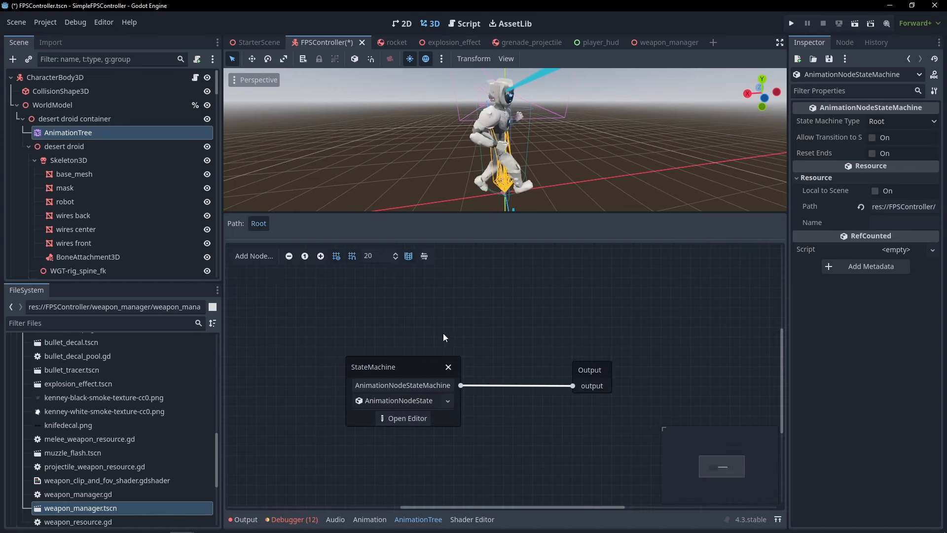
Move the movement state machine node up and away from the Output node to make room for more nodes.
{"action": "middle_click_drag", "start_coordinate": [443, 335], "coordinate": [464, 350]}
{"action": "left_click_drag", "start_coordinate": [424, 383], "coordinate": [360, 289]}
{"action": "middle_click_drag", "start_coordinate": [322, 410], "coordinate": [352, 386]}
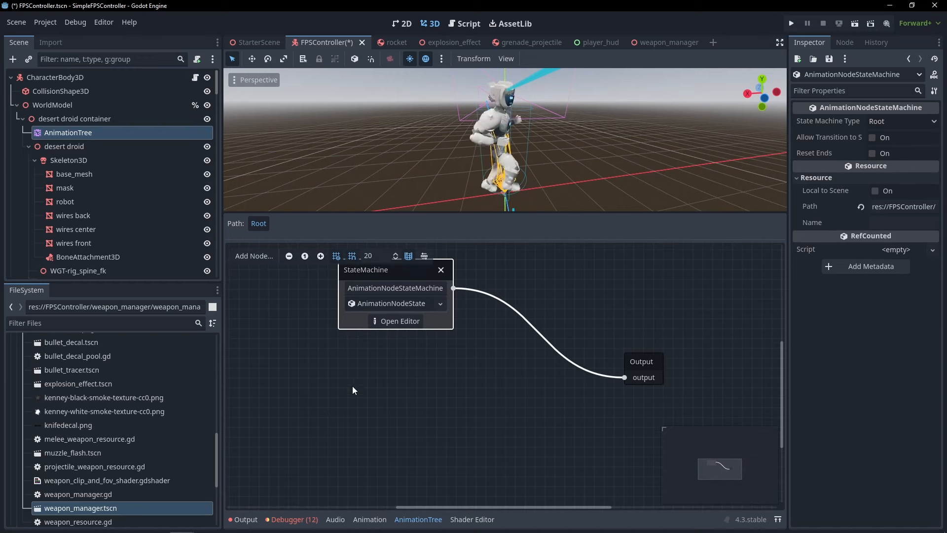
{"action": "right_click", "coordinate": [352, 390]}
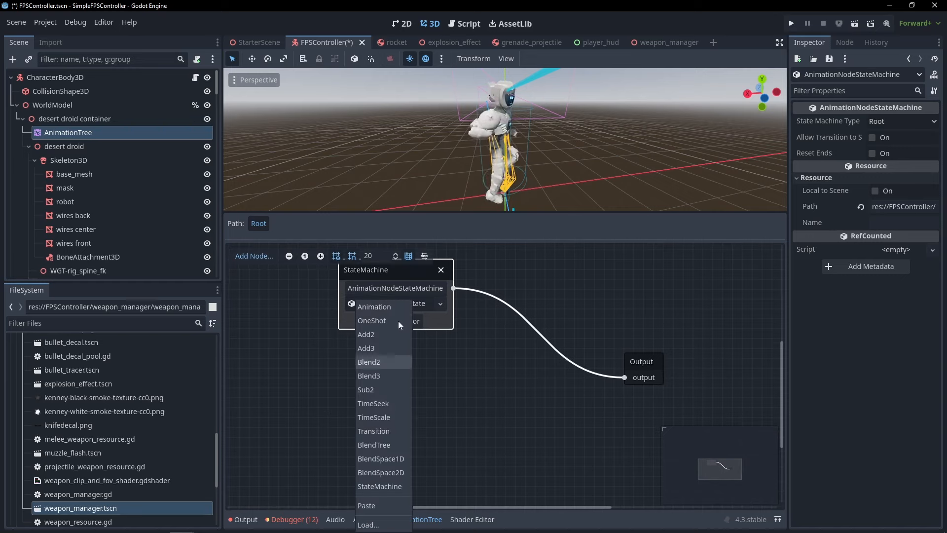
{"action": "left_click", "coordinate": [389, 443]}
{"action": "left_click_drag", "start_coordinate": [375, 407], "coordinate": [367, 473]}
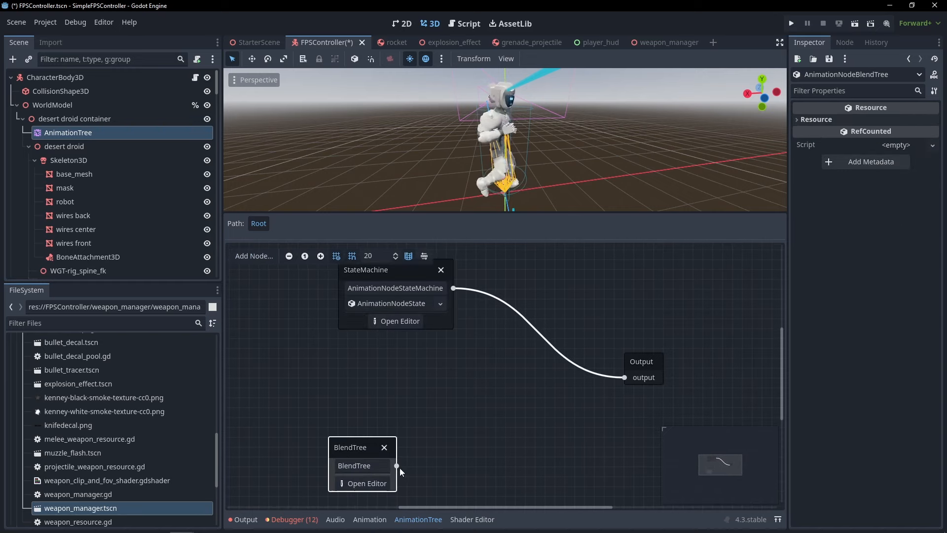
{"action": "left_click", "coordinate": [385, 447]}
Add a Blend2 node before Output, feeding the movement state machine into its in port and connecting its result to Output.
{"action": "right_click", "coordinate": [445, 410]}
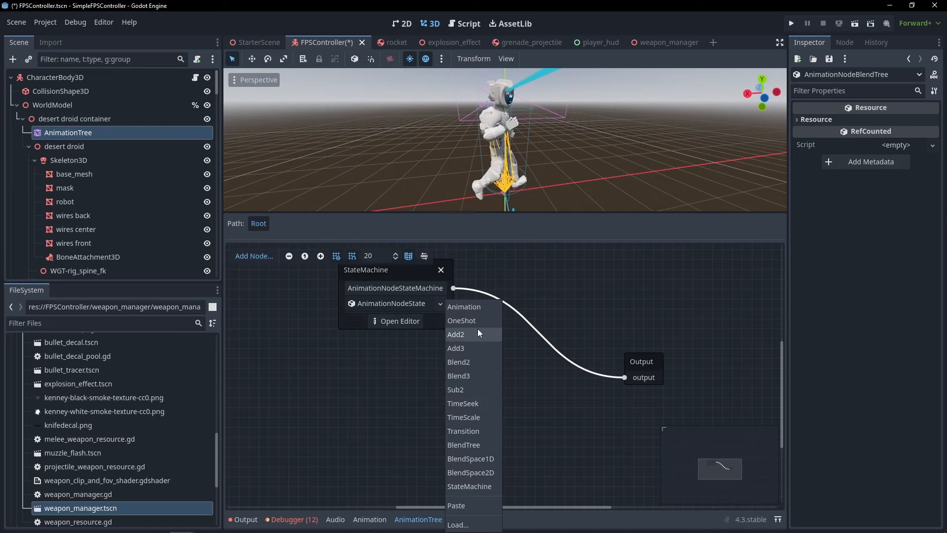
{"action": "left_click", "coordinate": [466, 363]}
{"action": "left_click", "coordinate": [501, 405]}
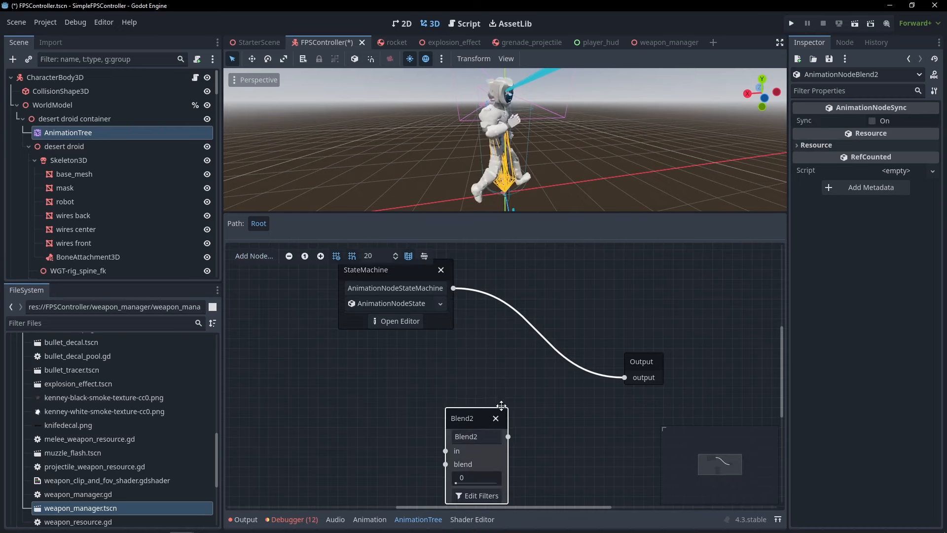
{"action": "left_click_drag", "start_coordinate": [501, 405], "coordinate": [561, 385]}
{"action": "left_click_drag", "start_coordinate": [625, 378], "coordinate": [506, 431]}
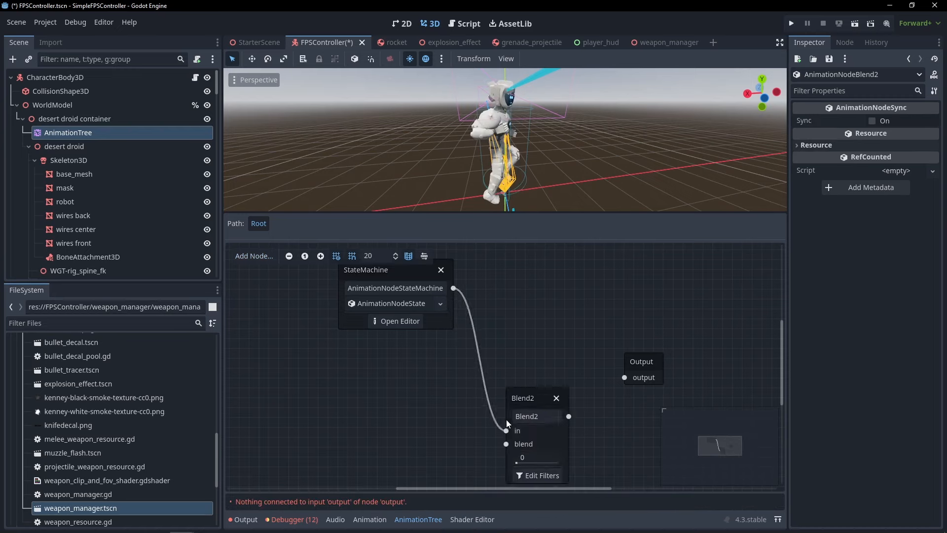
{"action": "left_click_drag", "start_coordinate": [544, 395], "coordinate": [525, 346]}
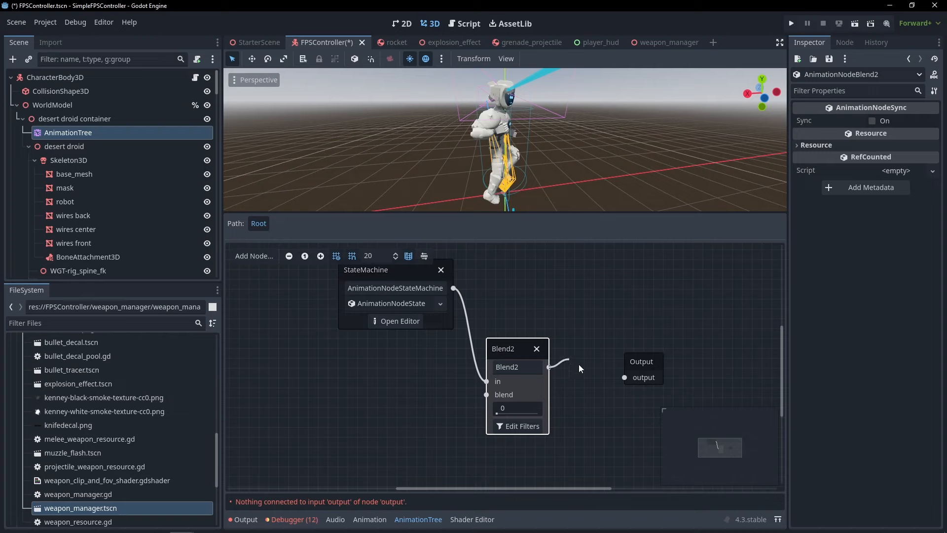
{"action": "left_click_drag", "start_coordinate": [578, 364], "coordinate": [624, 378]}
{"action": "left_click_drag", "start_coordinate": [499, 349], "coordinate": [529, 350]}
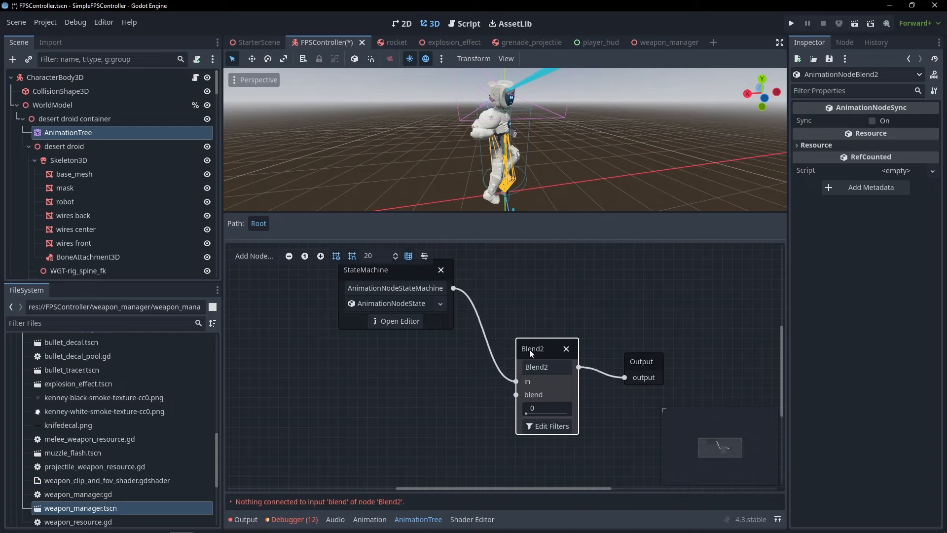
Add a second StateMachine node below the first and rename it WeaponHoldStateMachine.
{"action": "right_click", "coordinate": [332, 376]}
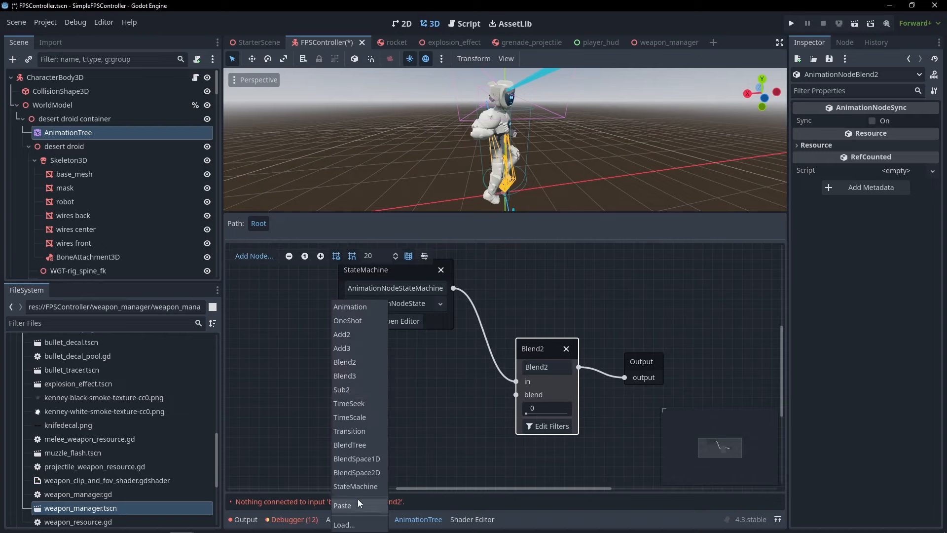
{"action": "left_click", "coordinate": [357, 485]}
{"action": "left_click_drag", "start_coordinate": [362, 395], "coordinate": [348, 445]}
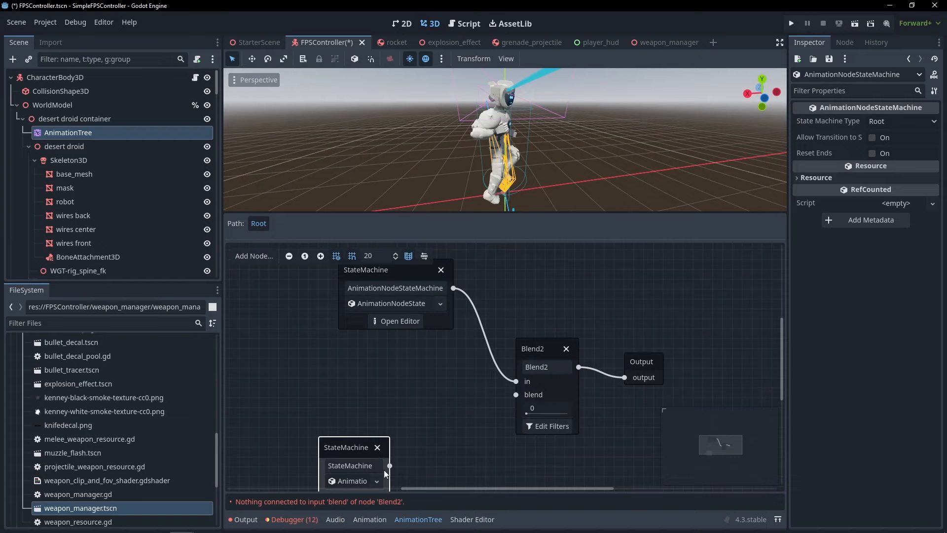
{"action": "left_click", "coordinate": [382, 466]}
{"action": "key", "text": "Home"}
{"action": "type", "text": "We"}
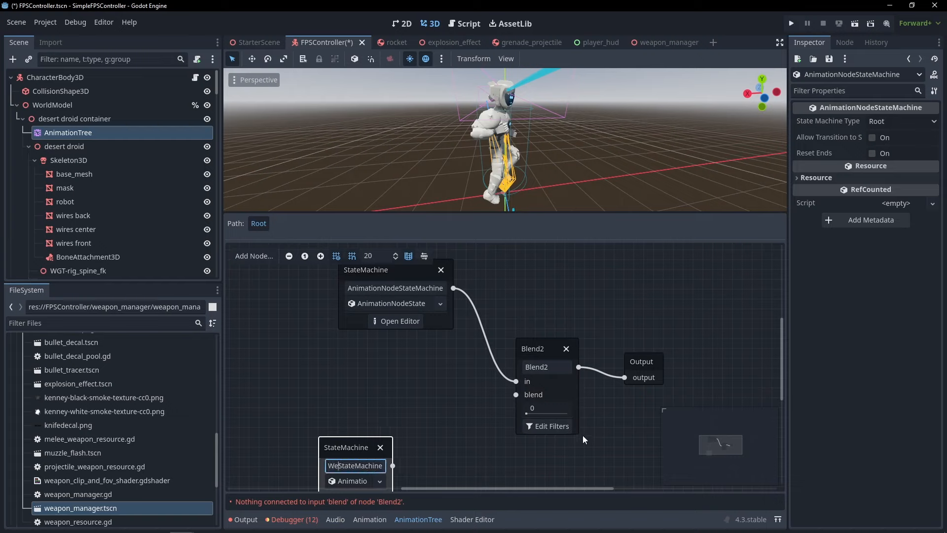
{"action": "type", "text": "aponHold"}
{"action": "key", "text": "Return"}
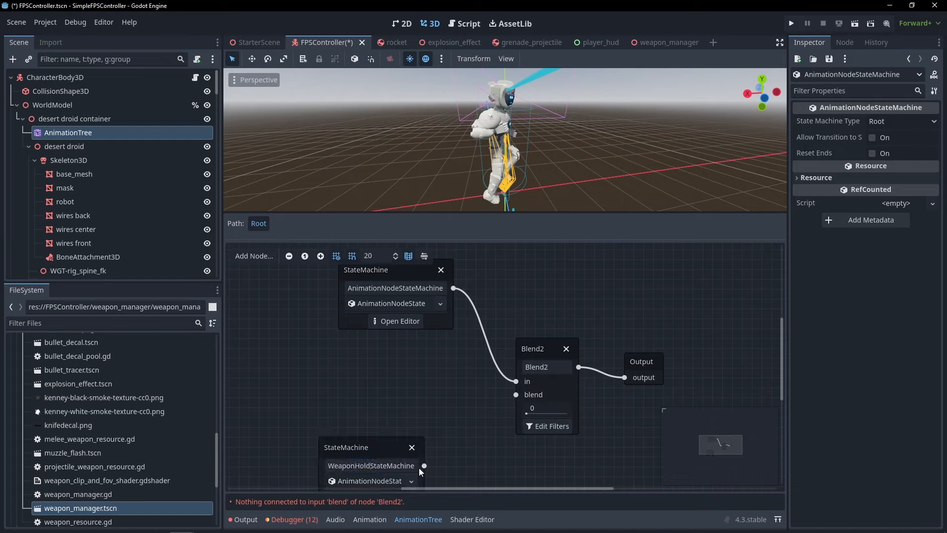
Connect WeaponHoldStateMachine to Blend2's blend port and align both state machine nodes in one column.
{"action": "left_click_drag", "start_coordinate": [424, 466], "coordinate": [511, 395]}
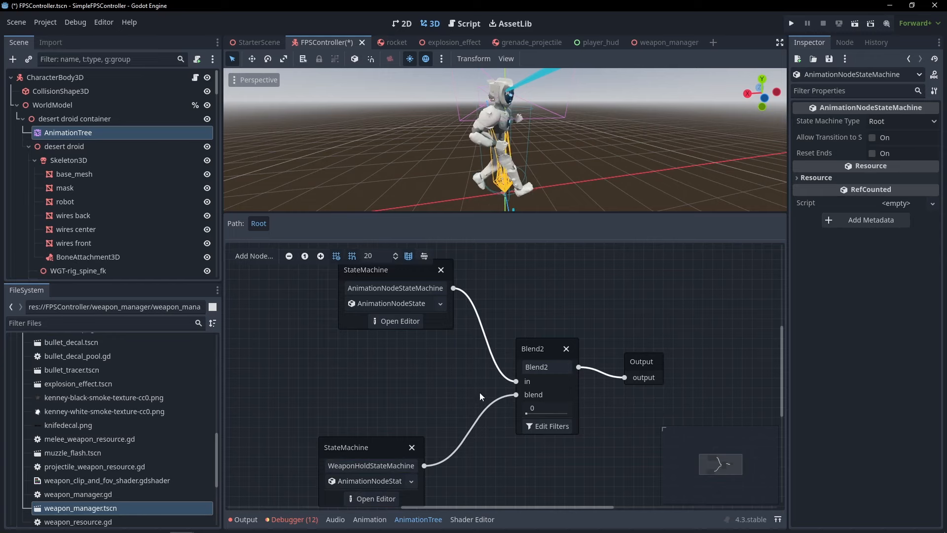
{"action": "mouse_move", "coordinate": [399, 435]}
{"action": "left_mouse_down"}
{"action": "mouse_move", "coordinate": [462, 413]}
{"action": "mouse_move", "coordinate": [392, 437]}
{"action": "left_mouse_up"}
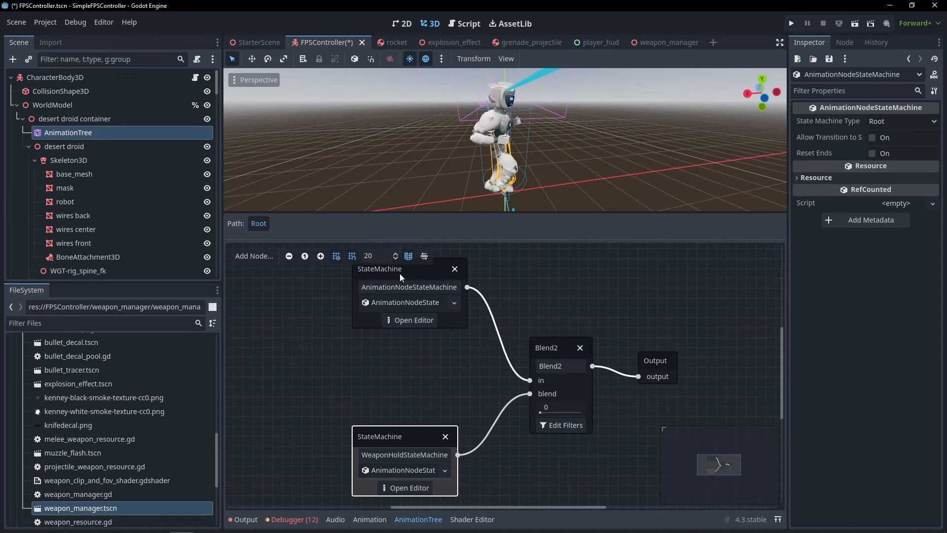
{"action": "left_click_drag", "start_coordinate": [400, 277], "coordinate": [403, 302]}
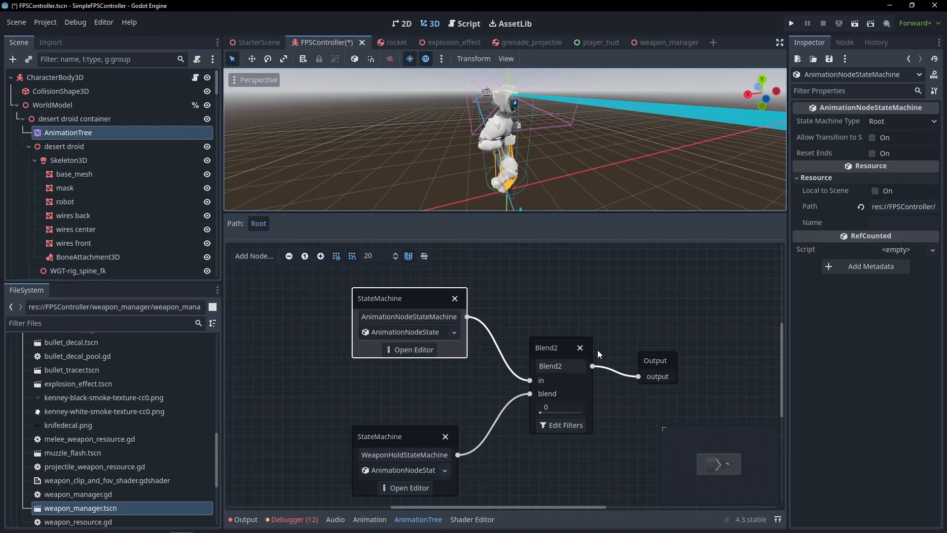
{"action": "scroll", "coordinate": [601, 324], "scroll_direction": "down", "scroll_amount": 1}
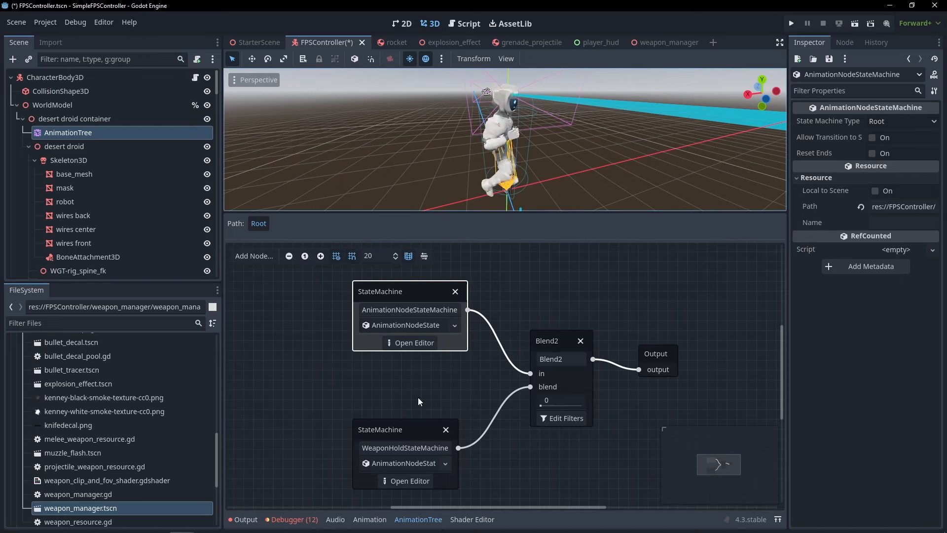
Check the contents of the movement state machine and copy its AnimationNodeStateMachine resource.
{"action": "left_click", "coordinate": [427, 342]}
{"action": "left_click", "coordinate": [259, 224]}
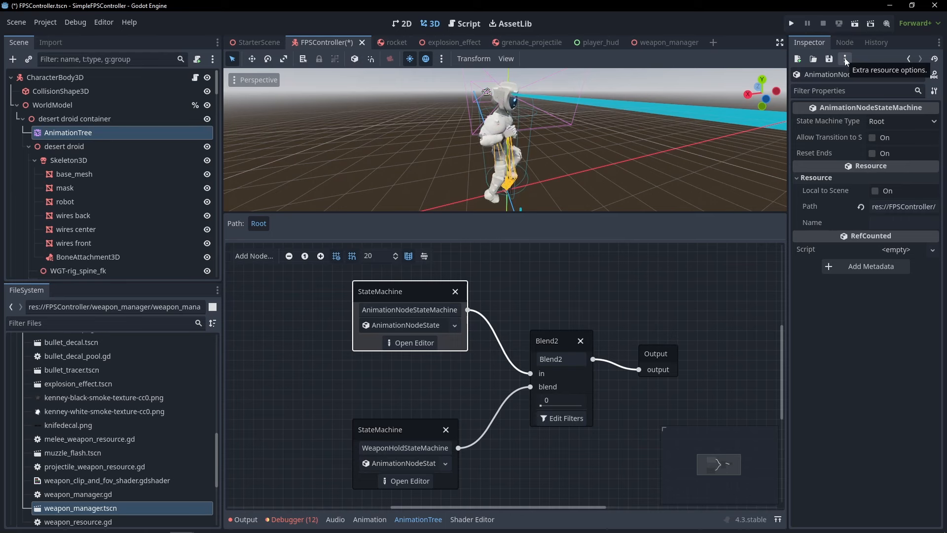
{"action": "left_click", "coordinate": [845, 59]}
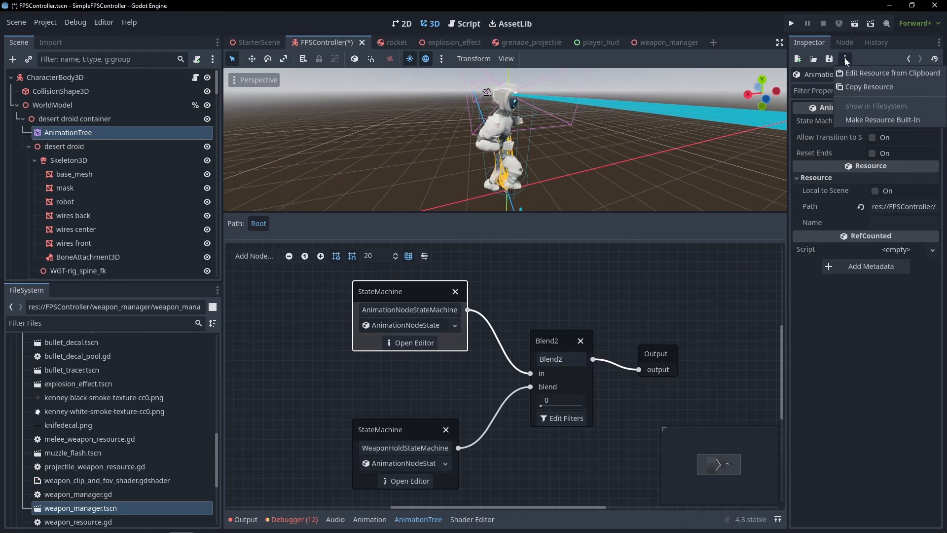
{"action": "left_click", "coordinate": [891, 87]}
Paste the copied state machine as the AnimationTree's Tree Root, view its graph, and undo the replacement.
{"action": "left_click", "coordinate": [96, 144]}
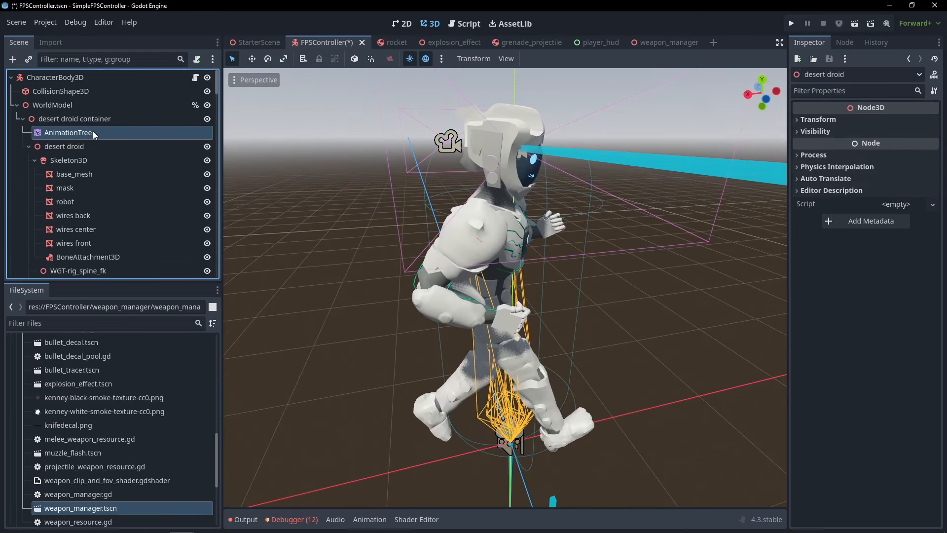
{"action": "left_click", "coordinate": [93, 131]}
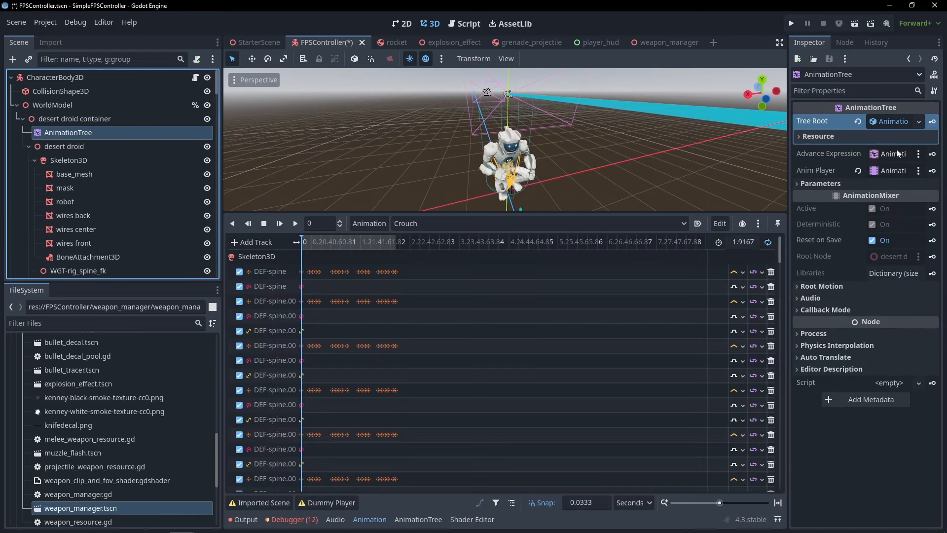
{"action": "right_click", "coordinate": [901, 120]}
{"action": "left_click", "coordinate": [868, 344]}
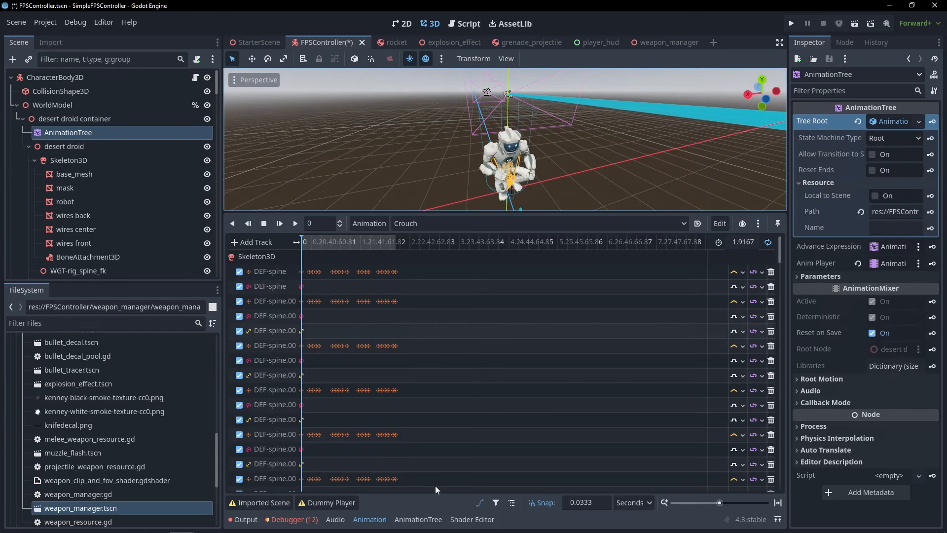
{"action": "left_click", "coordinate": [418, 519]}
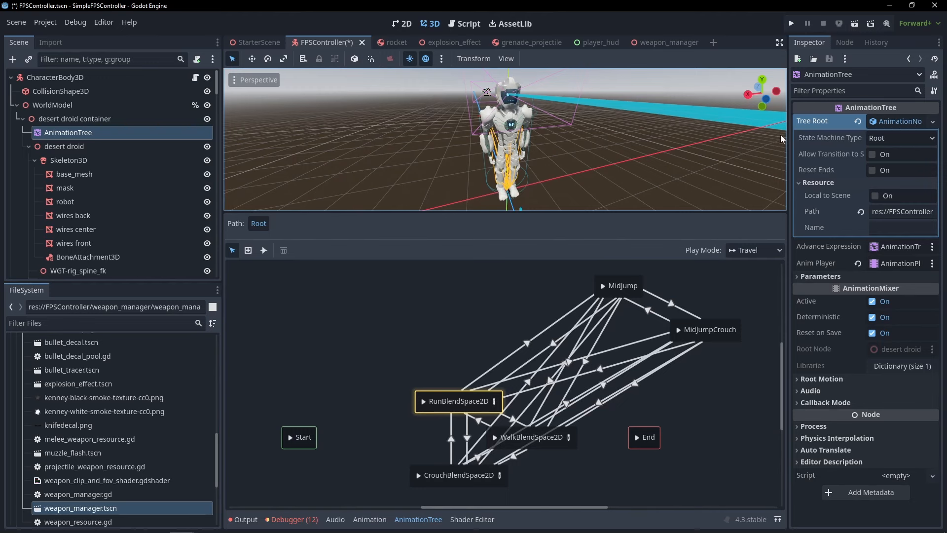
{"action": "key", "text": "ctrl+z"}
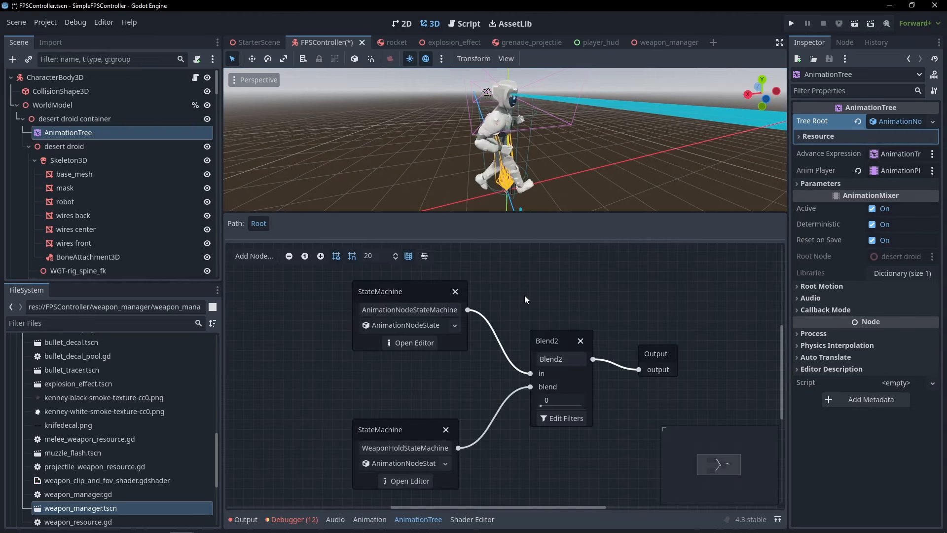
Look over the movement state machine's states and transitions and return to the root blend tree.
{"action": "middle_click_drag", "start_coordinate": [558, 310], "coordinate": [549, 305]}
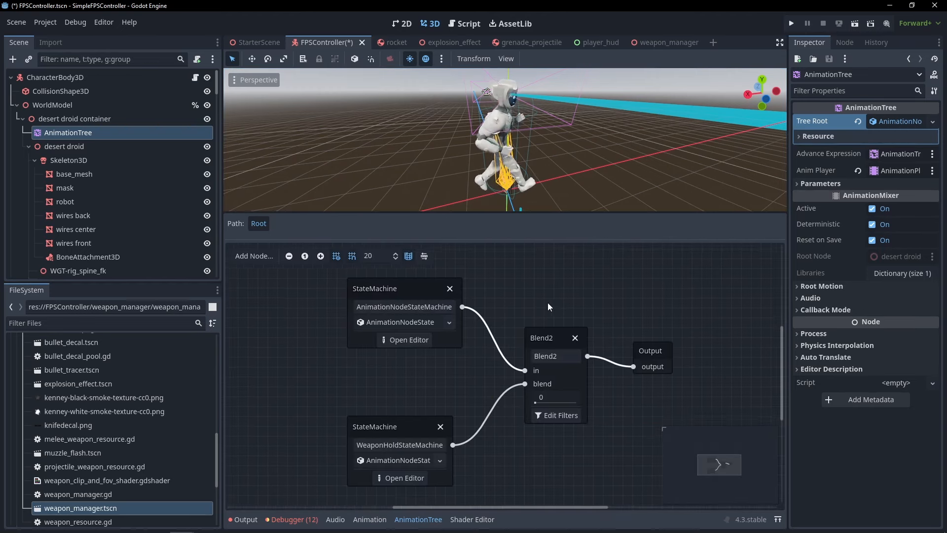
{"action": "left_click", "coordinate": [405, 339]}
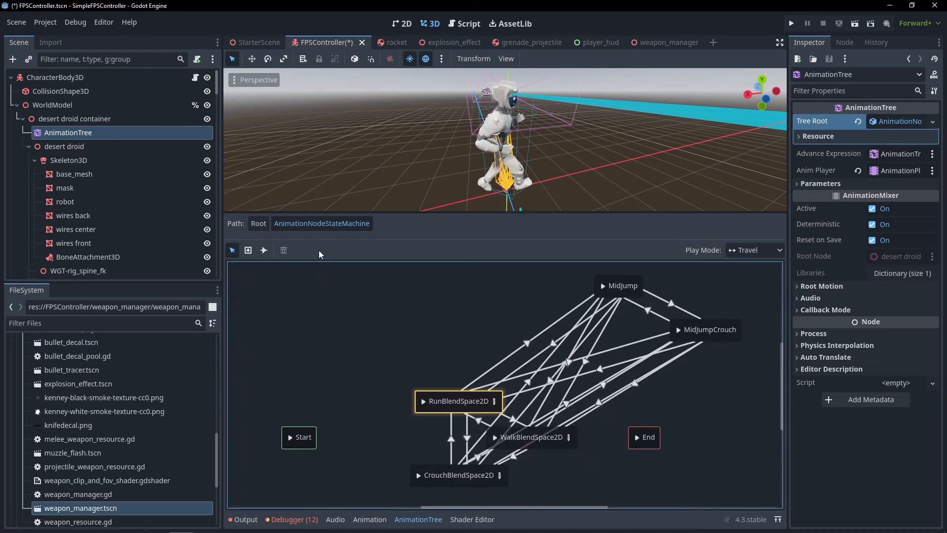
{"action": "left_click", "coordinate": [258, 223]}
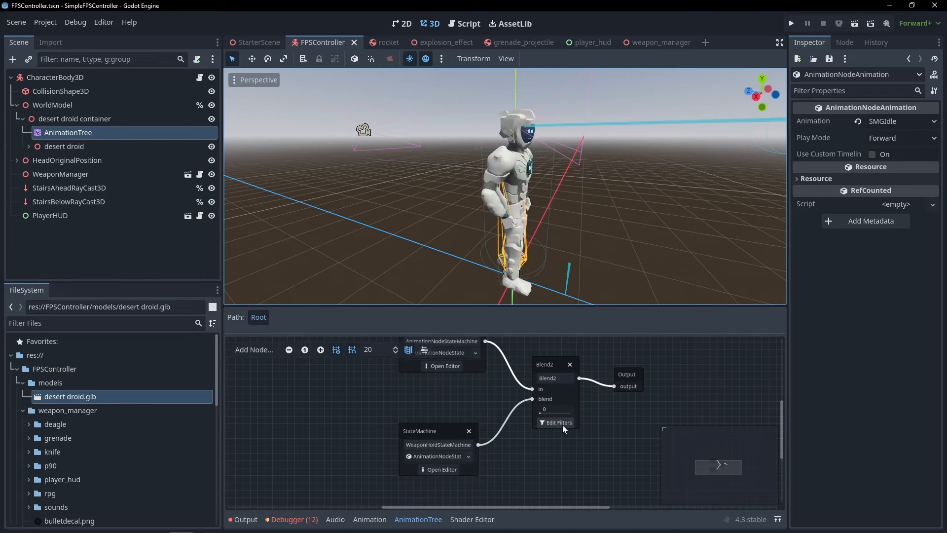
Add an animation state inside WeaponHoldStateMachine and return to the root blend tree.
{"action": "middle_click_drag", "start_coordinate": [455, 397], "coordinate": [450, 407]}
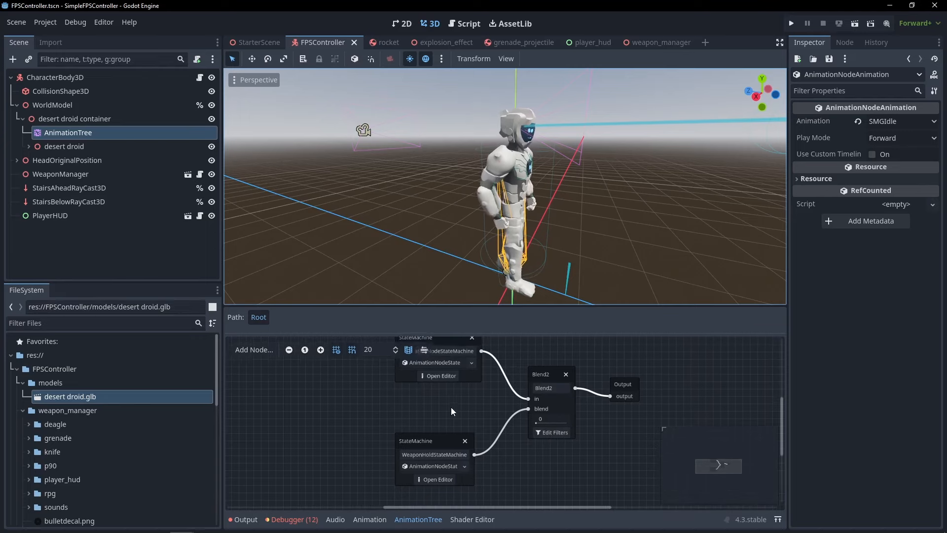
{"action": "left_click", "coordinate": [445, 481]}
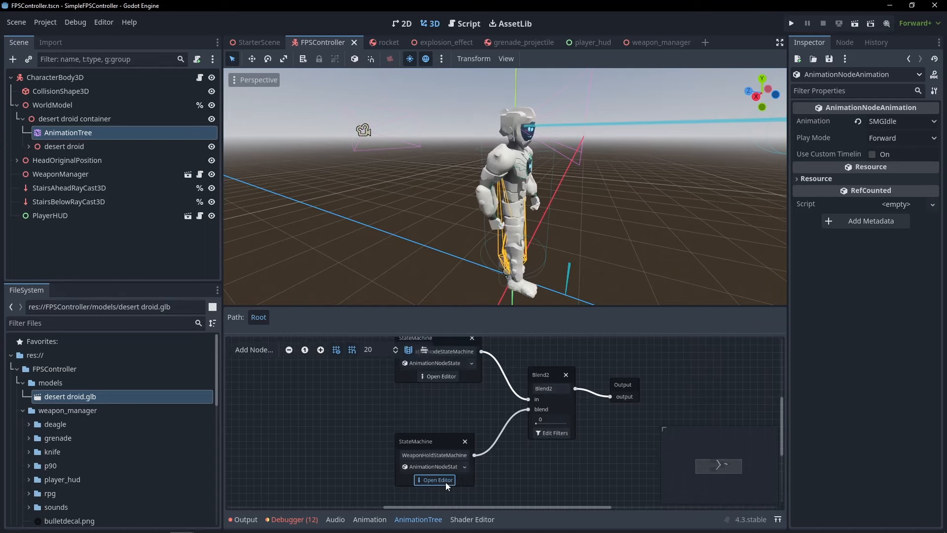
{"action": "right_click", "coordinate": [478, 392]}
{"action": "mouse_move", "coordinate": [515, 401]}
{"action": "left_click", "coordinate": [609, 402]}
{"action": "left_click", "coordinate": [258, 317]}
Set Blend2's blend amount to 1 and view the droid's blended pose.
{"action": "left_click", "coordinate": [498, 445]}
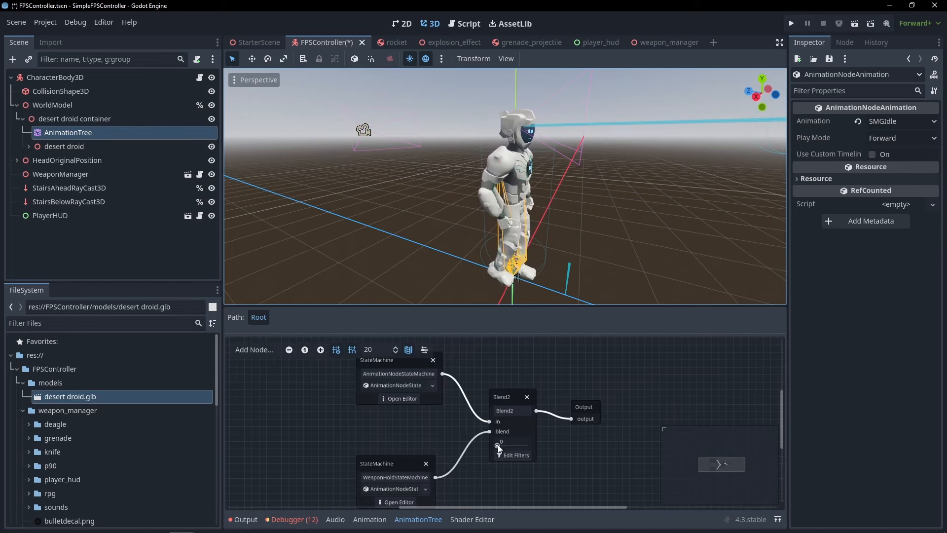
{"action": "left_click_drag", "start_coordinate": [498, 447], "coordinate": [532, 443]}
{"action": "mouse_move", "coordinate": [546, 194]}
{"action": "middle_mouse_down"}
{"action": "mouse_move", "coordinate": [394, 195]}
{"action": "mouse_move", "coordinate": [547, 196]}
{"action": "middle_mouse_up"}
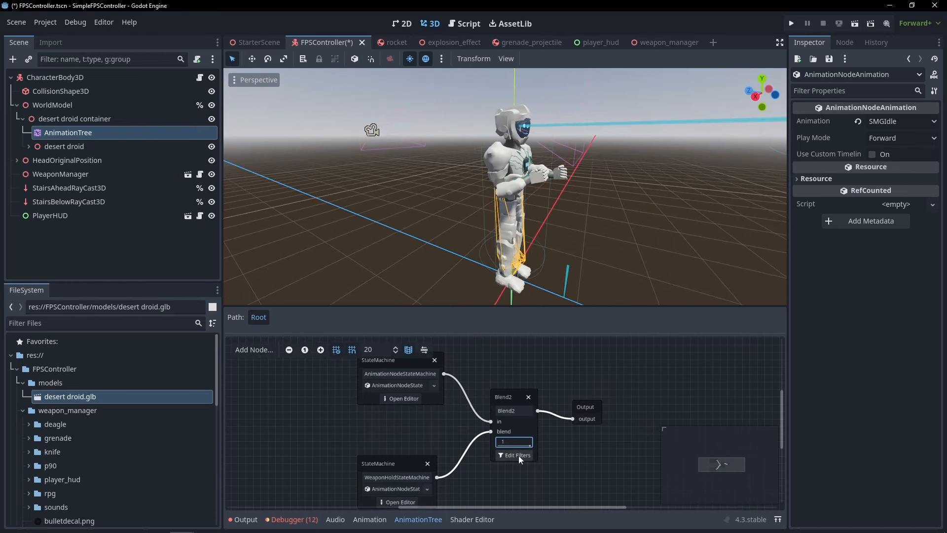
Open Blend2's track filters, move the dialog clear of the droid, and enable filtering.
{"action": "left_click", "coordinate": [518, 455]}
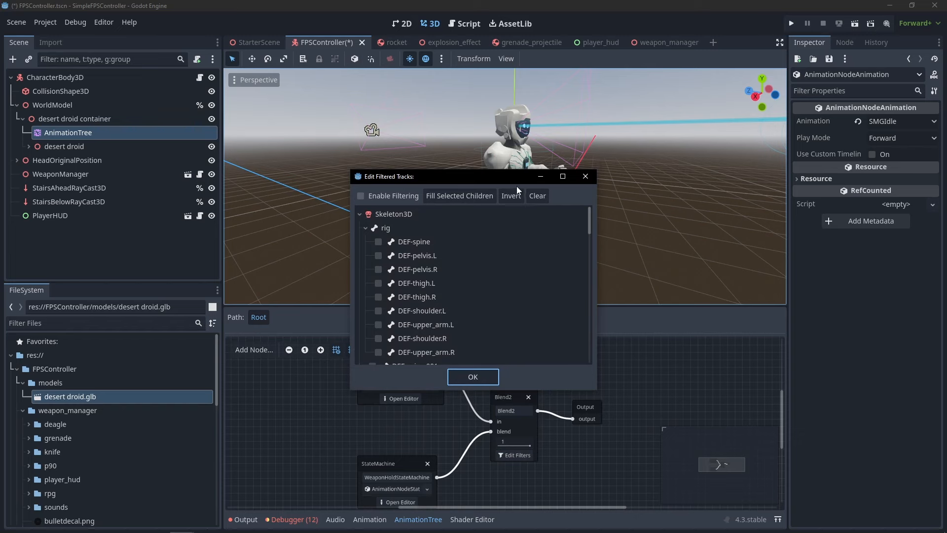
{"action": "left_click_drag", "start_coordinate": [473, 181], "coordinate": [770, 138]}
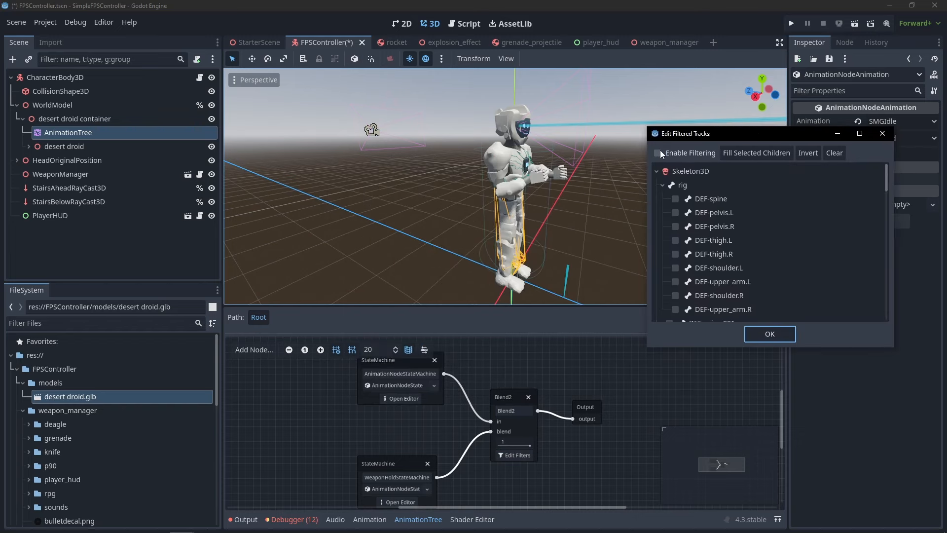
{"action": "left_click", "coordinate": [660, 150]}
Include the right pinky, ring and middle finger bones and DEF-palm.04.R, DEF-palm.03.R and DEF-palm.02.R in the filter.
{"action": "left_click_drag", "start_coordinate": [889, 177], "coordinate": [892, 320]}
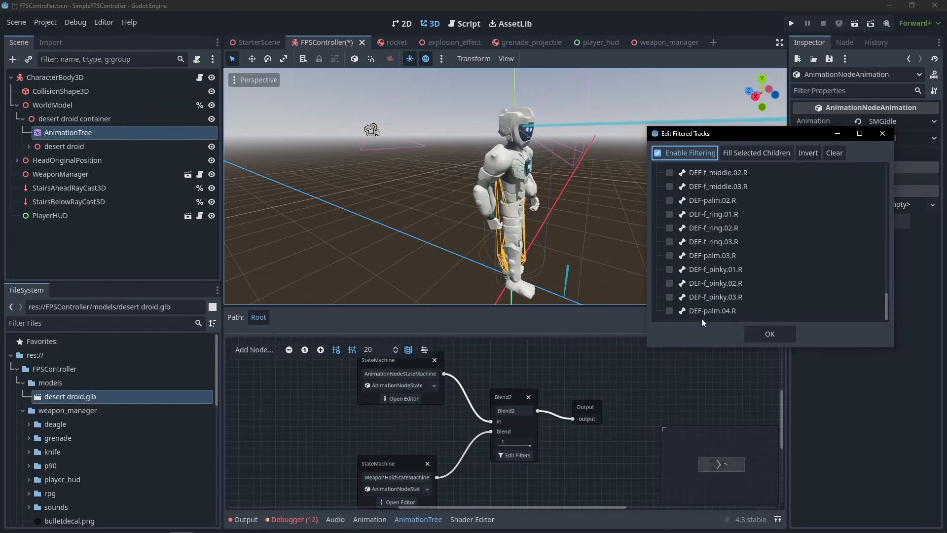
{"action": "left_click", "coordinate": [670, 310]}
{"action": "left_click", "coordinate": [669, 297]}
{"action": "left_click", "coordinate": [669, 282]}
{"action": "left_click", "coordinate": [669, 269]}
{"action": "left_click", "coordinate": [669, 255]}
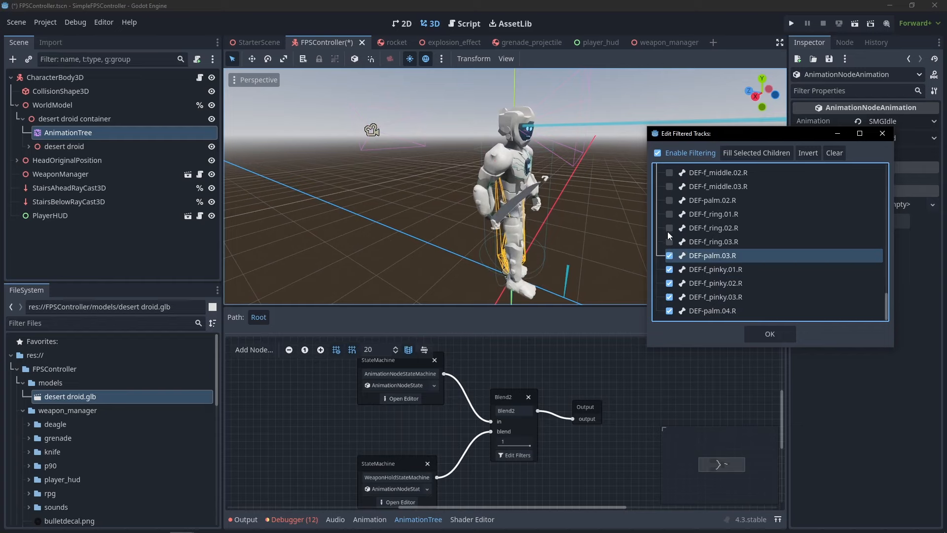
{"action": "left_click", "coordinate": [669, 241]}
{"action": "left_click", "coordinate": [669, 227]}
{"action": "left_click", "coordinate": [669, 214]}
{"action": "left_click", "coordinate": [669, 199]}
{"action": "left_click", "coordinate": [669, 186]}
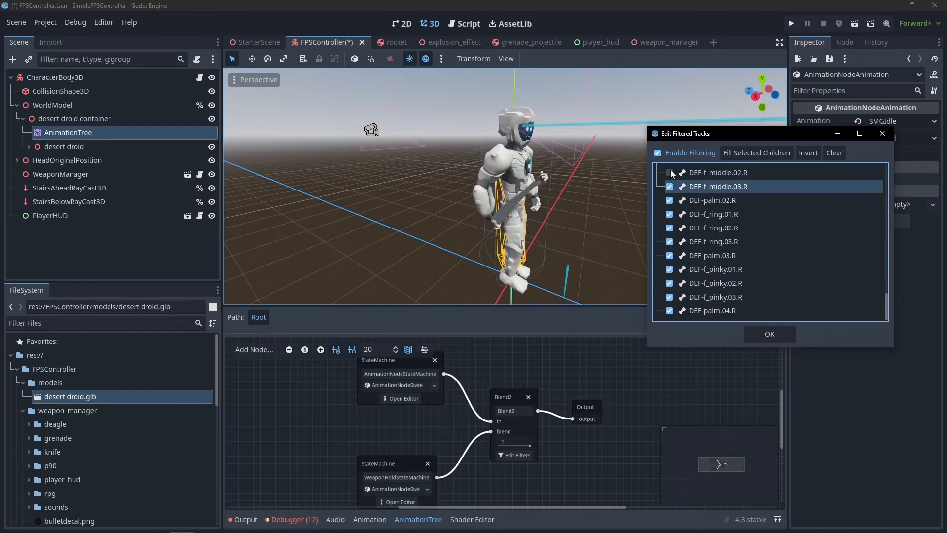
{"action": "left_click", "coordinate": [669, 172]}
{"action": "scroll", "coordinate": [678, 264], "scroll_direction": "up", "scroll_amount": 3}
{"action": "left_click", "coordinate": [669, 236]}
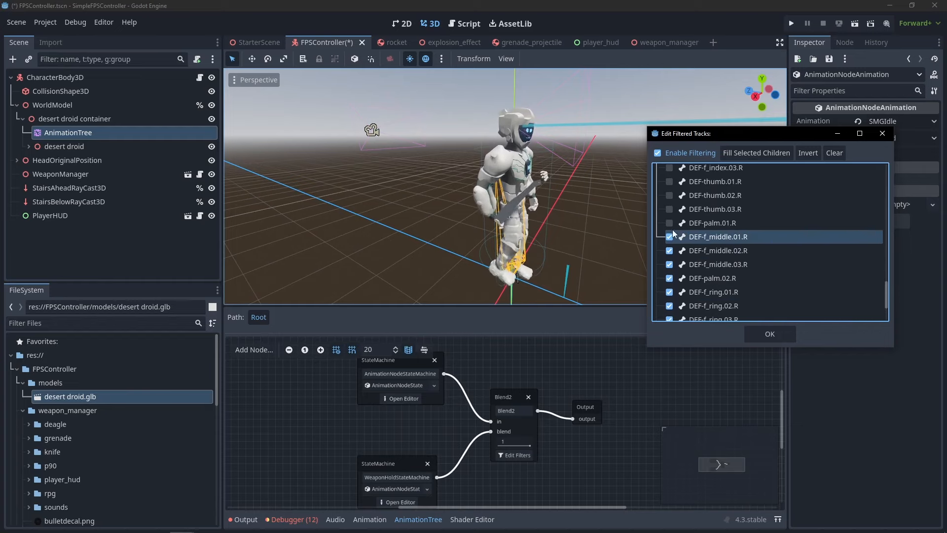
Include DEF-palm.01.R, the right thumb and index finger bones, and DEF-hand.R in the filter.
{"action": "left_click", "coordinate": [669, 223]}
{"action": "left_click", "coordinate": [669, 209]}
{"action": "left_click", "coordinate": [669, 195]}
{"action": "left_click", "coordinate": [670, 181]}
{"action": "left_click", "coordinate": [669, 168]}
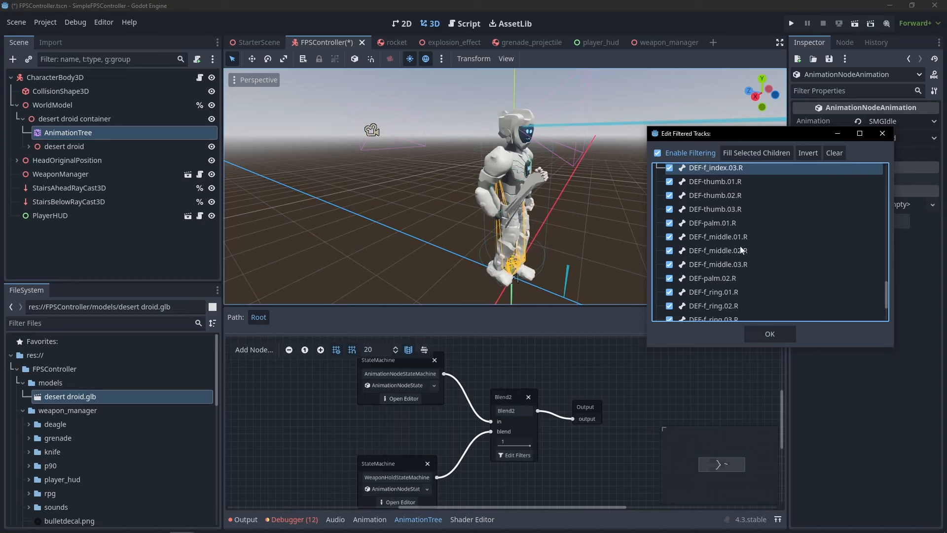
{"action": "scroll", "coordinate": [671, 170], "scroll_direction": "up", "scroll_amount": 2}
{"action": "left_click", "coordinate": [670, 212]}
{"action": "left_click", "coordinate": [670, 197]}
{"action": "left_click", "coordinate": [669, 184]}
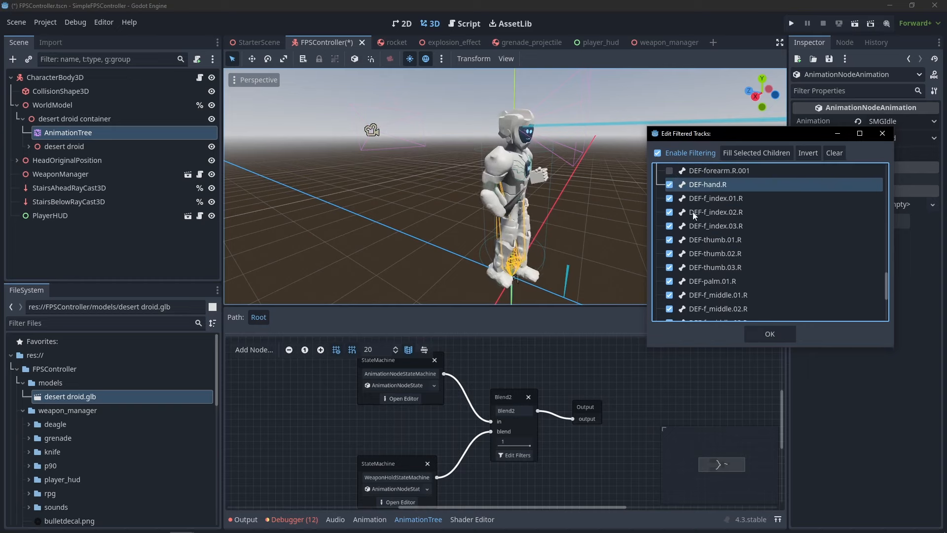
Include the right arm bones DEF-forearm.R.001, DEF-forearm.R and DEF-upper_arm.R.001 in the filter.
{"action": "scroll", "coordinate": [680, 212], "scroll_direction": "up", "scroll_amount": 2}
{"action": "left_click", "coordinate": [669, 229]}
{"action": "left_click", "coordinate": [669, 214]}
{"action": "left_click", "coordinate": [669, 200]}
Include DEF-palm.04.L, DEF-palm.03.L and the left pinky and ring finger bones in the filter.
{"action": "left_click", "coordinate": [669, 187]}
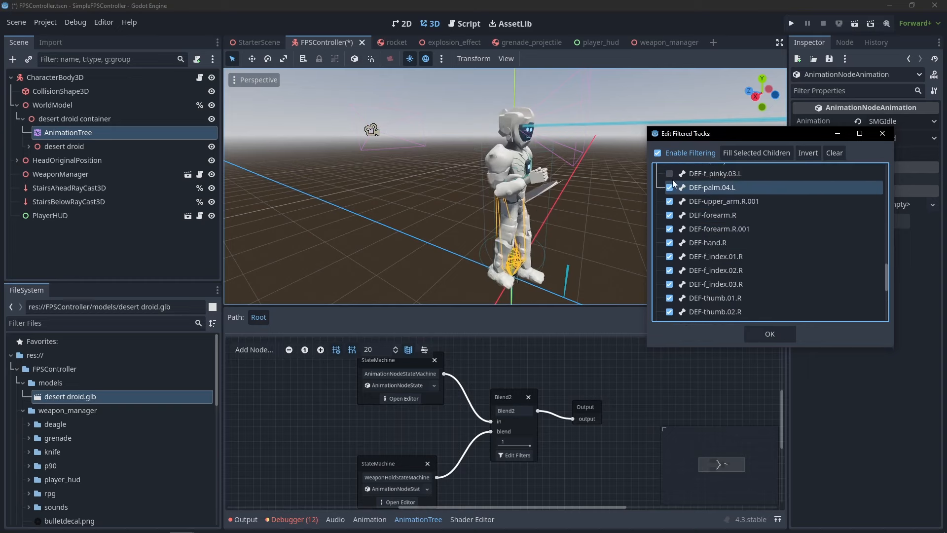
{"action": "left_click", "coordinate": [669, 174]}
{"action": "scroll", "coordinate": [688, 248], "scroll_direction": "up", "scroll_amount": 2}
{"action": "left_click", "coordinate": [669, 217]}
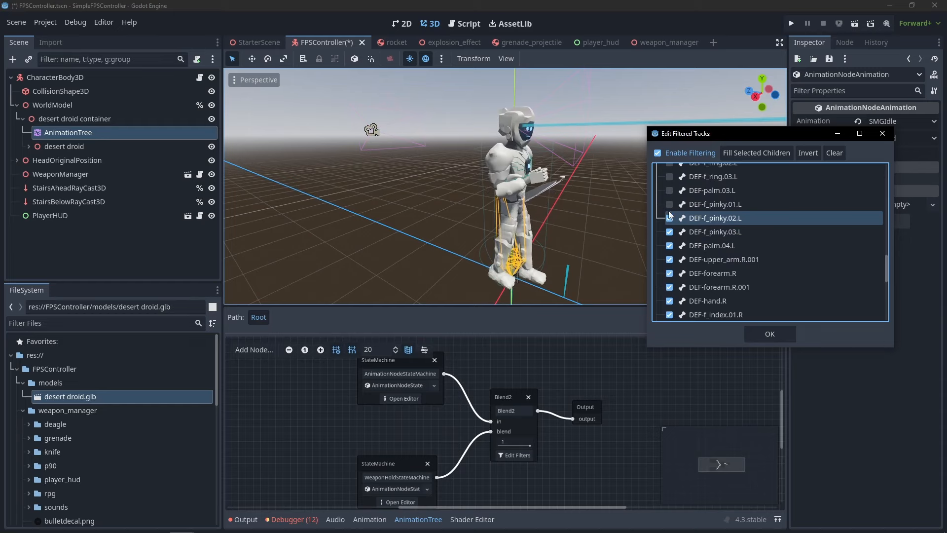
{"action": "left_click", "coordinate": [669, 203]}
{"action": "left_click", "coordinate": [669, 190]}
{"action": "scroll", "coordinate": [690, 220], "scroll_direction": "up", "scroll_amount": 2}
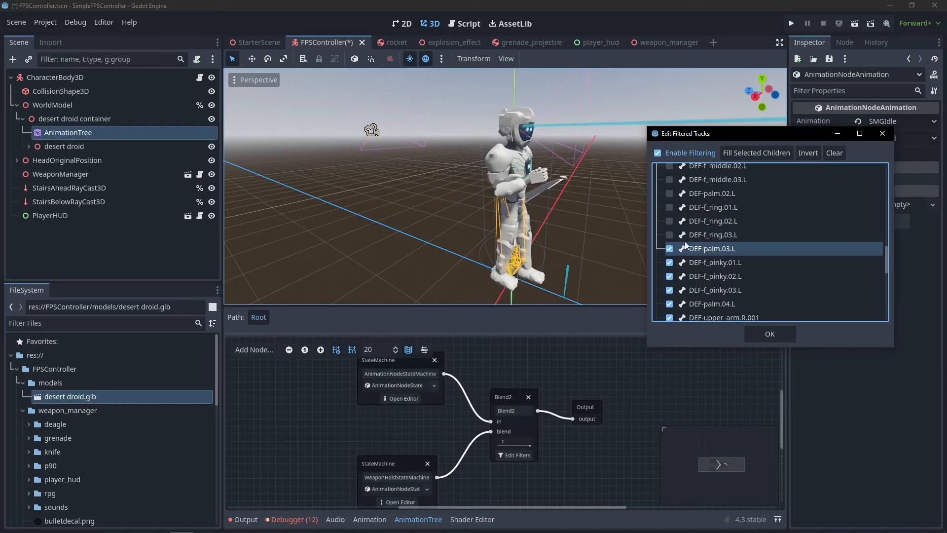
{"action": "left_click", "coordinate": [670, 234]}
{"action": "left_click", "coordinate": [669, 221]}
{"action": "left_click", "coordinate": [670, 207]}
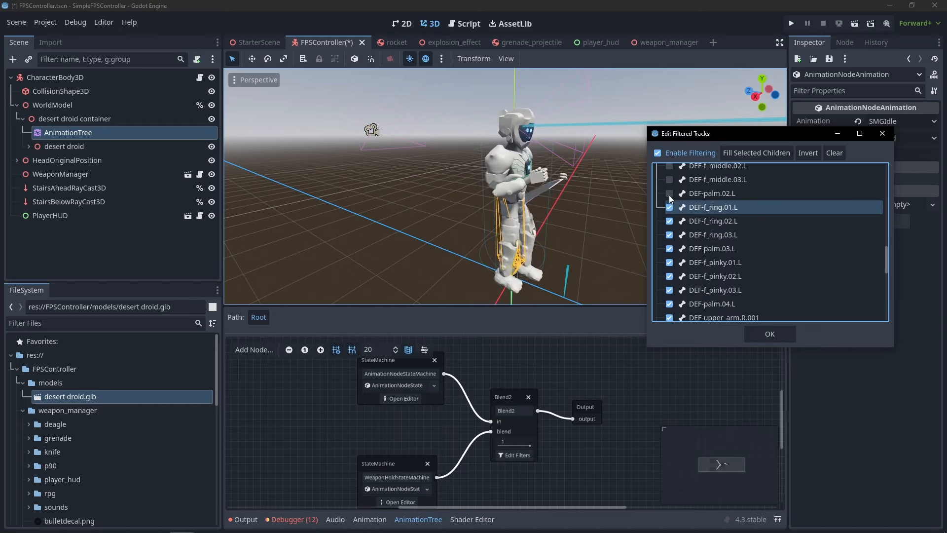
Include DEF-palm.02.L, DEF-palm.01.L, the left middle finger, thumb and index finger bones, and DEF-hand.L in the filter.
{"action": "left_click", "coordinate": [669, 194]}
{"action": "left_click", "coordinate": [669, 179]}
{"action": "left_click", "coordinate": [669, 166]}
{"action": "scroll", "coordinate": [707, 234], "scroll_direction": "up", "scroll_amount": 2}
{"action": "left_click", "coordinate": [670, 191]}
{"action": "left_click", "coordinate": [669, 177]}
{"action": "scroll", "coordinate": [695, 222], "scroll_direction": "up", "scroll_amount": 5}
{"action": "left_click", "coordinate": [669, 204]}
{"action": "left_click", "coordinate": [669, 191]}
{"action": "left_click", "coordinate": [668, 178]}
{"action": "scroll", "coordinate": [697, 223], "scroll_direction": "up", "scroll_amount": 4}
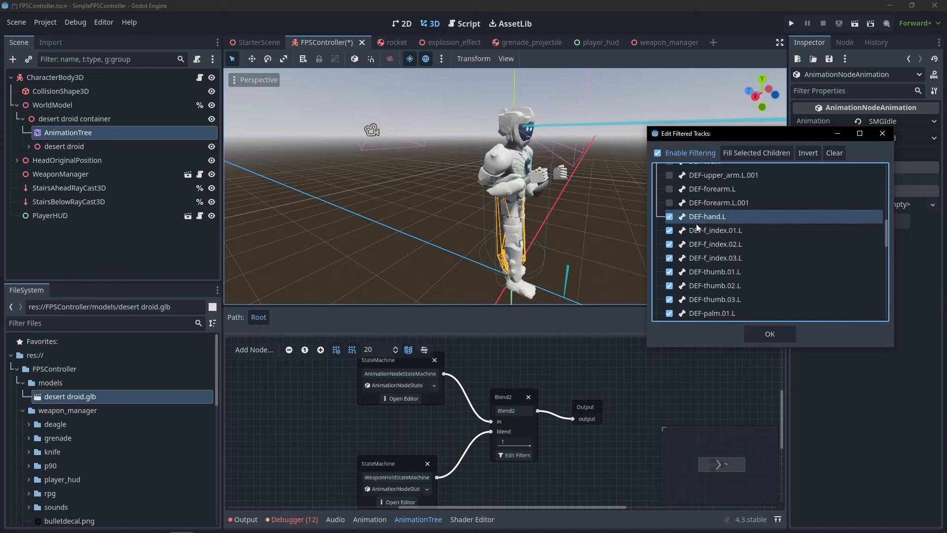
Include the left arm bones DEF-forearm.L.001, DEF-forearm.L and DEF-upper_arm.L.001 in the filter.
{"action": "left_click", "coordinate": [672, 241]}
{"action": "left_click", "coordinate": [669, 228]}
{"action": "left_click", "coordinate": [669, 214]}
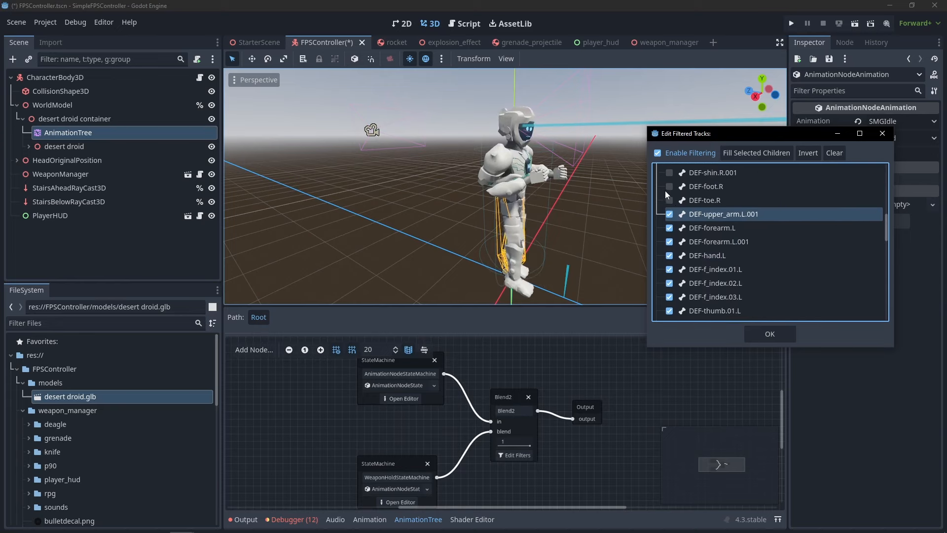
{"action": "left_click", "coordinate": [670, 200]}
{"action": "left_click", "coordinate": [669, 186]}
{"action": "scroll", "coordinate": [699, 236], "scroll_direction": "up", "scroll_amount": 1}
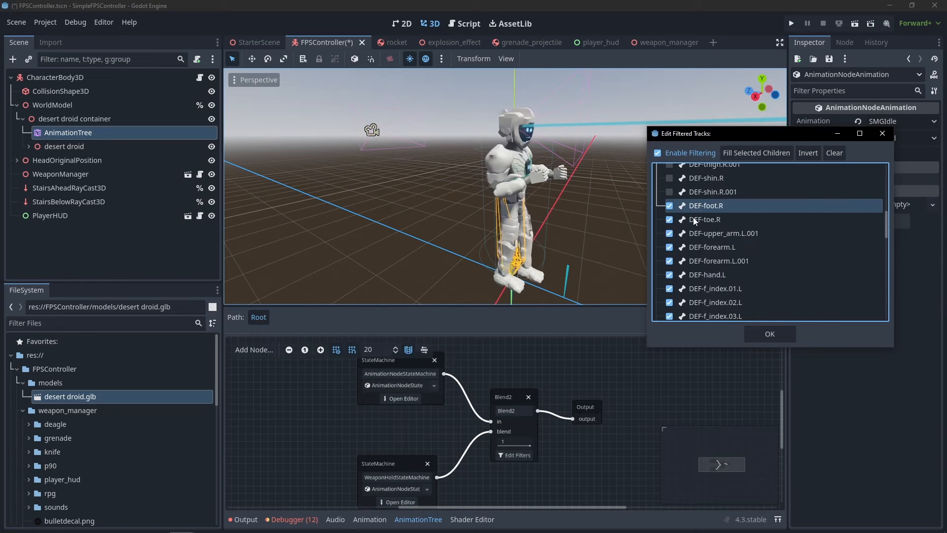
{"action": "left_click", "coordinate": [670, 206]}
Include DEF-upper_arm.R and DEF-upper_arm.L in the filter, accept the track filters, and view the droid's pose.
{"action": "scroll", "coordinate": [703, 261], "scroll_direction": "up", "scroll_amount": 4}
{"action": "scroll", "coordinate": [703, 259], "scroll_direction": "up", "scroll_amount": 1}
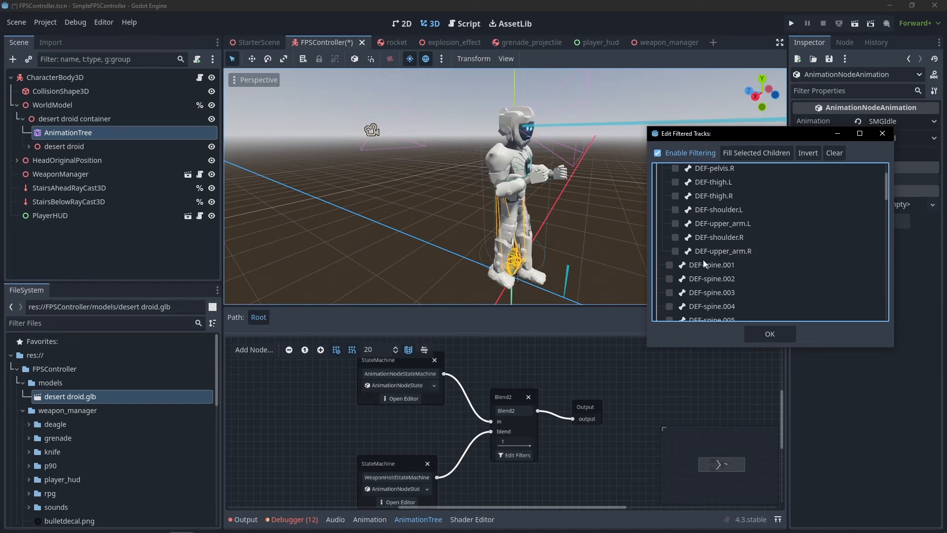
{"action": "left_click", "coordinate": [675, 251]}
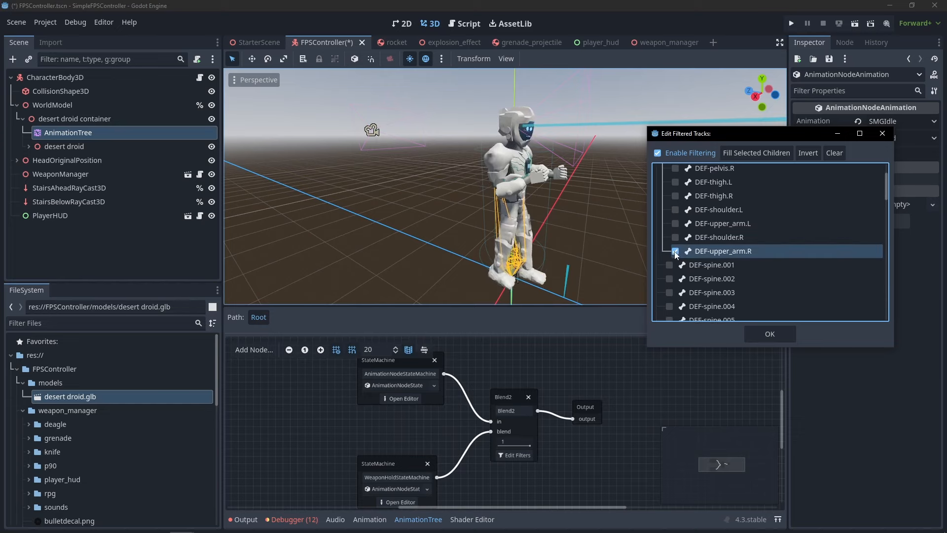
{"action": "left_click", "coordinate": [675, 223]}
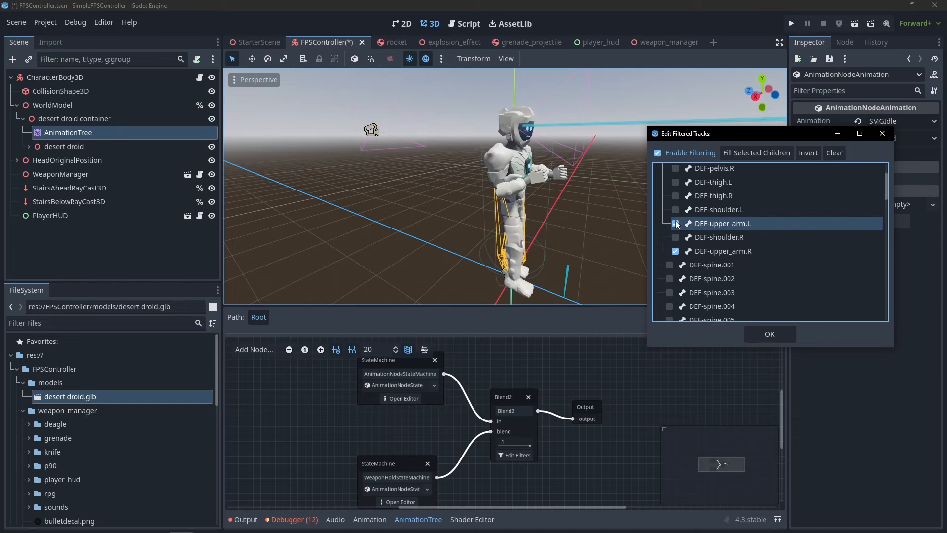
{"action": "left_click", "coordinate": [772, 334]}
{"action": "middle_click_drag", "start_coordinate": [566, 150], "coordinate": [591, 162]}
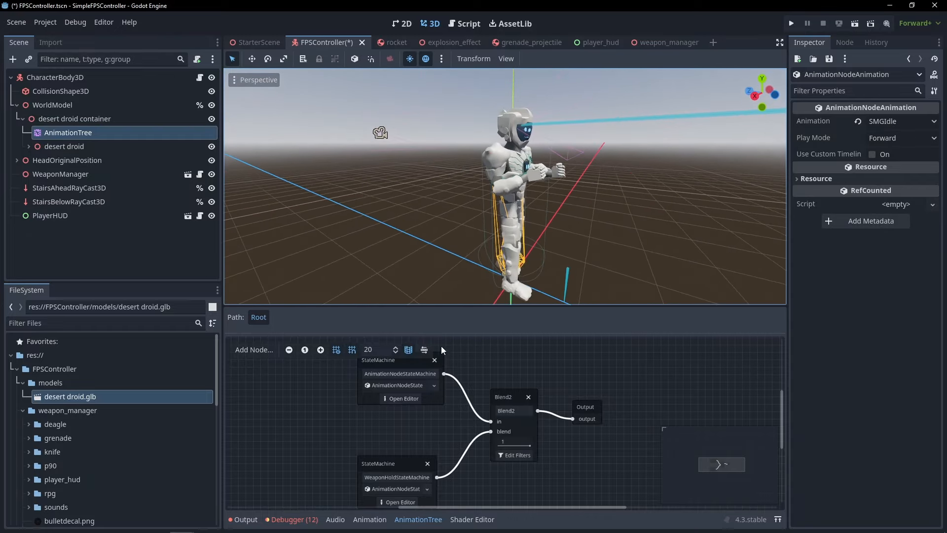
Preview RunBlendSpace2D and WalkBlendSpace2D with the weapon hold blended in, and return to the root blend tree.
{"action": "left_click", "coordinate": [392, 398]}
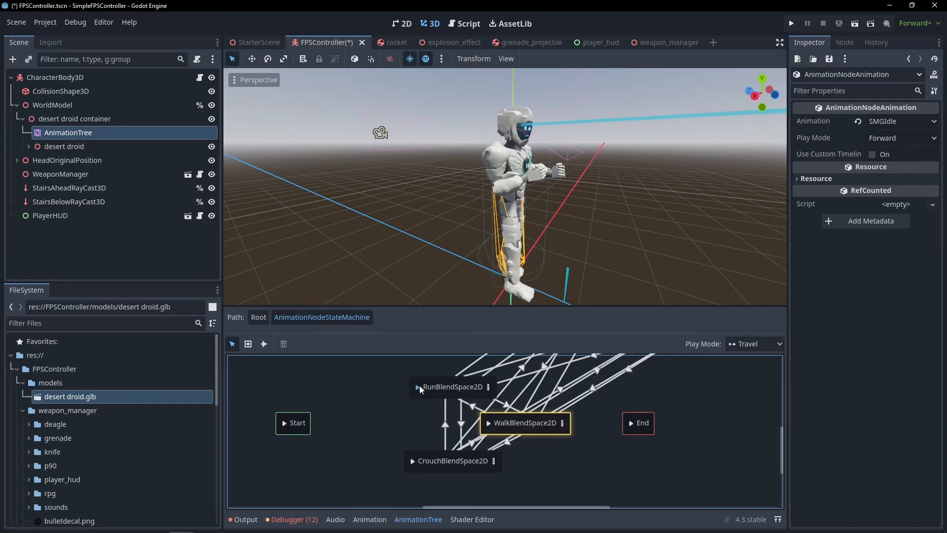
{"action": "left_click", "coordinate": [420, 386]}
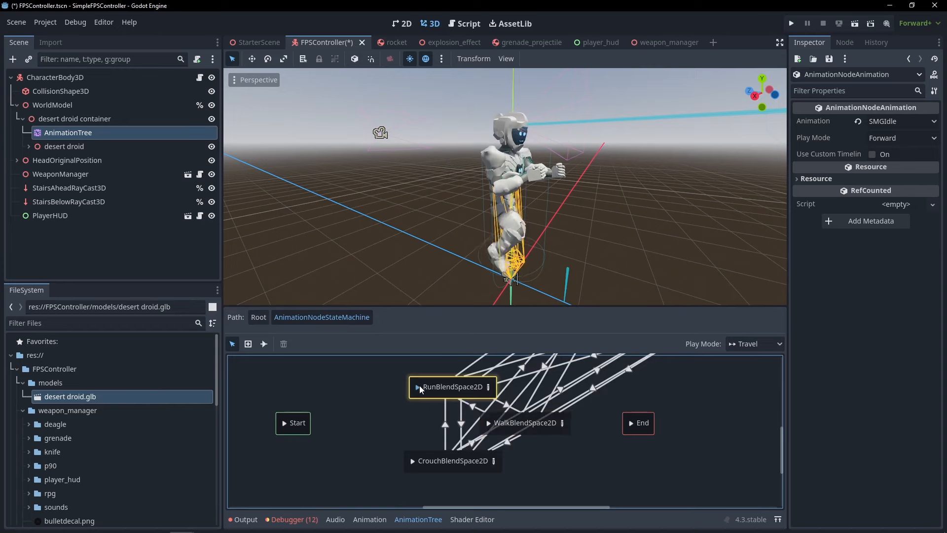
{"action": "left_click", "coordinate": [488, 423]}
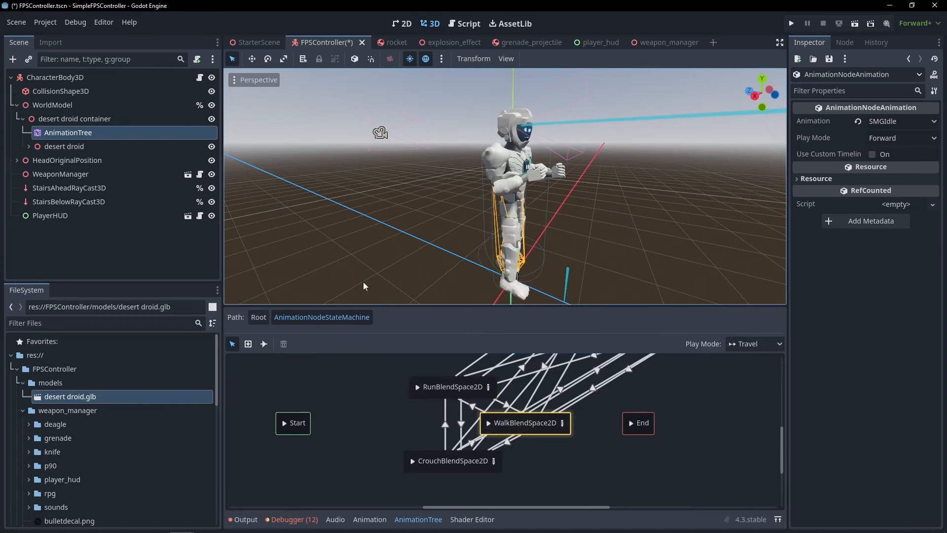
{"action": "left_click", "coordinate": [257, 318]}
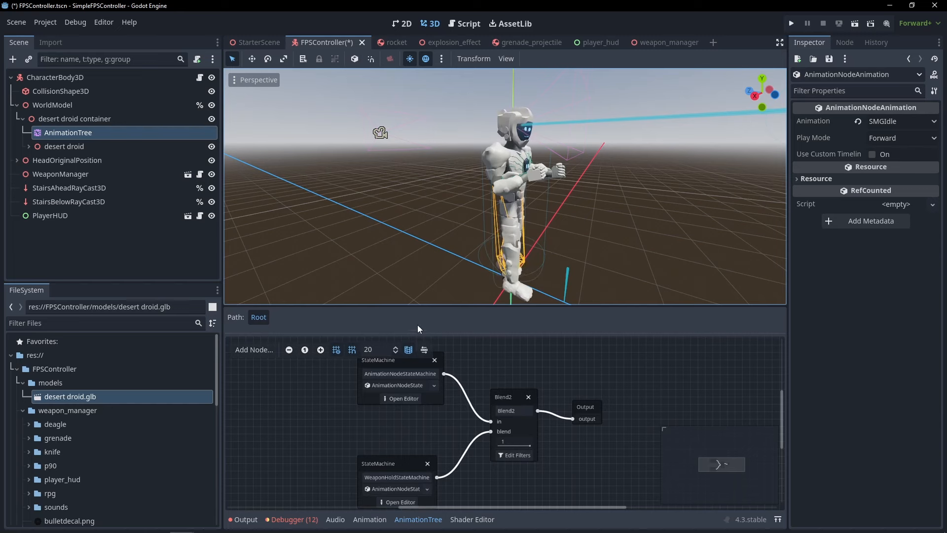
Play CrouchBlendSpace2D in the movement state machine and examine the droid's crouched weapon-hold pose from several angles.
{"action": "left_click", "coordinate": [406, 398]}
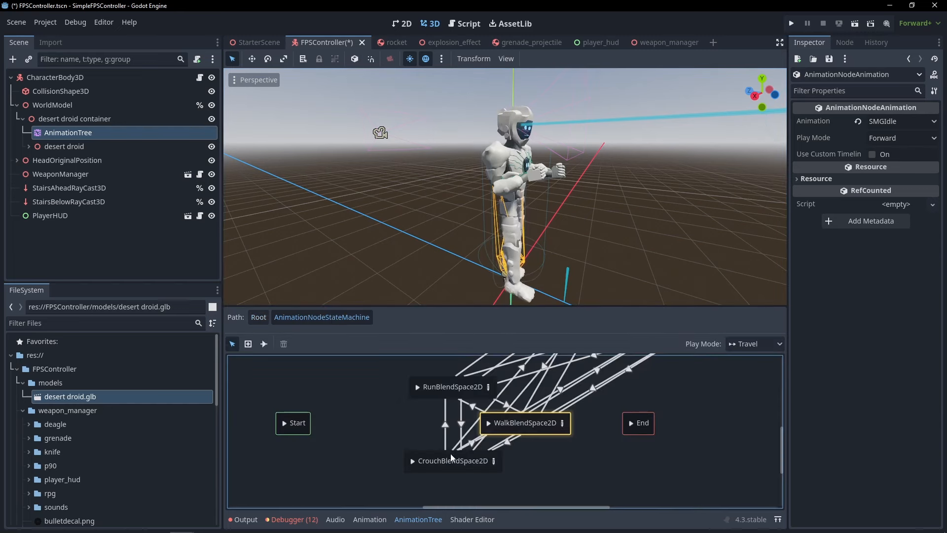
{"action": "left_click", "coordinate": [412, 461]}
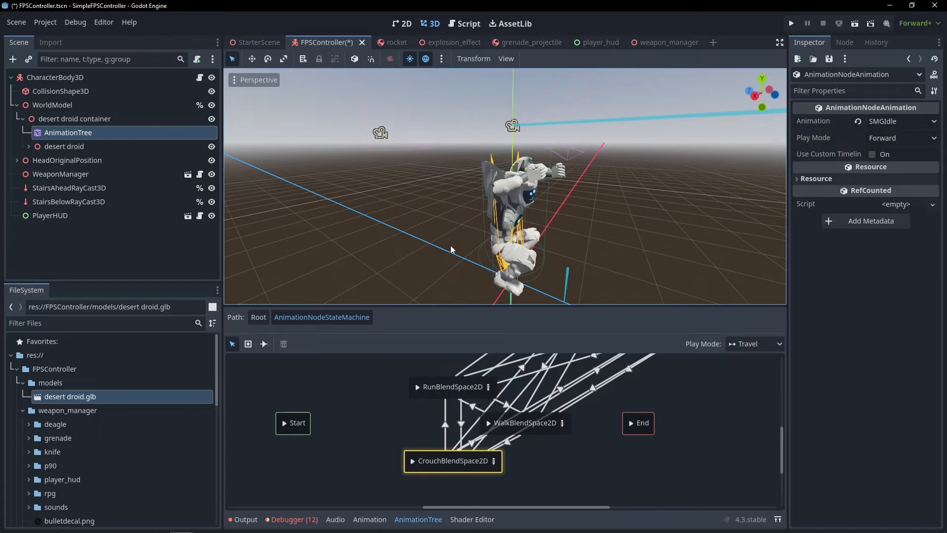
{"action": "middle_click_drag", "start_coordinate": [523, 232], "coordinate": [581, 211]}
{"action": "scroll", "coordinate": [523, 187], "scroll_direction": "up", "scroll_amount": 5}
{"action": "scroll", "coordinate": [587, 211], "scroll_direction": "down", "scroll_amount": 5}
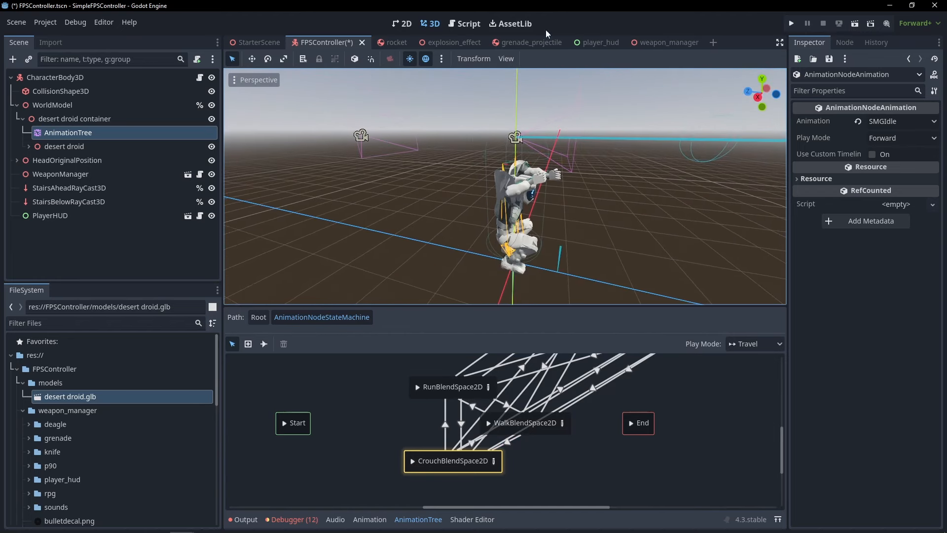
{"action": "middle_click_drag", "start_coordinate": [531, 152], "coordinate": [437, 113]}
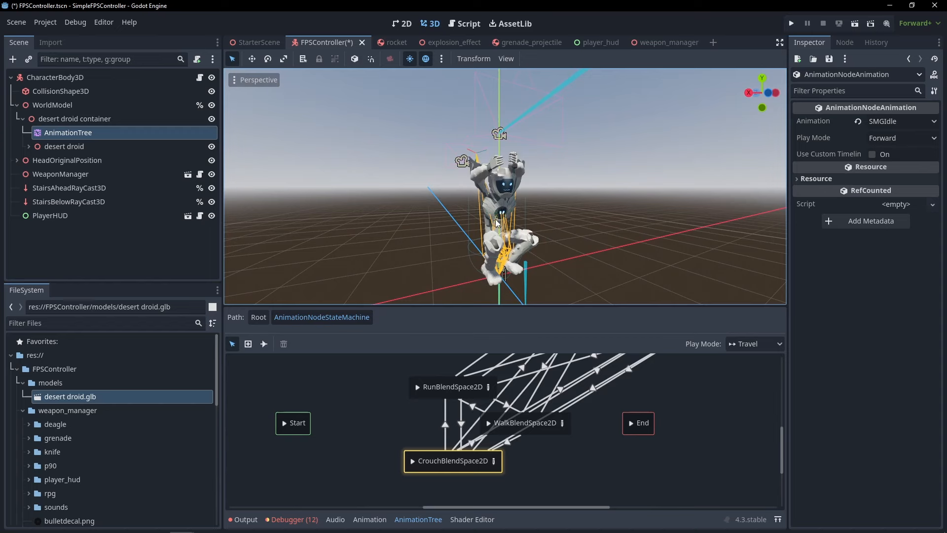
{"action": "middle_click_drag", "start_coordinate": [498, 219], "coordinate": [497, 150]}
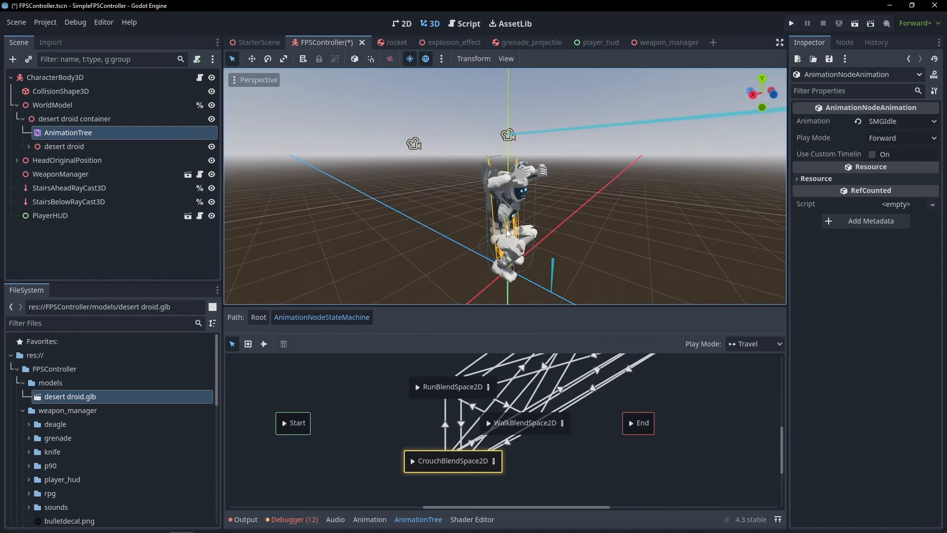
In the WeaponHoldStateMachine, add the SMGIdleCrouch animation and place SMGIdle above it.
{"action": "left_click", "coordinate": [258, 317]}
{"action": "double_click", "coordinate": [484, 425]}
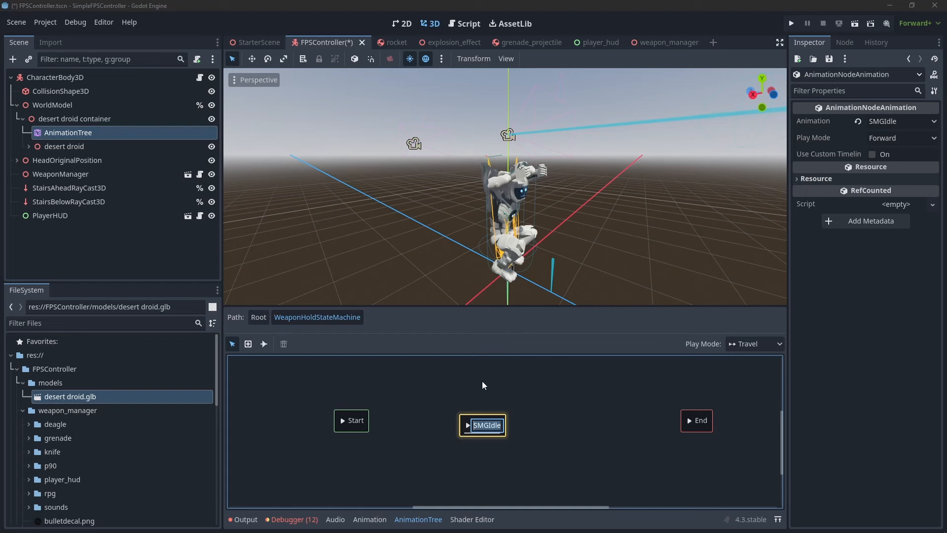
{"action": "left_click", "coordinate": [468, 412]}
{"action": "right_click", "coordinate": [446, 488]}
{"action": "mouse_move", "coordinate": [469, 431]}
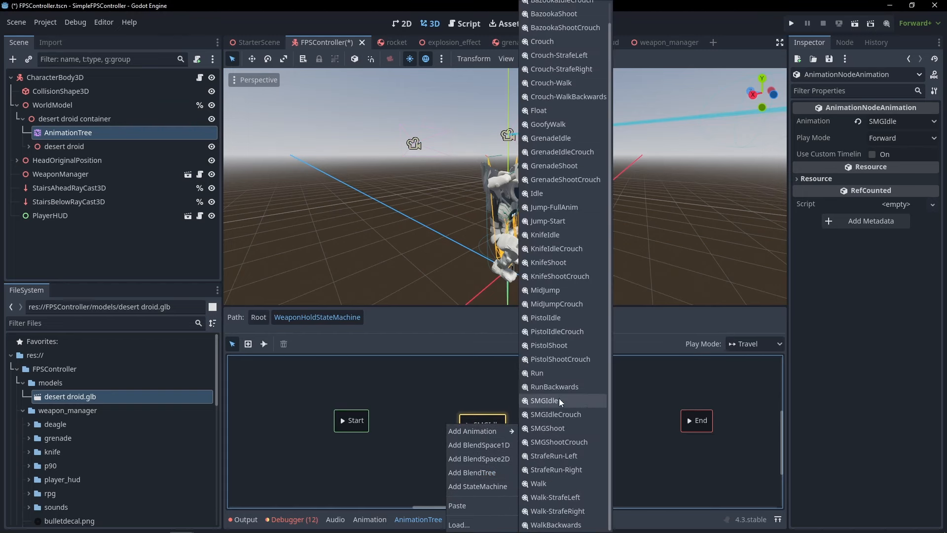
{"action": "left_click", "coordinate": [565, 414]}
{"action": "left_click_drag", "start_coordinate": [482, 419], "coordinate": [485, 374]}
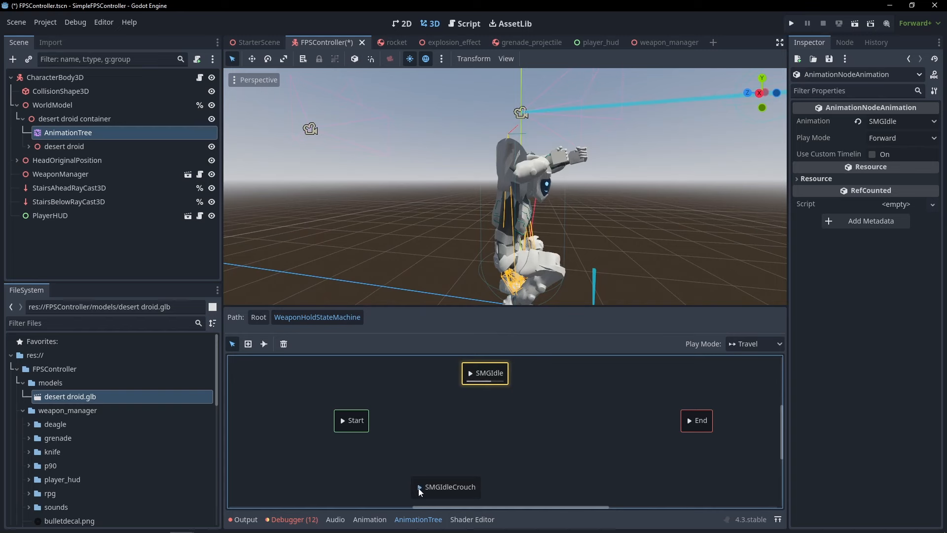
View the droid's crouched SMG pose from the root blend tree, and return to the WeaponHoldStateMachine.
{"action": "left_click", "coordinate": [259, 317]}
{"action": "middle_click_drag", "start_coordinate": [615, 185], "coordinate": [569, 206]}
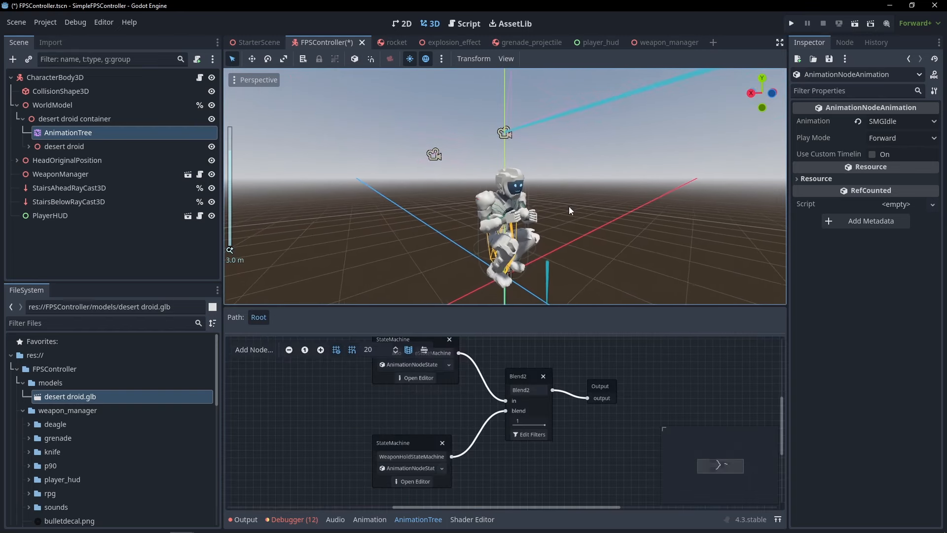
{"action": "middle_click_drag", "start_coordinate": [550, 345], "coordinate": [532, 362]}
{"action": "scroll", "coordinate": [532, 363], "scroll_direction": "down", "scroll_amount": 1}
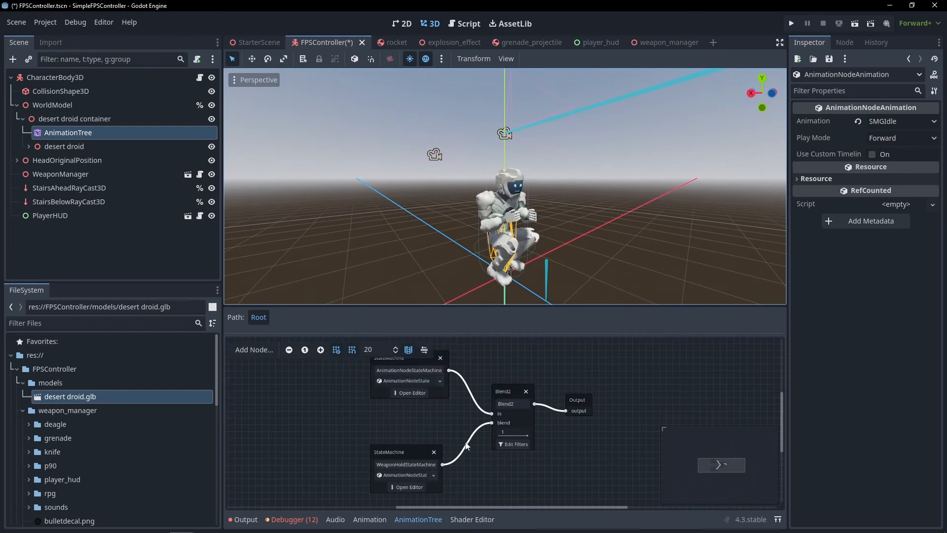
{"action": "left_click", "coordinate": [417, 488]}
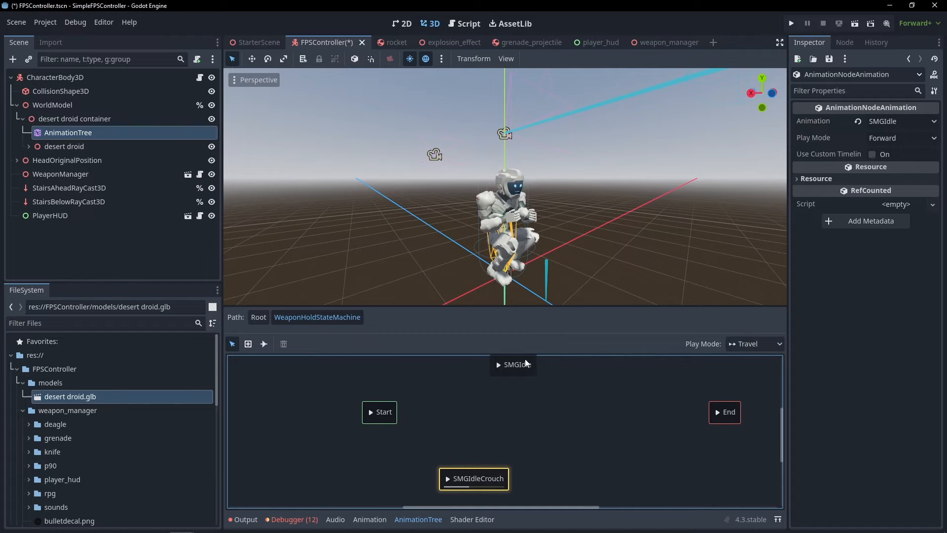
{"action": "left_click_drag", "start_coordinate": [525, 363], "coordinate": [523, 384]}
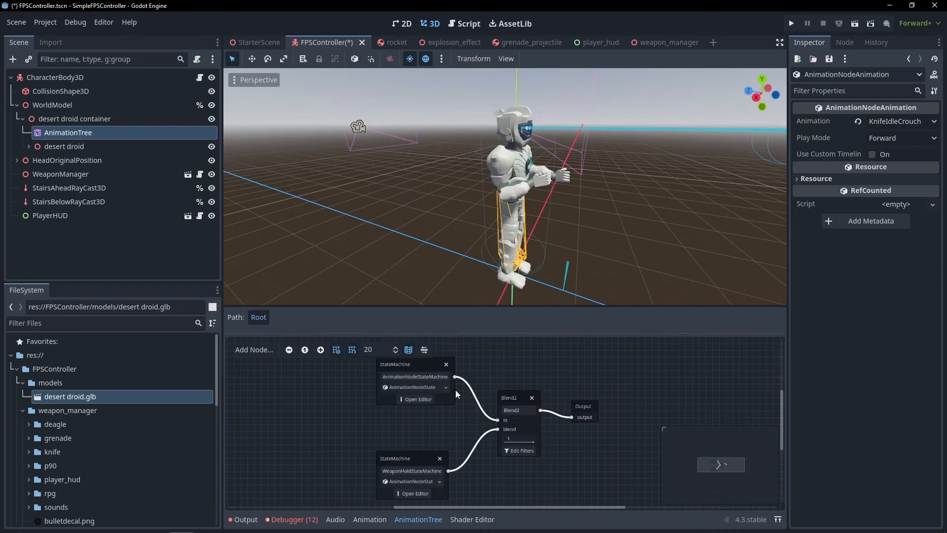
Open the WeaponHoldStateMachine from the root blend tree and delete its SMGIdle animation.
{"action": "middle_click_drag", "start_coordinate": [454, 446], "coordinate": [465, 418]}
{"action": "scroll", "coordinate": [444, 476], "scroll_direction": "up", "scroll_amount": 3}
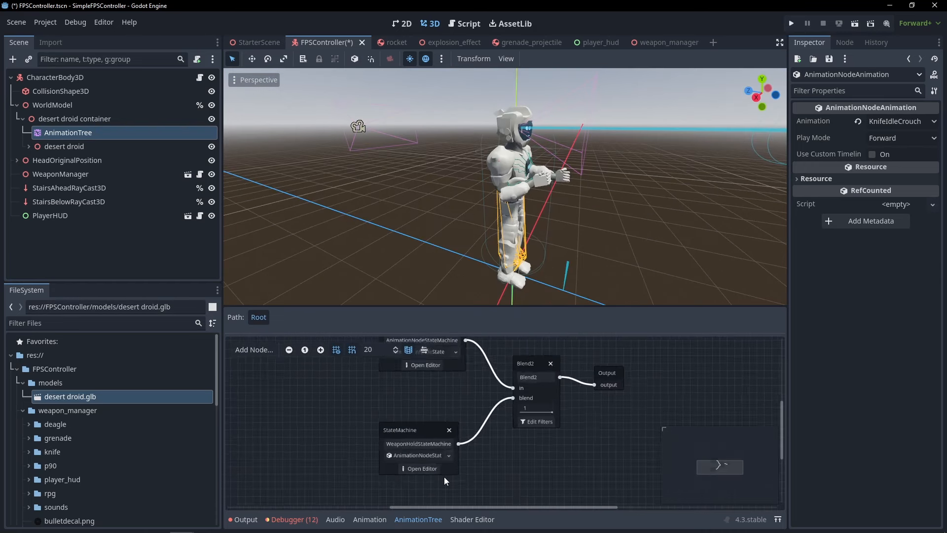
{"action": "middle_click_drag", "start_coordinate": [444, 480], "coordinate": [458, 455]}
{"action": "left_click", "coordinate": [427, 440]}
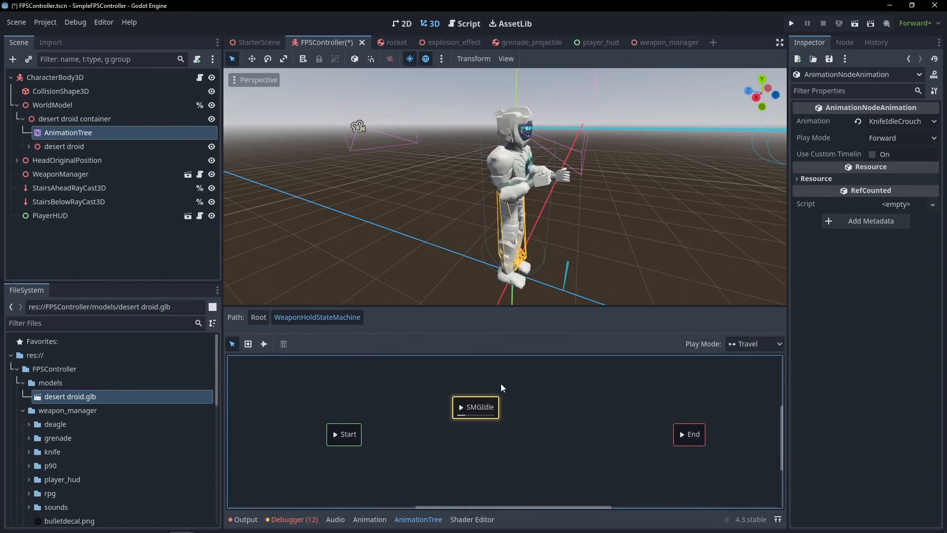
{"action": "left_click", "coordinate": [474, 405]}
Add five nested state machines between Start and End in the WeaponHoldStateMachine.
{"action": "right_click", "coordinate": [434, 373]}
{"action": "left_click", "coordinate": [466, 435]}
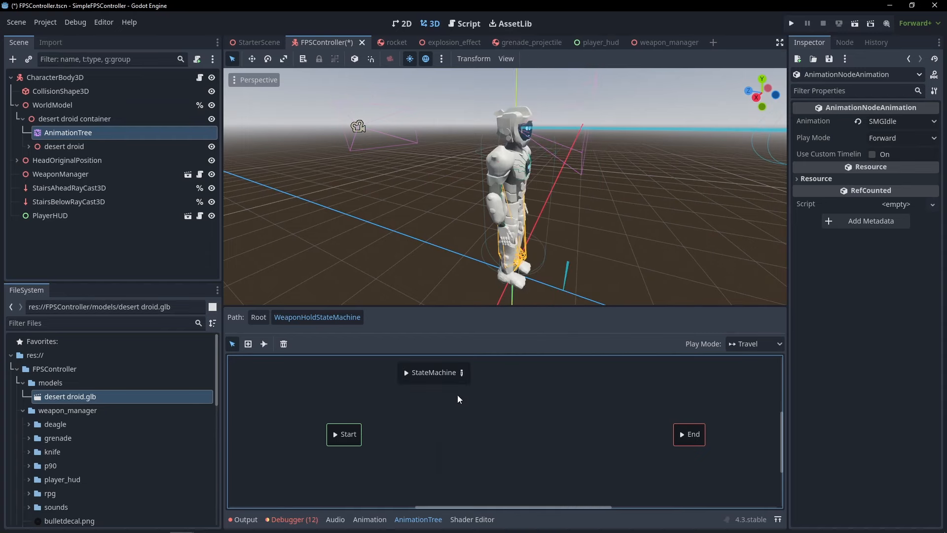
{"action": "right_click", "coordinate": [545, 388]}
{"action": "left_click", "coordinate": [580, 448]}
{"action": "right_click", "coordinate": [419, 417]}
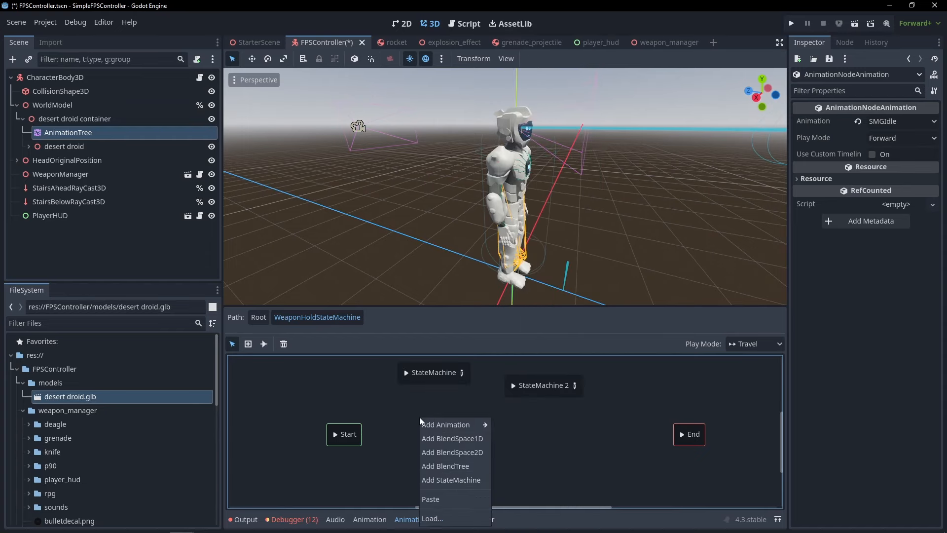
{"action": "left_click", "coordinate": [463, 478]}
{"action": "right_click", "coordinate": [534, 424]}
{"action": "left_click", "coordinate": [563, 485]}
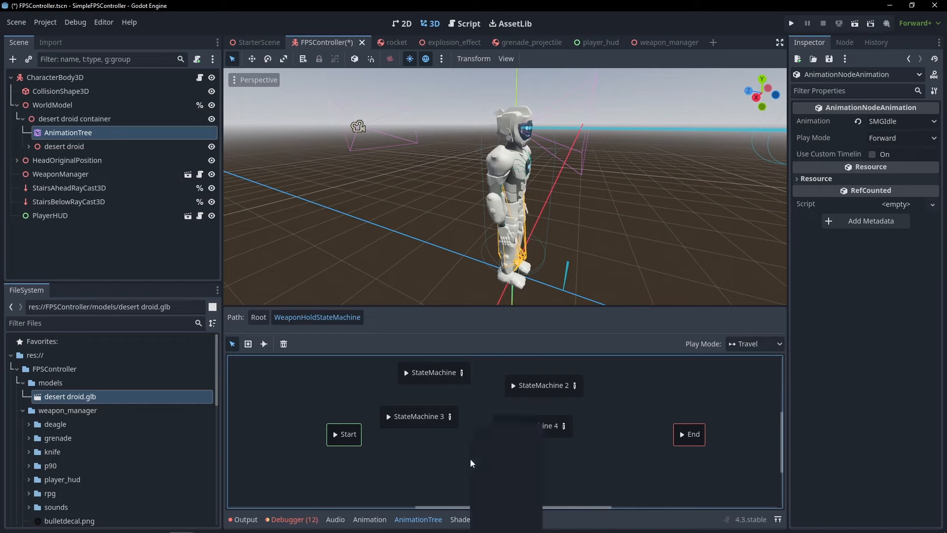
{"action": "right_click", "coordinate": [471, 424]}
{"action": "left_click", "coordinate": [488, 492]}
Rename the first nested state machine as Knife and StateMachine 3 as Bazooka.
{"action": "double_click", "coordinate": [434, 372]}
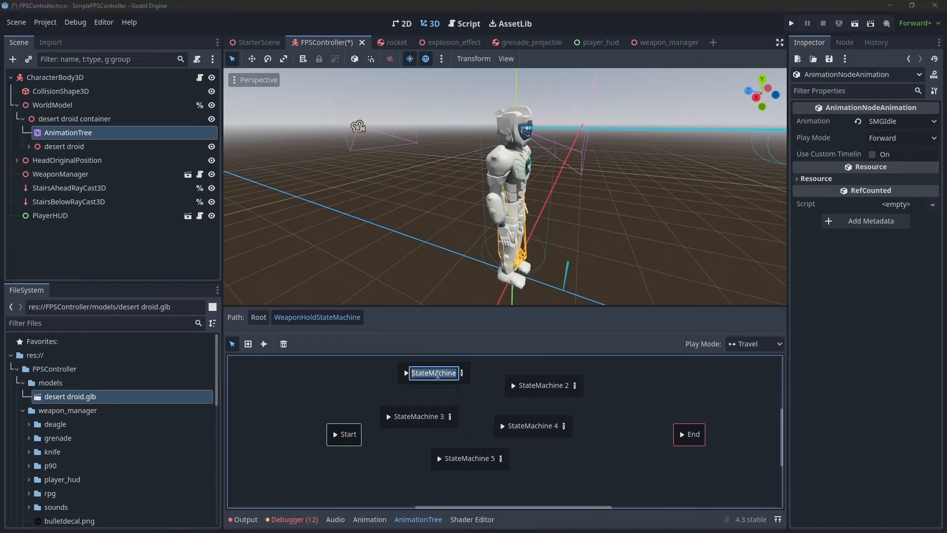
{"action": "type", "text": "Knife"}
{"action": "key", "text": "Return"}
{"action": "double_click", "coordinate": [431, 416]}
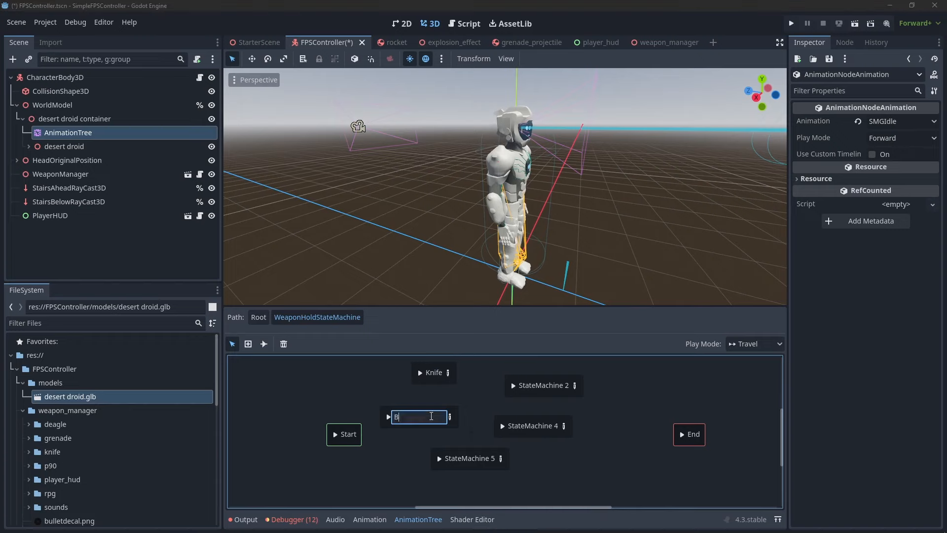
{"action": "type", "text": "Bazooka"}
{"action": "key", "text": "Return"}
Rename StateMachine 5 as Pistol, StateMachine 4 as SMG and StateMachine 2 as Grenade.
{"action": "double_click", "coordinate": [464, 457]}
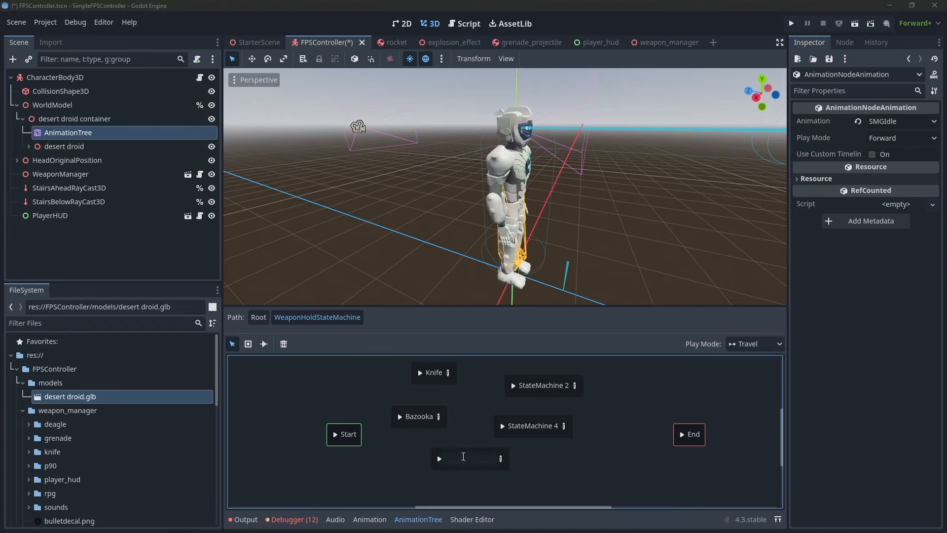
{"action": "type", "text": "SMG"}
{"action": "key", "text": "Return"}
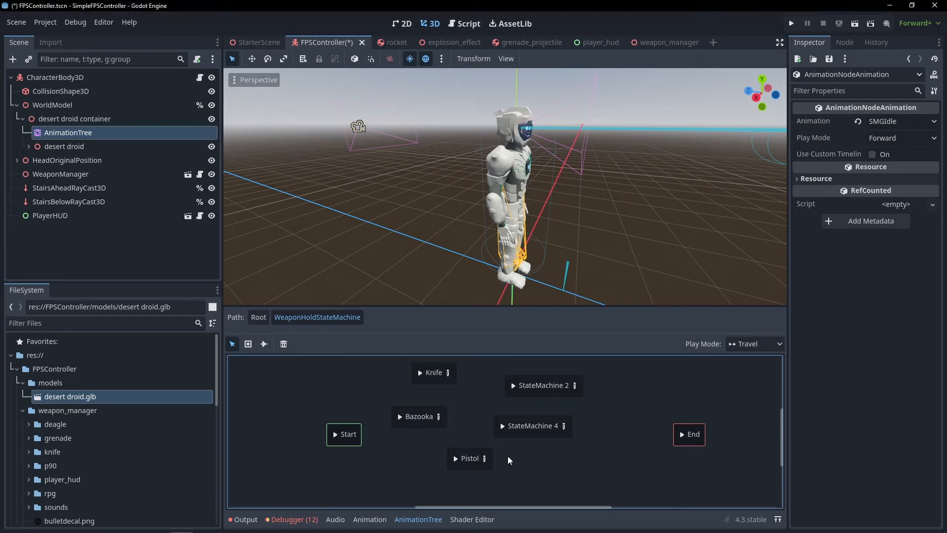
{"action": "double_click", "coordinate": [546, 427]}
{"action": "type", "text": "SMG"}
{"action": "key", "text": "Return"}
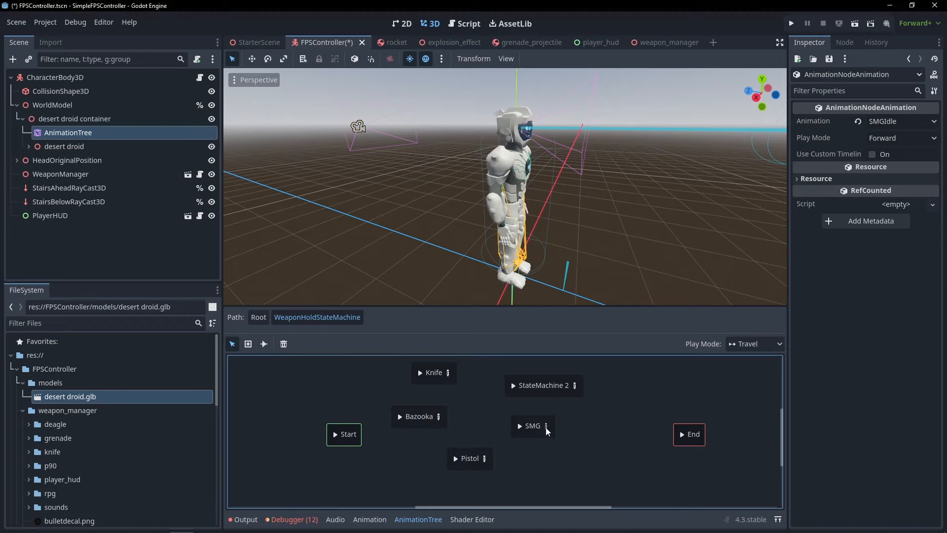
{"action": "double_click", "coordinate": [562, 382]}
{"action": "type", "text": "Grenade"}
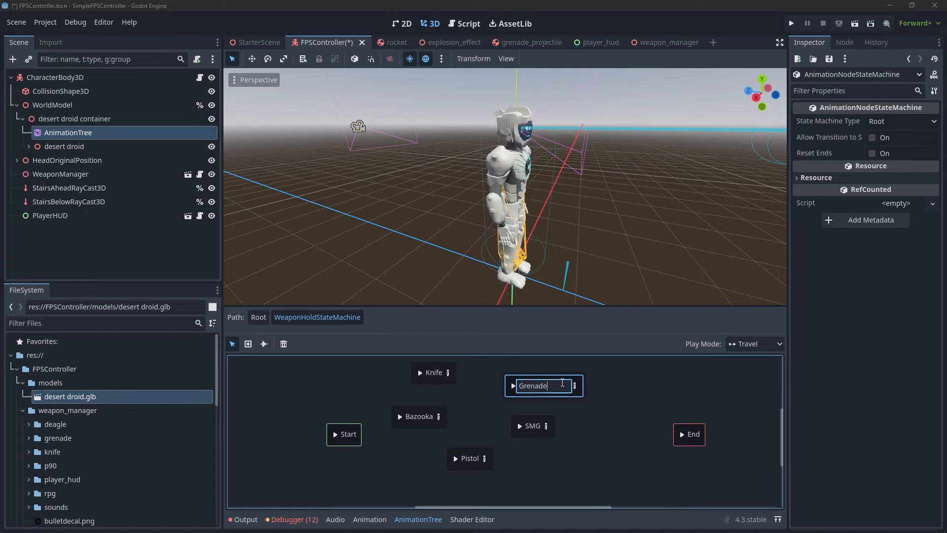
{"action": "key", "text": "Return"}
Inside the Knife state machine, add a nested state machine named Standing.
{"action": "left_click_drag", "start_coordinate": [442, 369], "coordinate": [473, 375]}
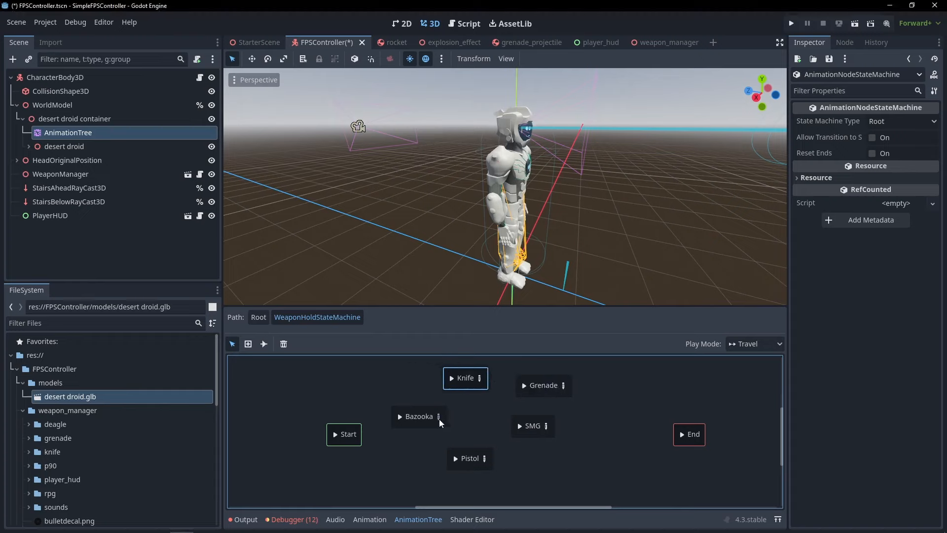
{"action": "left_click", "coordinate": [480, 377]}
{"action": "right_click", "coordinate": [416, 390]}
{"action": "mouse_move", "coordinate": [423, 395]}
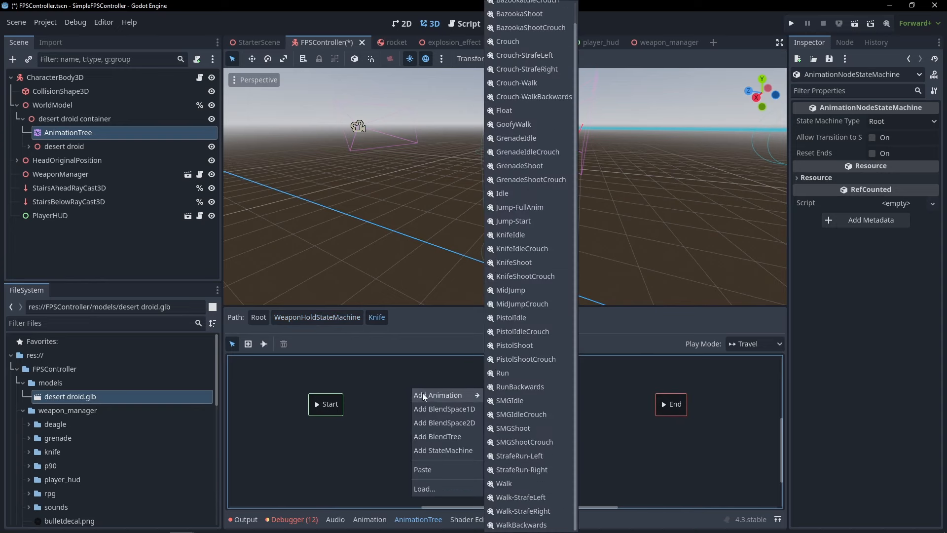
{"action": "left_click", "coordinate": [444, 450]}
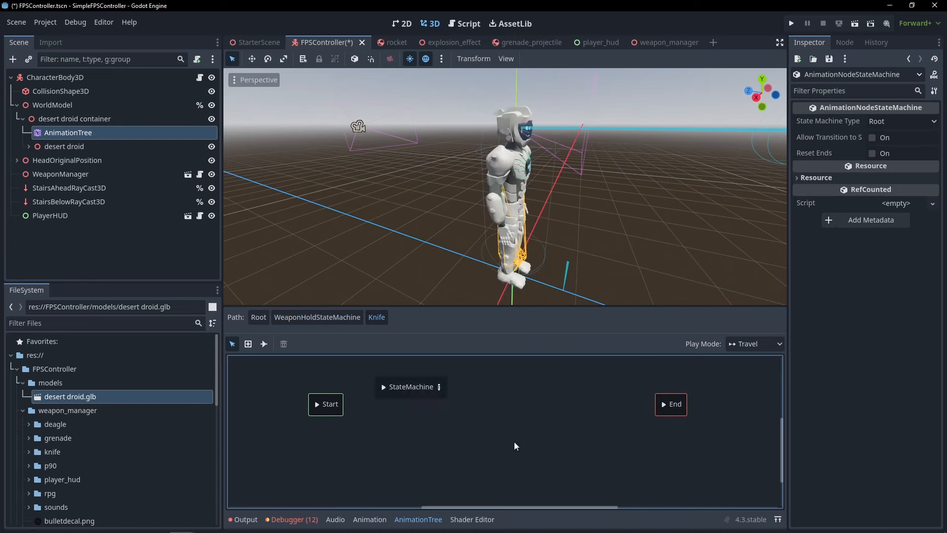
{"action": "double_click", "coordinate": [409, 387]}
{"action": "type", "text": "Standing"}
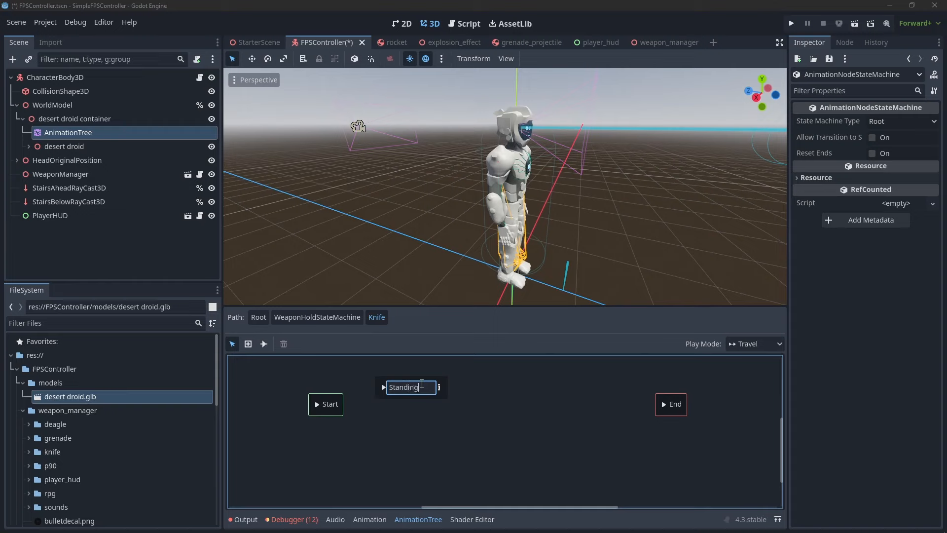
{"action": "key", "text": "Return"}
Add a second nested state machine named Crouched to Knife and place it between Standing and End.
{"action": "right_click", "coordinate": [508, 371]}
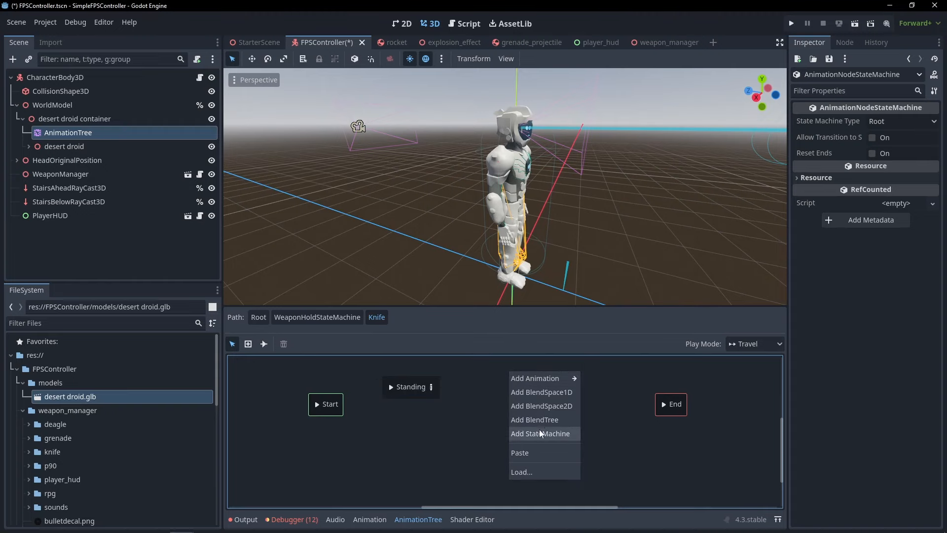
{"action": "left_click", "coordinate": [542, 430]}
{"action": "double_click", "coordinate": [513, 371]}
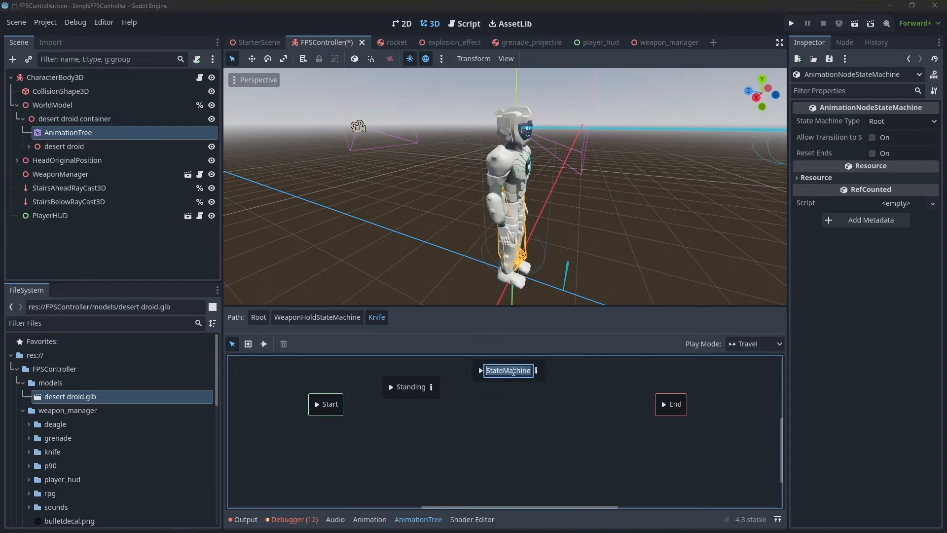
{"action": "type", "text": "Crouched"}
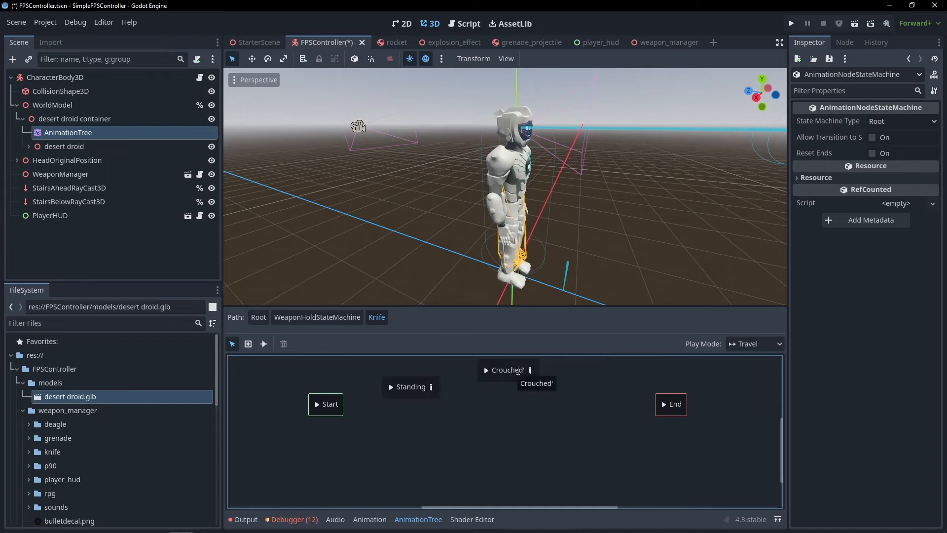
{"action": "key", "text": "Return"}
{"action": "left_click_drag", "start_coordinate": [531, 365], "coordinate": [573, 393]}
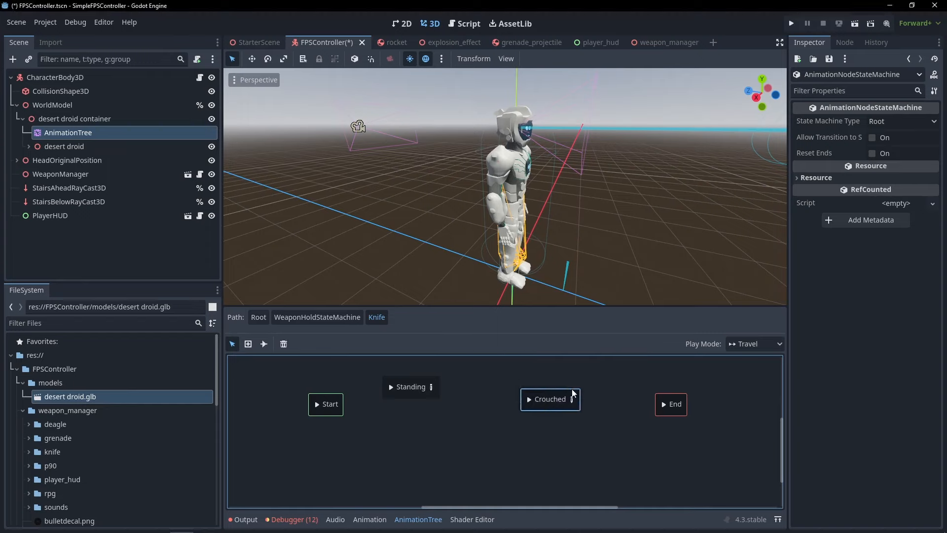
Inside Standing, add the KnifeIdle and KnifeShoot animations side by side between Start and End.
{"action": "left_click", "coordinate": [436, 389]}
{"action": "left_click", "coordinate": [430, 387]}
{"action": "left_click", "coordinate": [441, 402]}
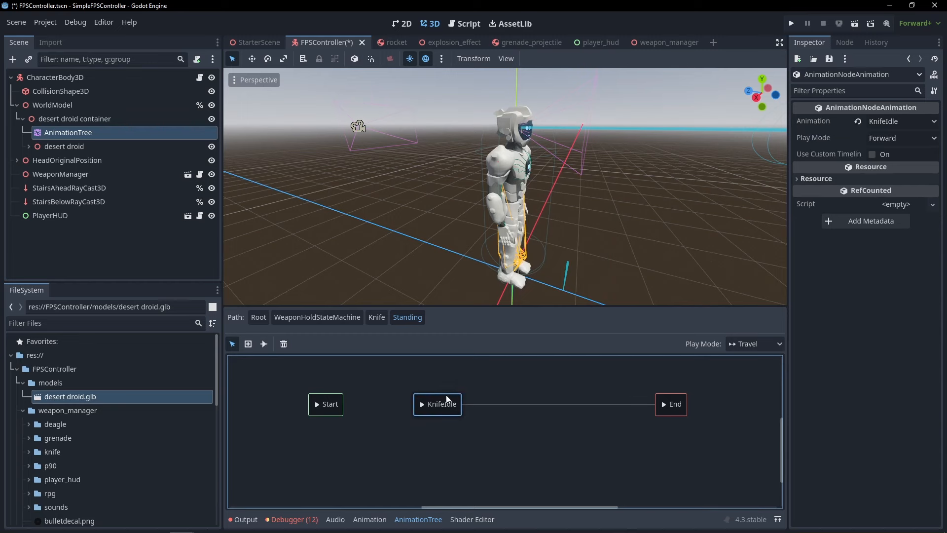
{"action": "right_click", "coordinate": [526, 399]}
{"action": "mouse_move", "coordinate": [534, 406]}
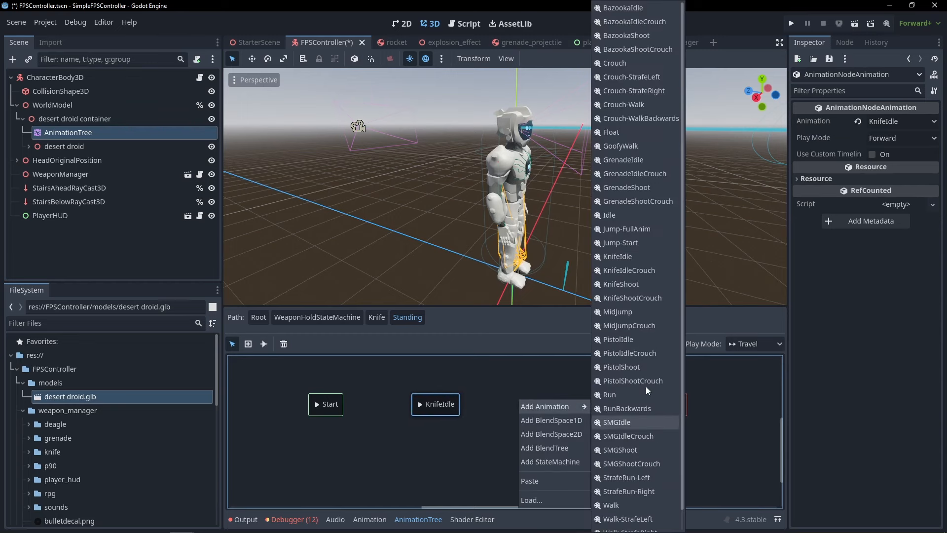
{"action": "left_click", "coordinate": [631, 285]}
{"action": "left_click_drag", "start_coordinate": [534, 392], "coordinate": [548, 401]}
Connect Start to KnifeIdle, and link KnifeIdle and KnifeShoot with immediate transitions in both directions.
{"action": "left_click", "coordinate": [264, 344]}
{"action": "left_click_drag", "start_coordinate": [327, 405], "coordinate": [435, 404]}
{"action": "left_click_drag", "start_coordinate": [435, 405], "coordinate": [528, 405]}
{"action": "left_click_drag", "start_coordinate": [528, 405], "coordinate": [434, 404]}
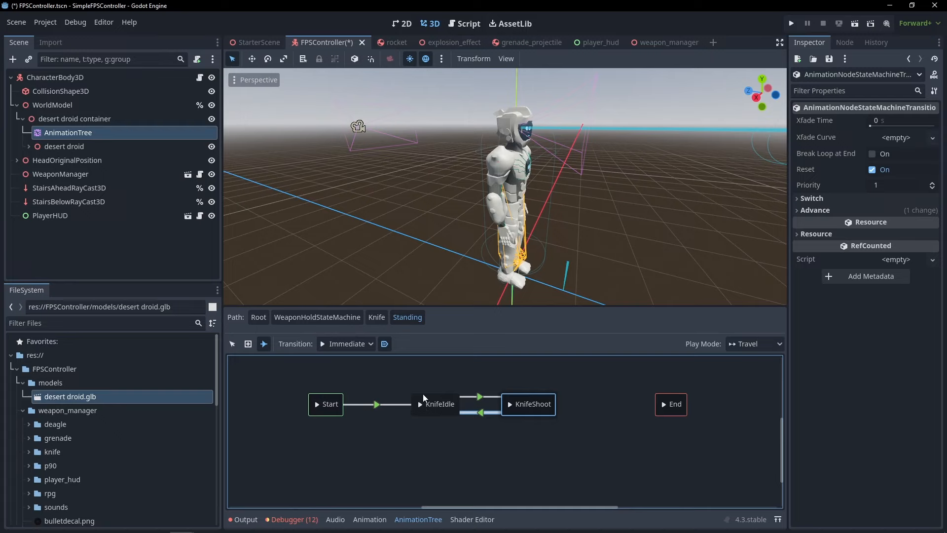
Inside the Knife machine's Crouched state machine, add the KnifeIdleCrouch and KnifeShootCrouch animations.
{"action": "left_click", "coordinate": [377, 317]}
{"action": "right_click", "coordinate": [570, 397]}
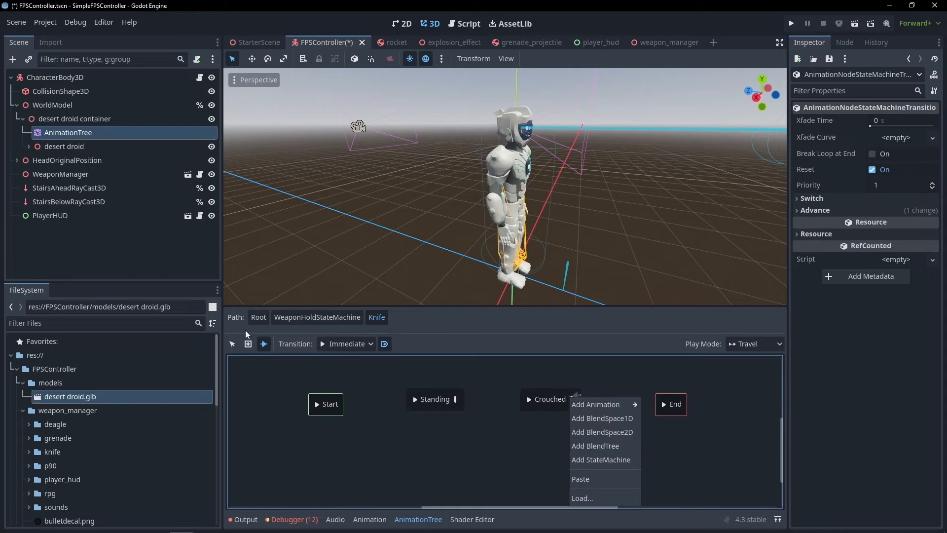
{"action": "left_click", "coordinate": [232, 343]}
{"action": "left_click", "coordinate": [232, 344]}
{"action": "left_click", "coordinate": [573, 400]}
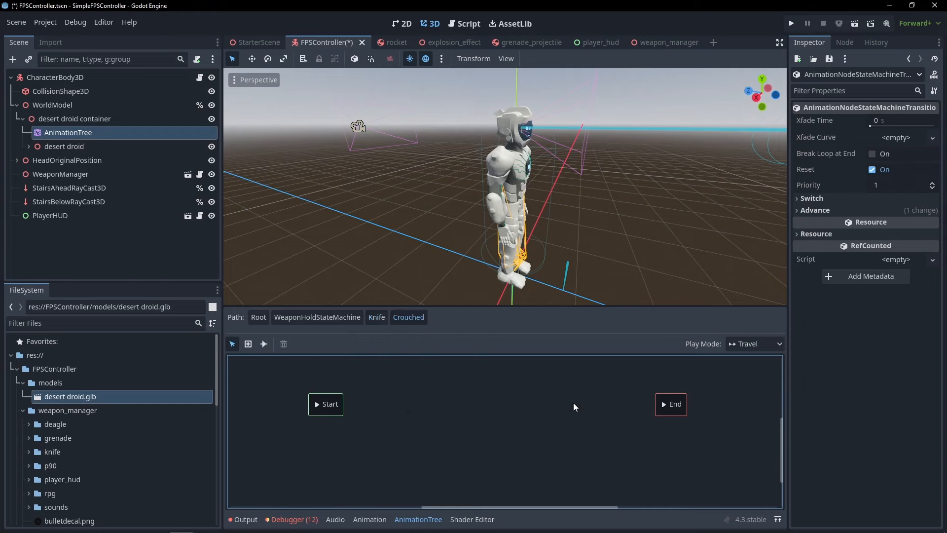
{"action": "left_click", "coordinate": [248, 344]}
{"action": "left_click", "coordinate": [427, 396]}
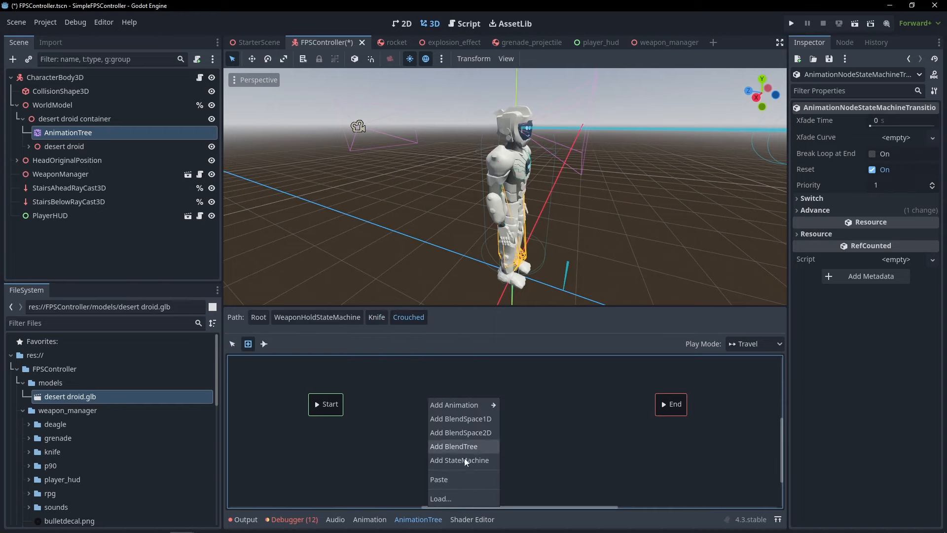
{"action": "mouse_move", "coordinate": [469, 405]}
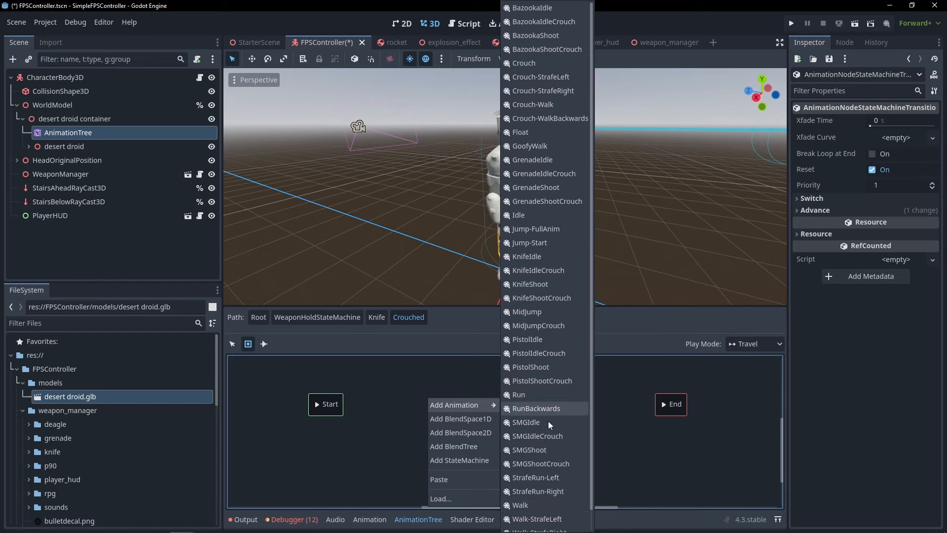
{"action": "left_click", "coordinate": [549, 270]}
{"action": "left_click", "coordinate": [510, 405]}
{"action": "mouse_move", "coordinate": [523, 414]}
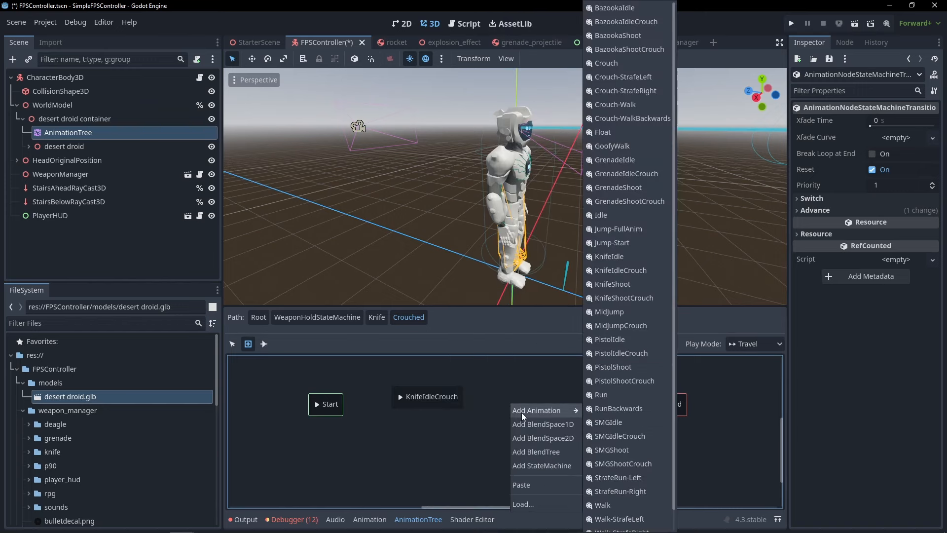
{"action": "left_click", "coordinate": [624, 297]}
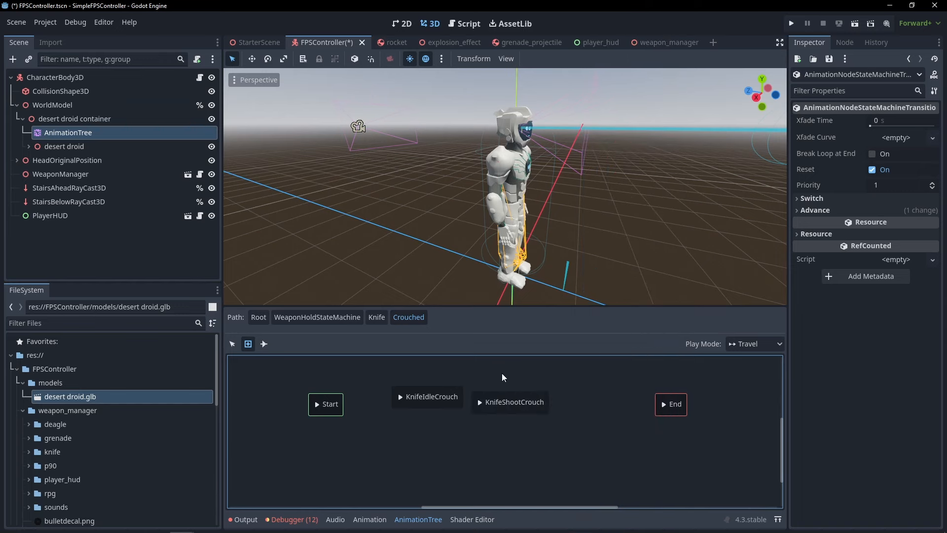
Line up KnifeIdleCrouch and KnifeShootCrouch between Start and End, connecting Start to KnifeIdleCrouch and linking the two animations with immediate transitions both ways.
{"action": "left_click", "coordinate": [229, 344]}
{"action": "left_click_drag", "start_coordinate": [427, 391], "coordinate": [416, 398]}
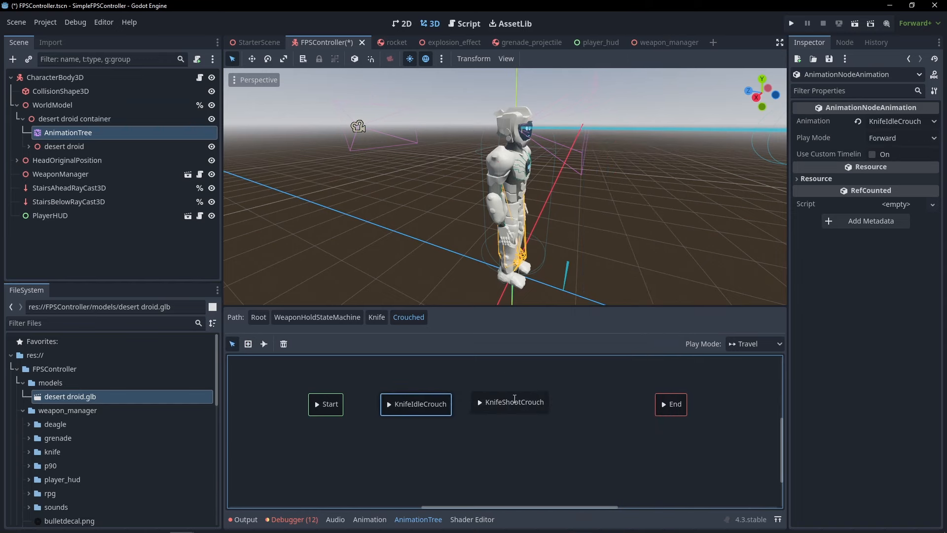
{"action": "left_click_drag", "start_coordinate": [519, 396], "coordinate": [537, 399]}
{"action": "left_click", "coordinate": [264, 345]}
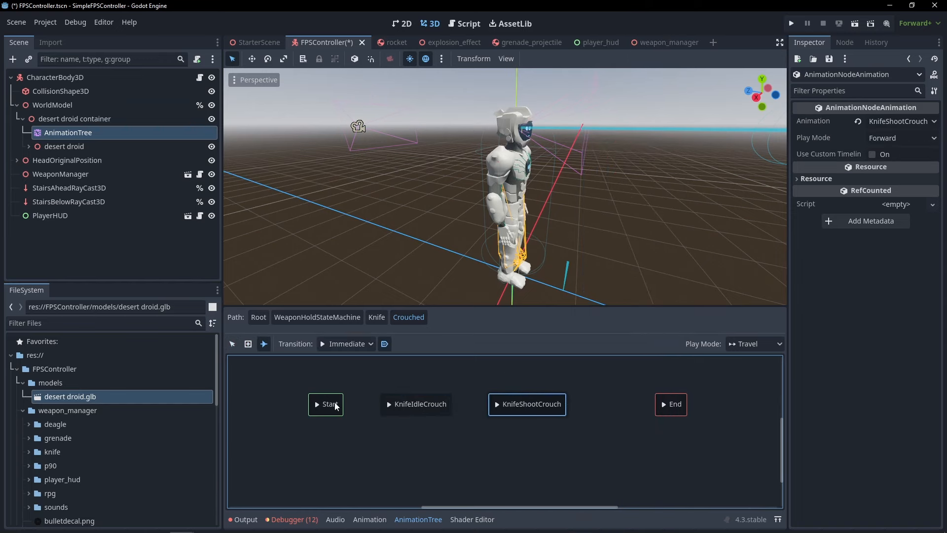
{"action": "mouse_move", "coordinate": [330, 402]}
{"action": "left_mouse_down"}
{"action": "mouse_move", "coordinate": [527, 404]}
{"action": "mouse_move", "coordinate": [429, 405]}
{"action": "left_mouse_up"}
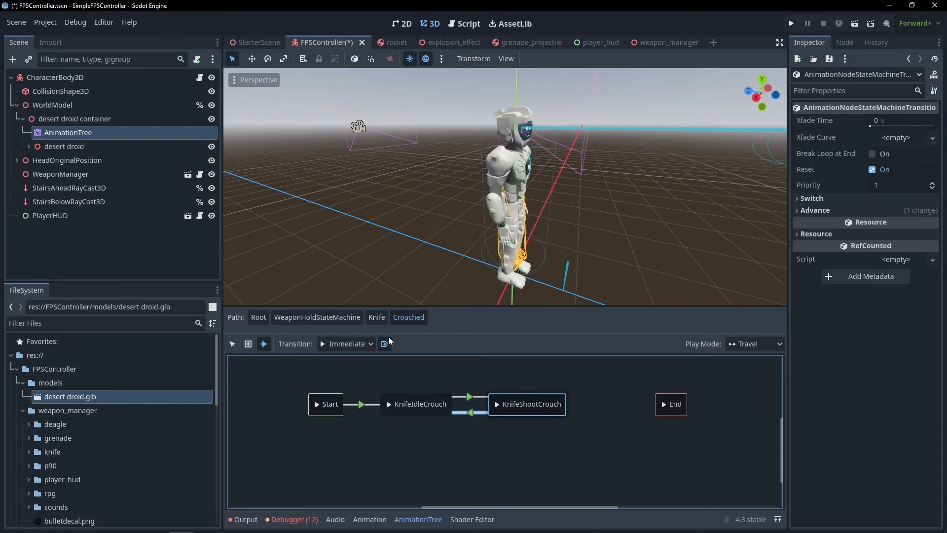
Go back to WeaponHoldStateMachine, then reopen Knife's Standing state machine to review the KnifeIdle and KnifeShoot transitions.
{"action": "left_click", "coordinate": [353, 317]}
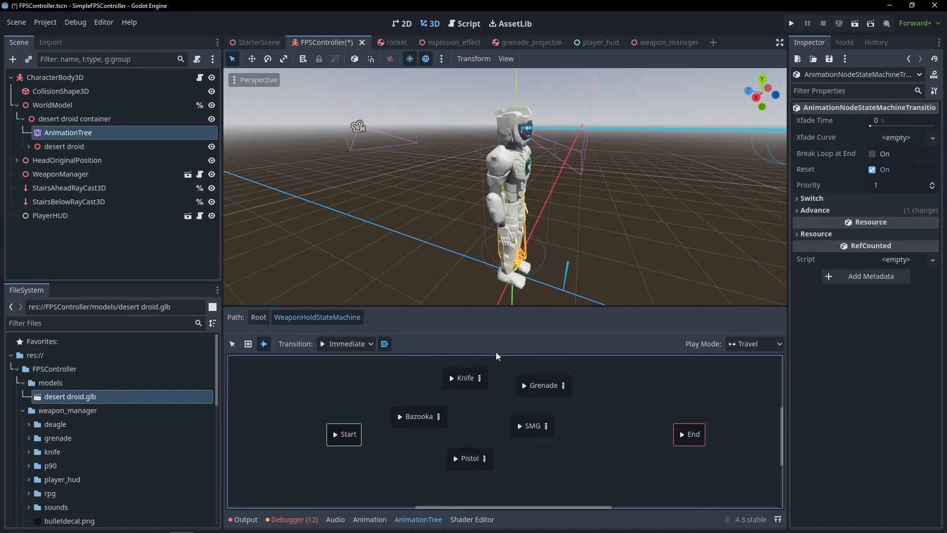
{"action": "left_click", "coordinate": [232, 344]}
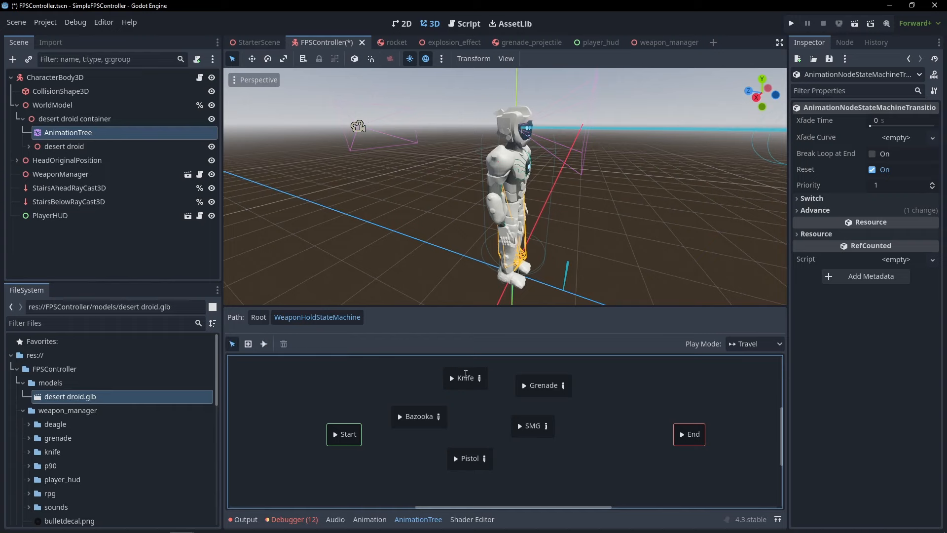
{"action": "left_click", "coordinate": [482, 379]}
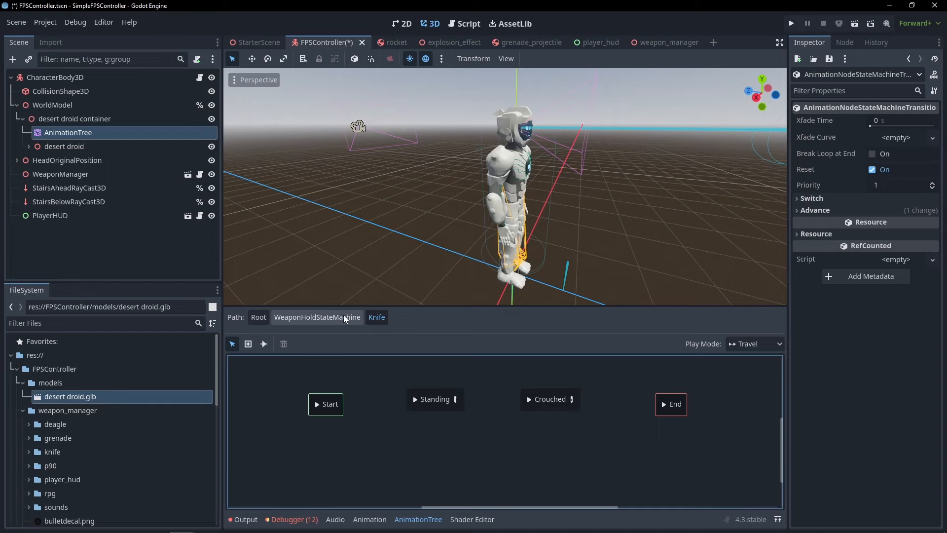
{"action": "left_click", "coordinate": [455, 399]}
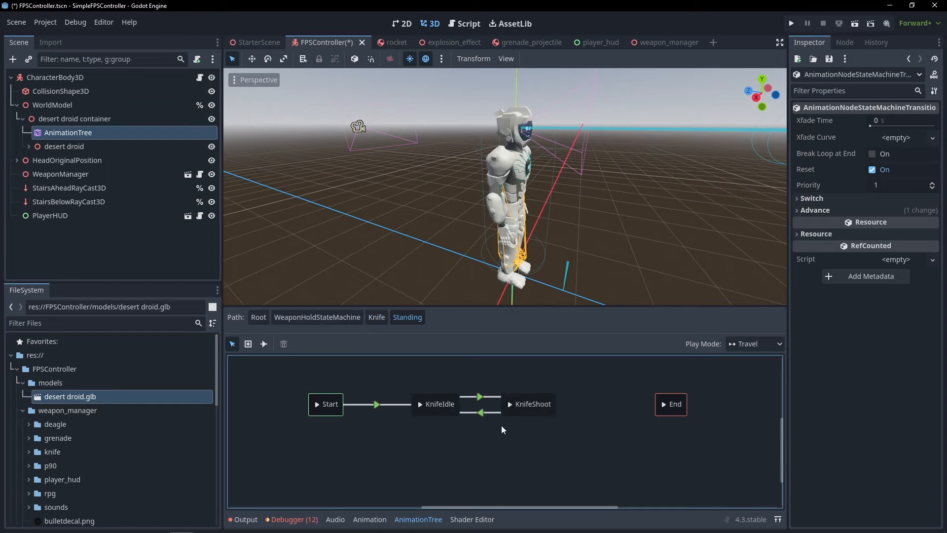
{"action": "double_click", "coordinate": [433, 404]}
{"action": "left_click", "coordinate": [596, 415]}
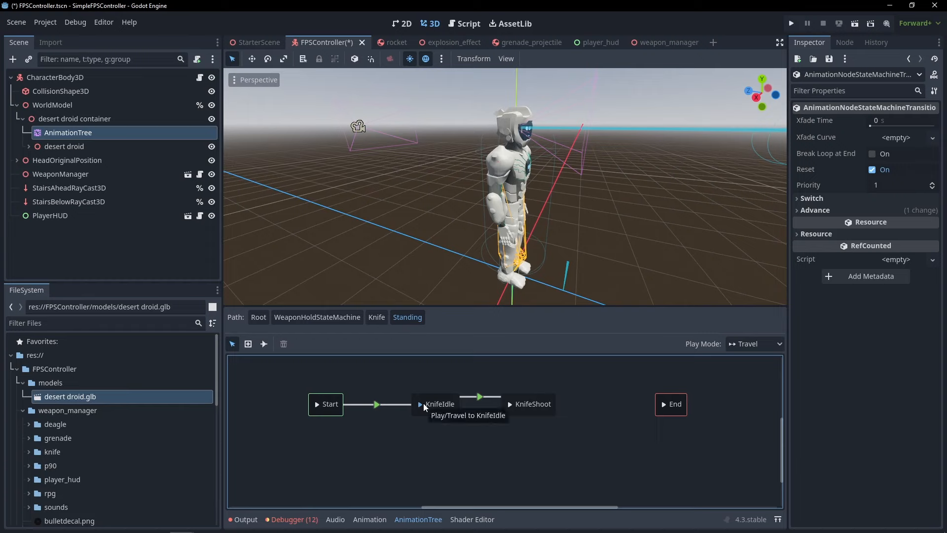
{"action": "left_click", "coordinate": [394, 454]}
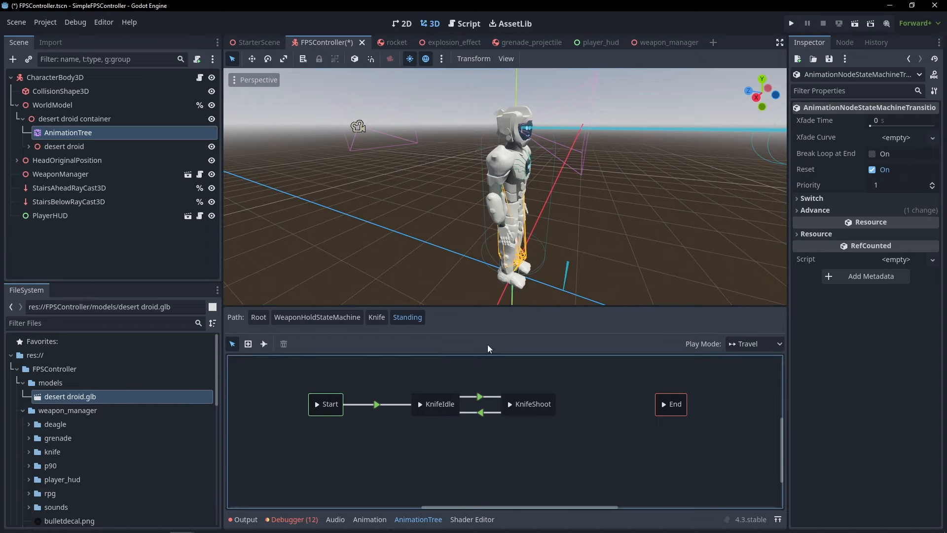
In the Knife machine, align Standing and Crouched, connect Start to Standing, and link Standing and Crouched with immediate transitions in both directions.
{"action": "left_click", "coordinate": [377, 317]}
{"action": "left_click", "coordinate": [545, 403]}
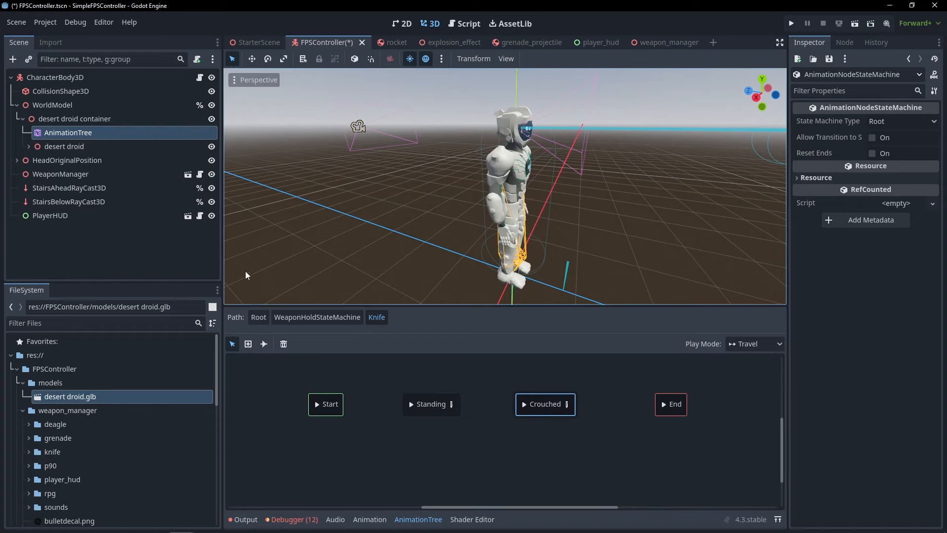
{"action": "left_click", "coordinate": [264, 344]}
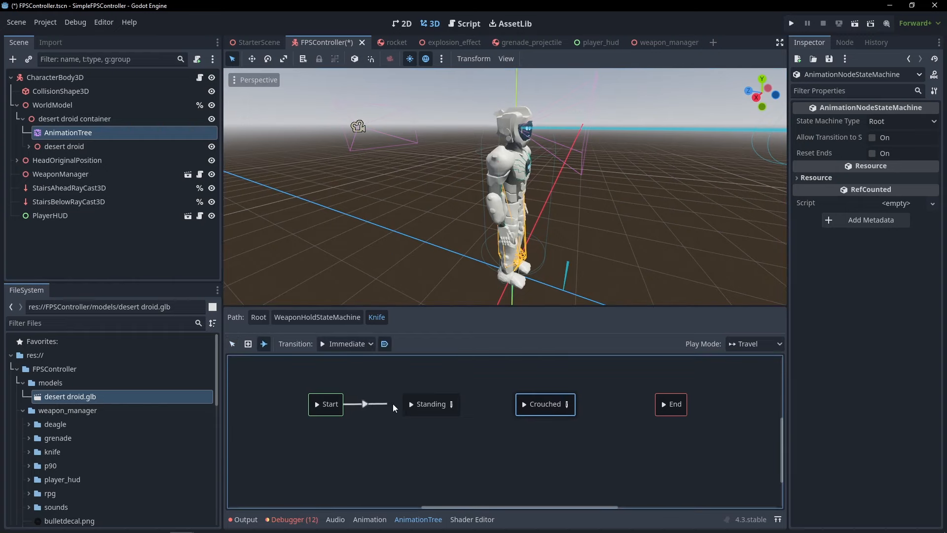
{"action": "left_click_drag", "start_coordinate": [393, 404], "coordinate": [437, 403]}
{"action": "left_click_drag", "start_coordinate": [560, 401], "coordinate": [577, 400]}
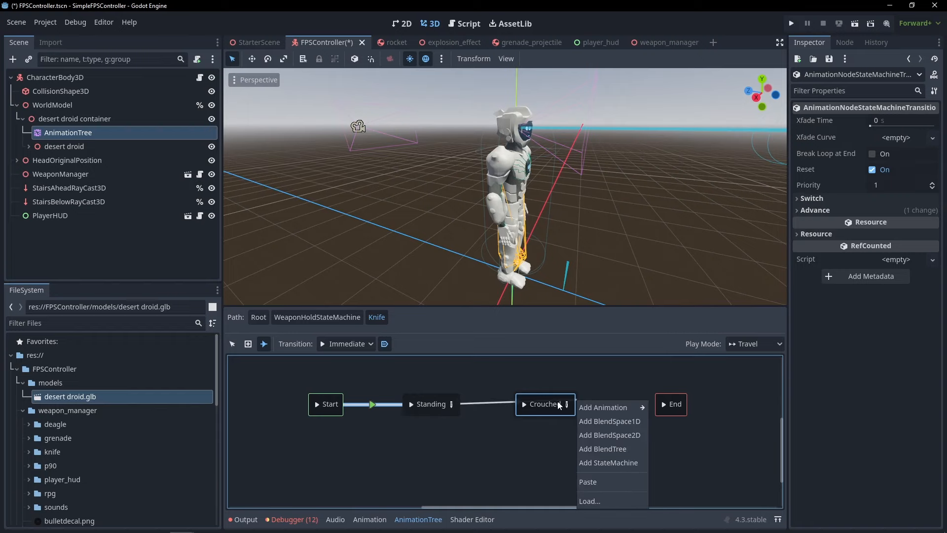
{"action": "left_click", "coordinate": [541, 406]}
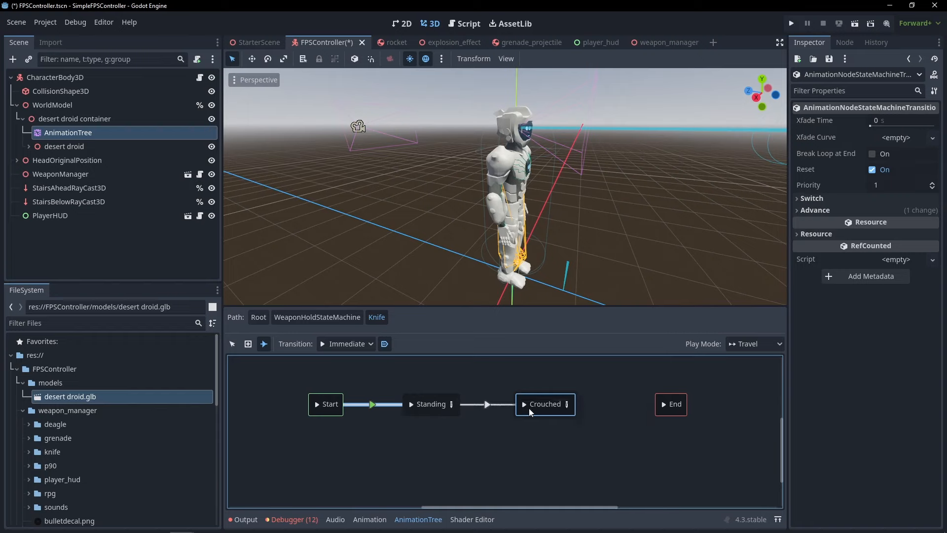
{"action": "left_click_drag", "start_coordinate": [543, 398], "coordinate": [449, 402]}
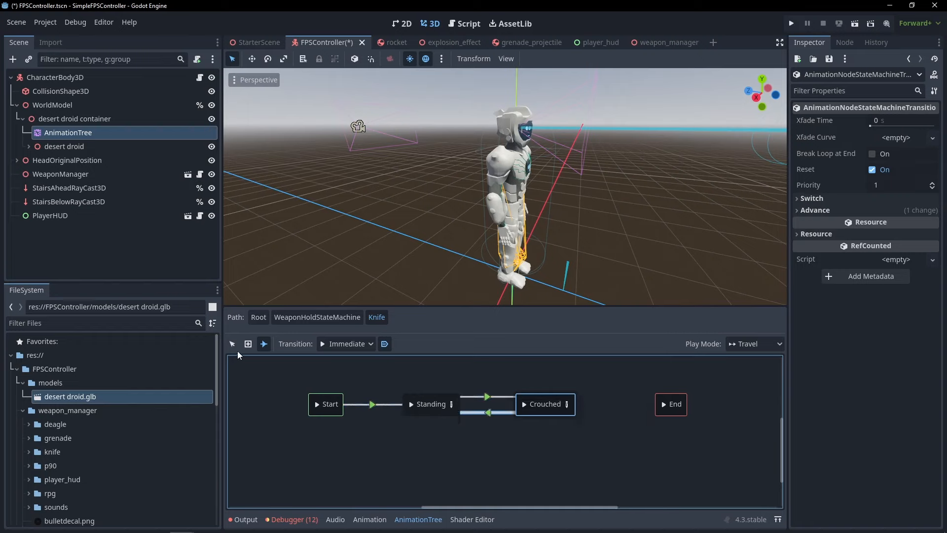
Set the Xfade Time to 0.25 s on both transitions between Standing and Crouched.
{"action": "left_click", "coordinate": [839, 209]}
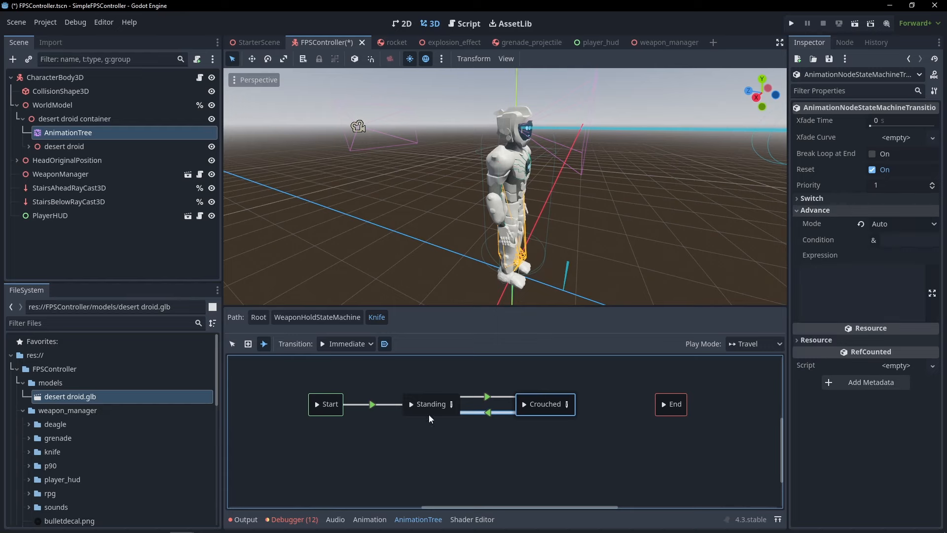
{"action": "right_click", "coordinate": [426, 402]}
{"action": "left_click", "coordinate": [228, 342]}
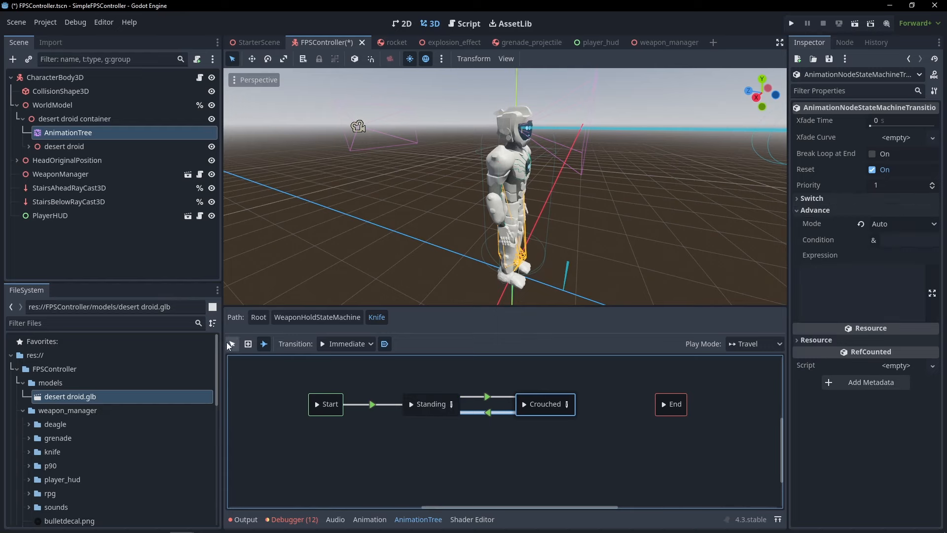
{"action": "left_click", "coordinate": [233, 344]}
{"action": "left_click", "coordinate": [428, 398]}
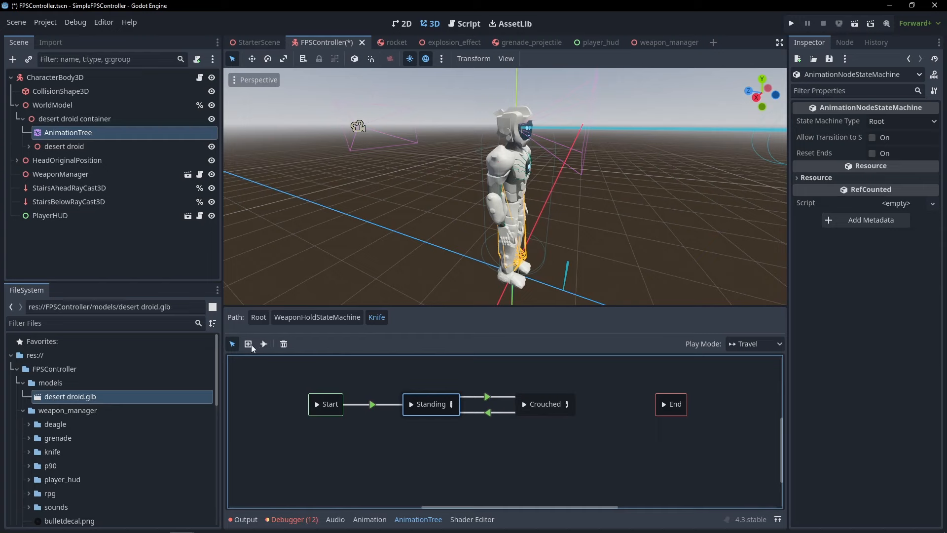
{"action": "left_click", "coordinate": [500, 397]}
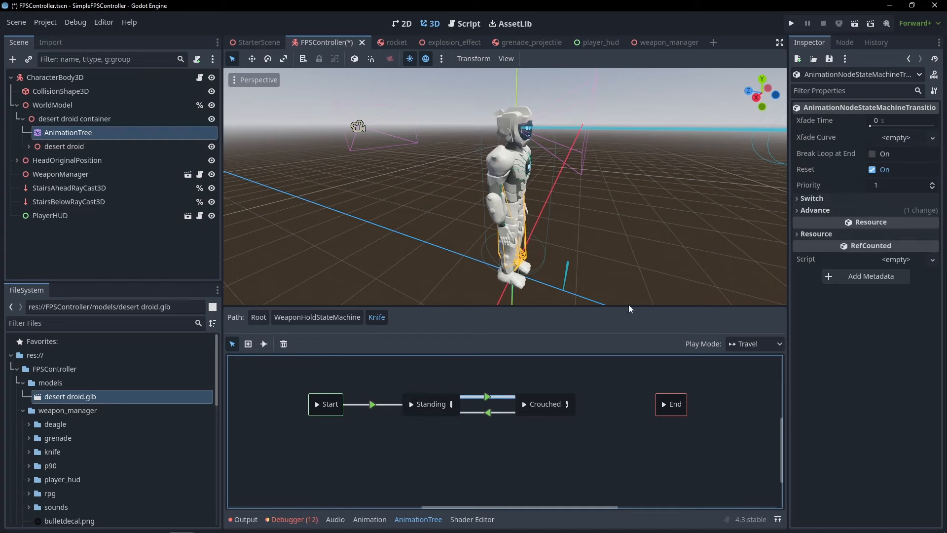
{"action": "left_click", "coordinate": [867, 128]}
{"action": "type", "text": "0.25"}
{"action": "key", "text": "Tab"}
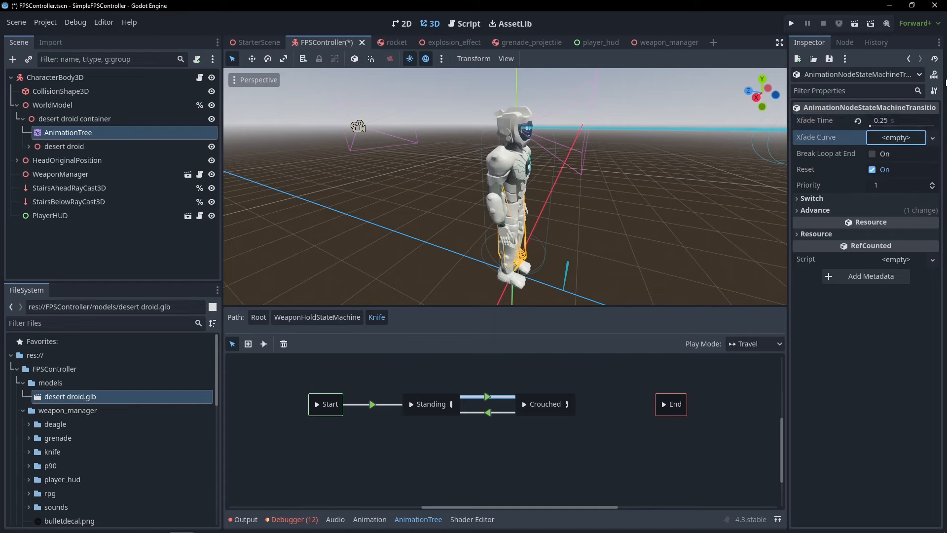
{"action": "left_click", "coordinate": [486, 412]}
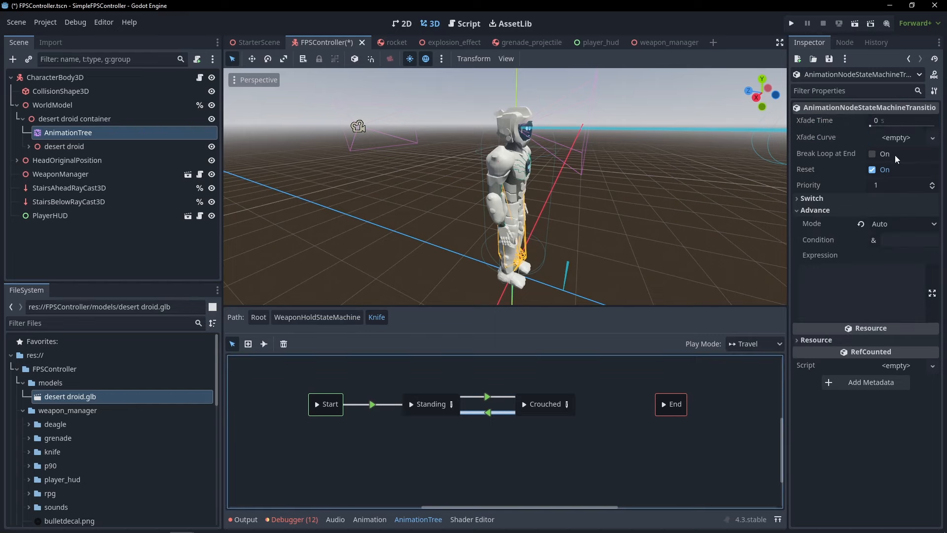
{"action": "left_click", "coordinate": [883, 122]}
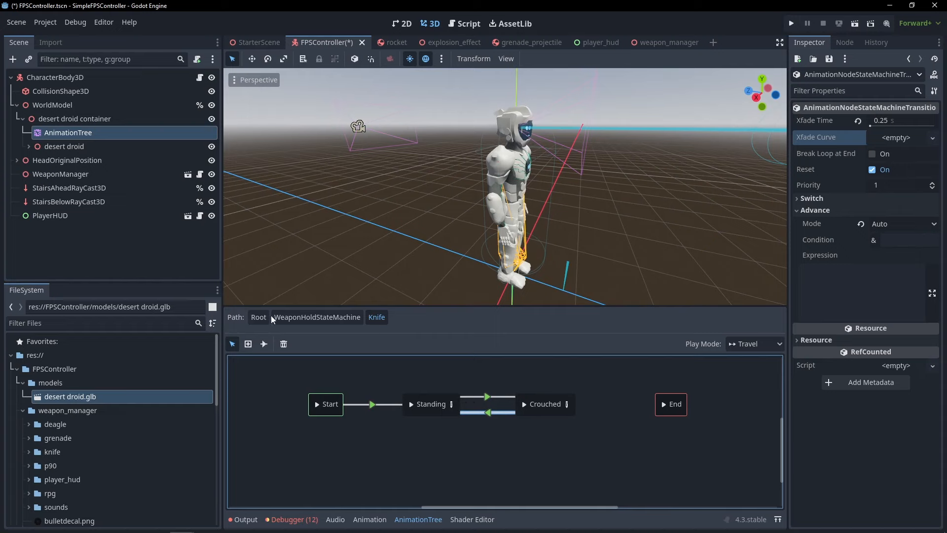
Open the root's movement AnimationNodeStateMachine and examine the crossfade settings of the transitions between MidJump and the run and walk blend spaces.
{"action": "left_click", "coordinate": [258, 317]}
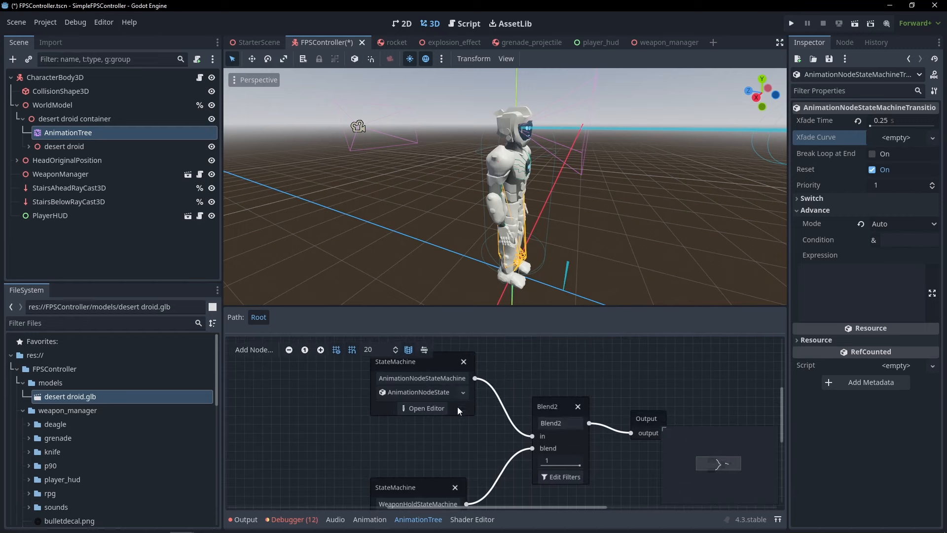
{"action": "left_click", "coordinate": [423, 408]}
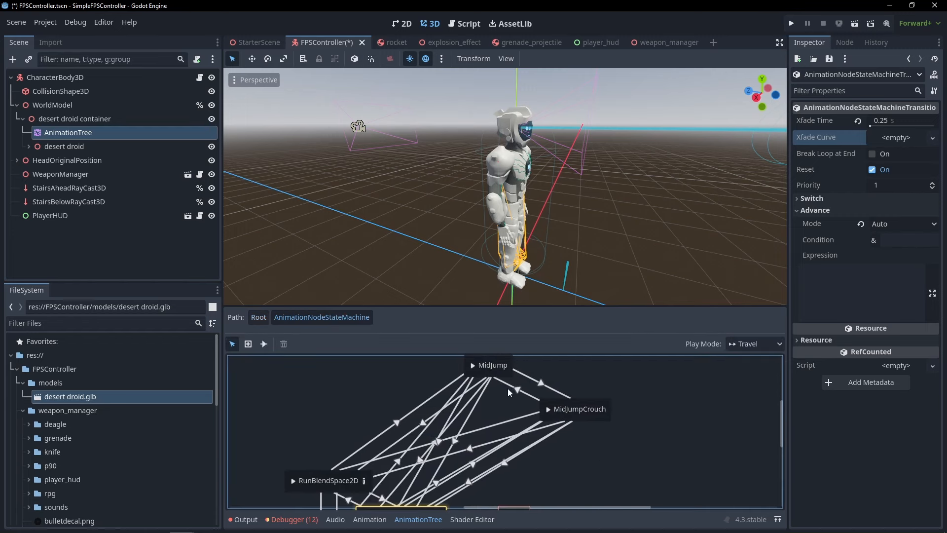
{"action": "left_click", "coordinate": [511, 390]}
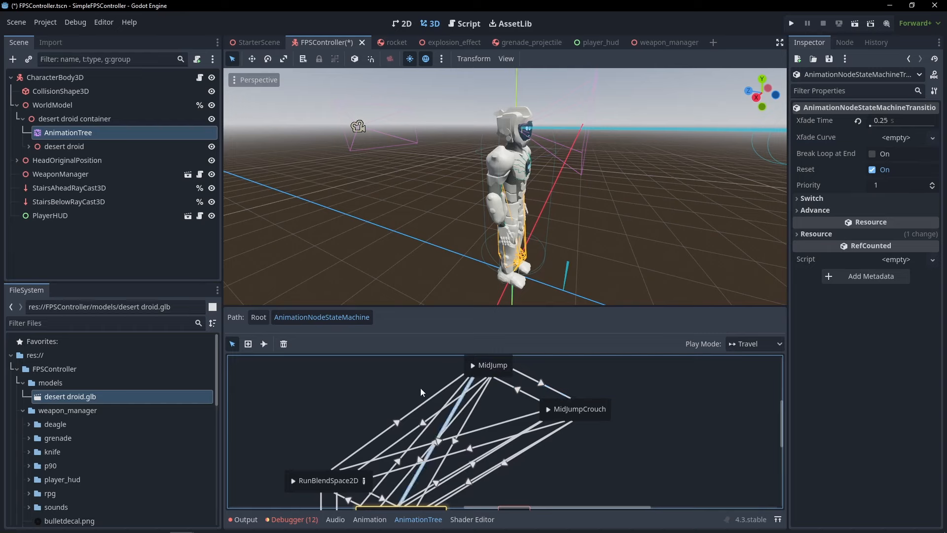
{"action": "left_click", "coordinate": [432, 407]}
{"action": "left_click", "coordinate": [434, 408]}
{"action": "left_click", "coordinate": [465, 429]}
{"action": "left_click", "coordinate": [448, 422]}
{"action": "left_click", "coordinate": [436, 418]}
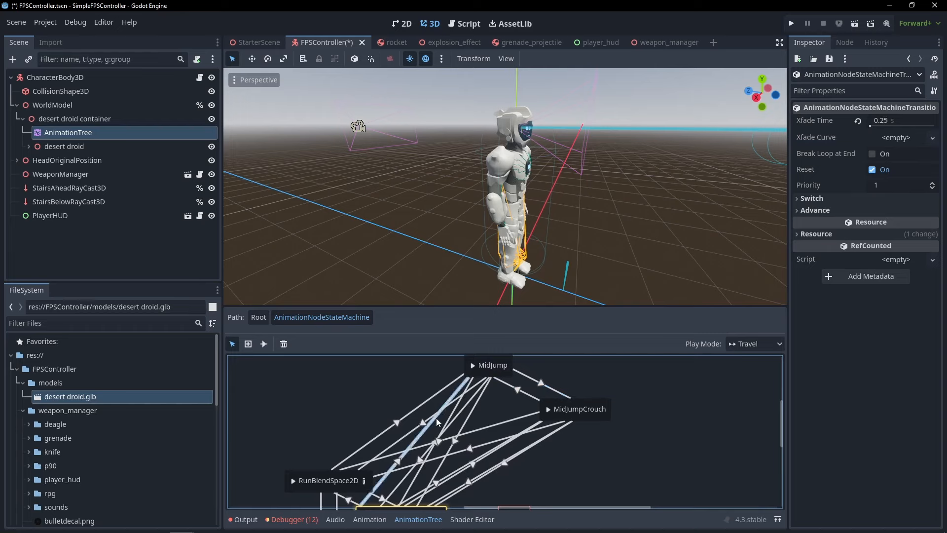
{"action": "left_click", "coordinate": [430, 417]}
{"action": "left_click", "coordinate": [453, 423]}
{"action": "left_click", "coordinate": [453, 424]}
{"action": "left_click", "coordinate": [454, 426]}
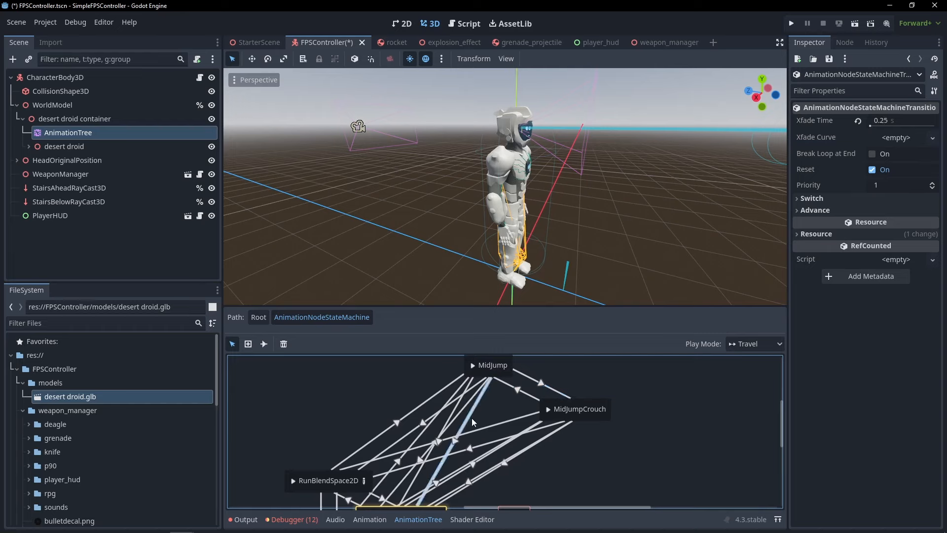
{"action": "left_click", "coordinate": [454, 427]}
{"action": "left_click", "coordinate": [454, 426]}
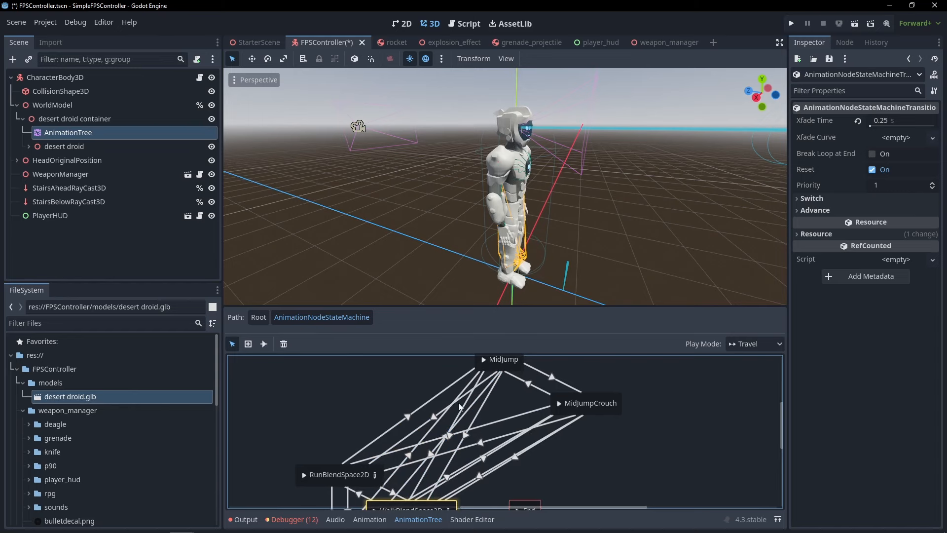
{"action": "left_click", "coordinate": [523, 370]}
{"action": "left_click", "coordinate": [447, 409]}
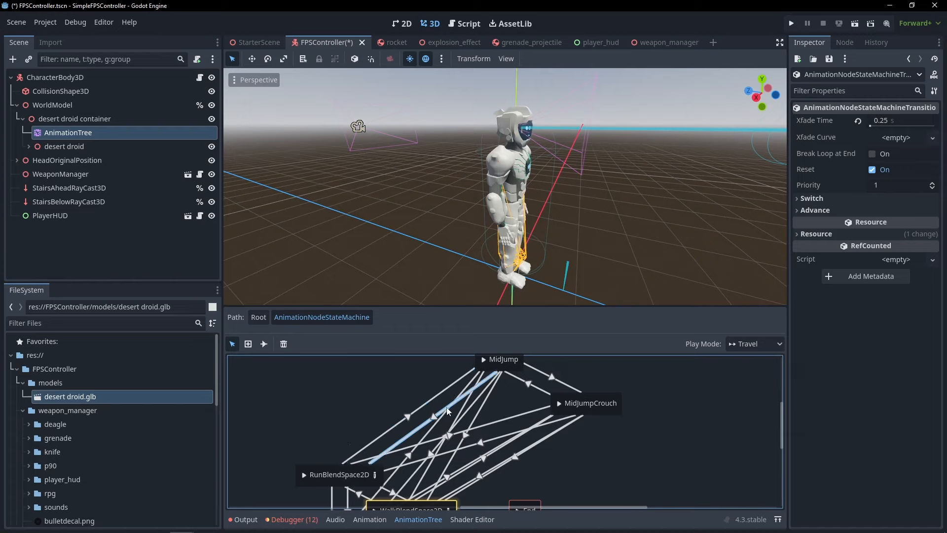
{"action": "left_click", "coordinate": [476, 417]}
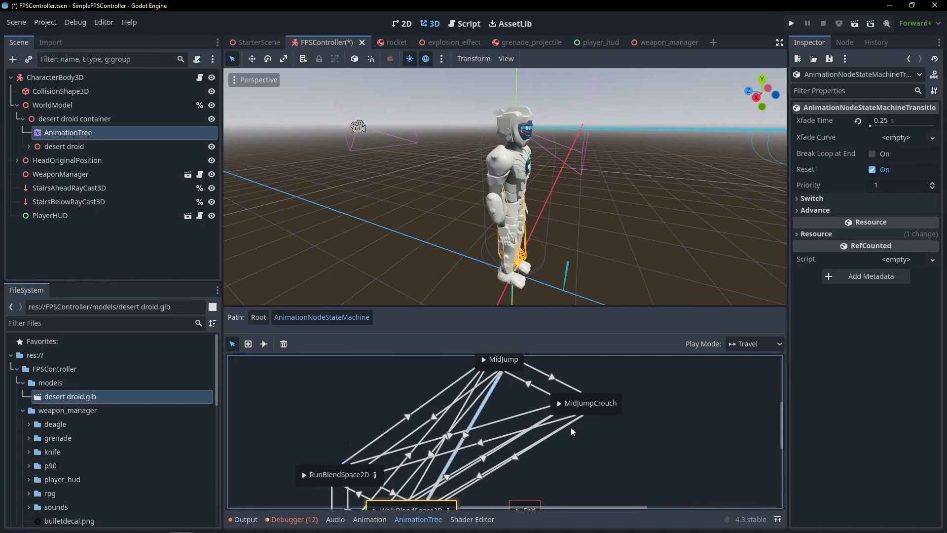
Look over the rest of the movement state graph and read the description of the Xfade Time property.
{"action": "scroll", "coordinate": [618, 413], "scroll_direction": "down", "scroll_amount": 5}
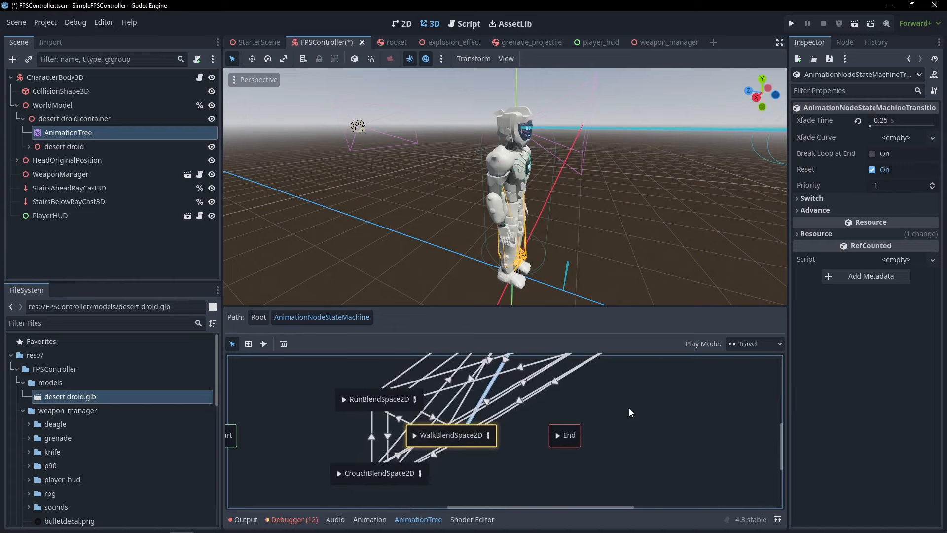
{"action": "scroll", "coordinate": [567, 410], "scroll_direction": "up", "scroll_amount": 1}
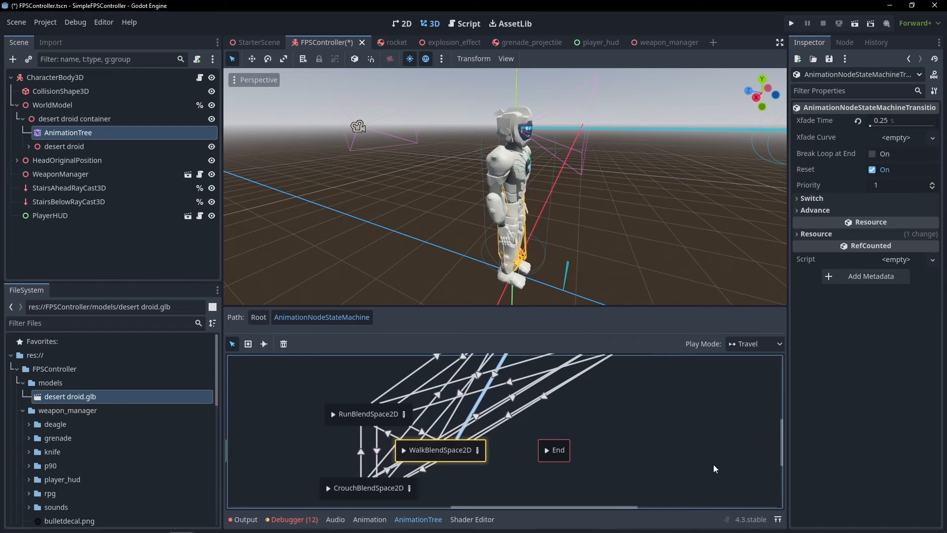
{"action": "scroll", "coordinate": [713, 463], "scroll_direction": "up", "scroll_amount": 1}
{"action": "scroll", "coordinate": [720, 396], "scroll_direction": "down", "scroll_amount": 2}
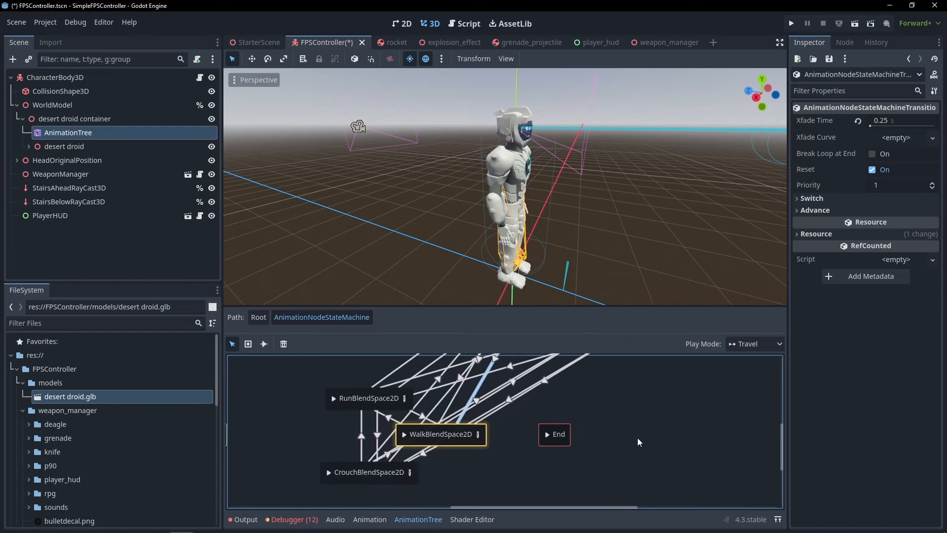
{"action": "scroll", "coordinate": [637, 436], "scroll_direction": "up", "scroll_amount": 1}
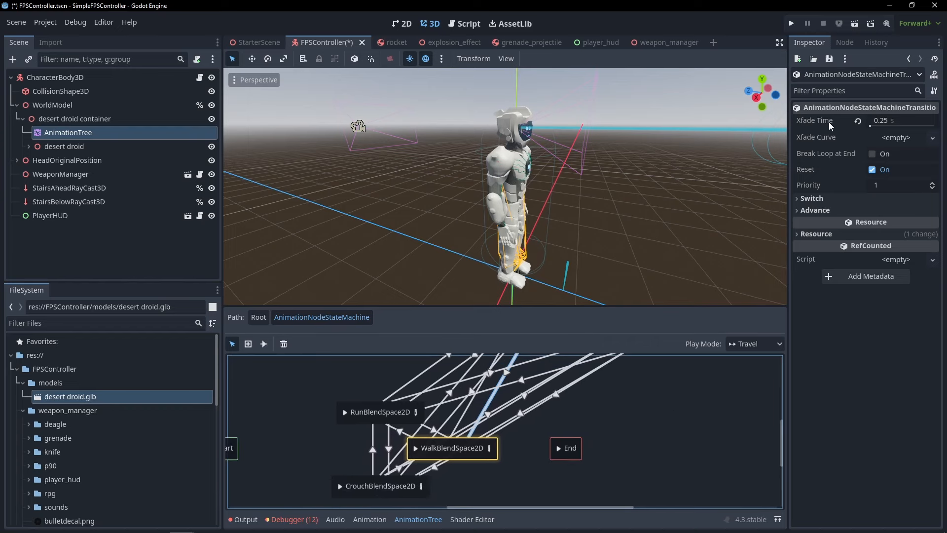
{"action": "mouse_move", "coordinate": [830, 127]}
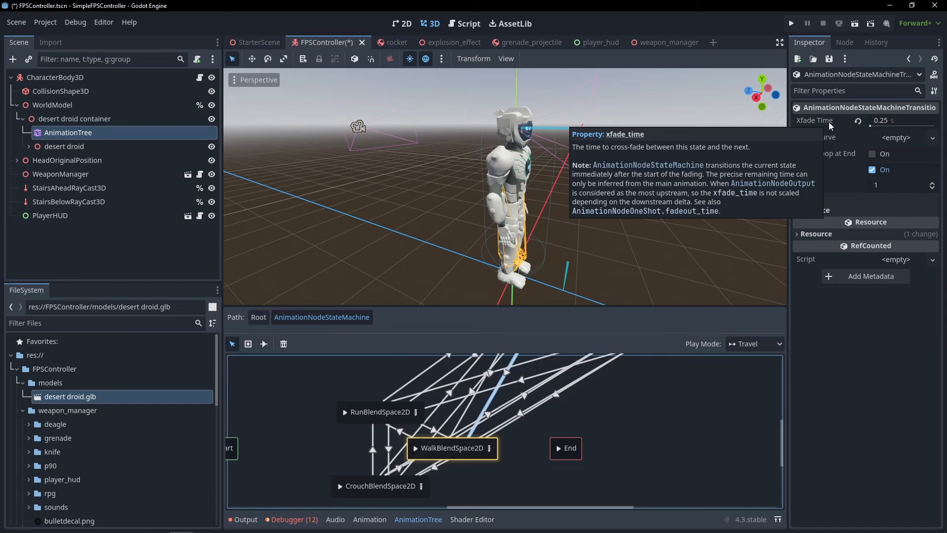
{"action": "scroll", "coordinate": [650, 445], "scroll_direction": "up", "scroll_amount": 2}
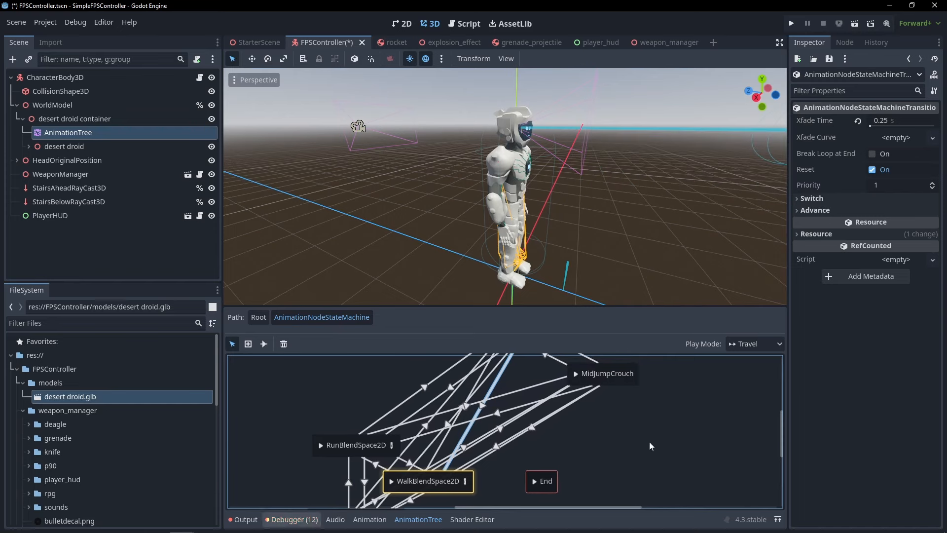
Return to the Knife machine inside WeaponHoldStateMachine and examine the settings of both transitions between Standing and Crouched.
{"action": "scroll", "coordinate": [650, 445], "scroll_direction": "up", "scroll_amount": 2}
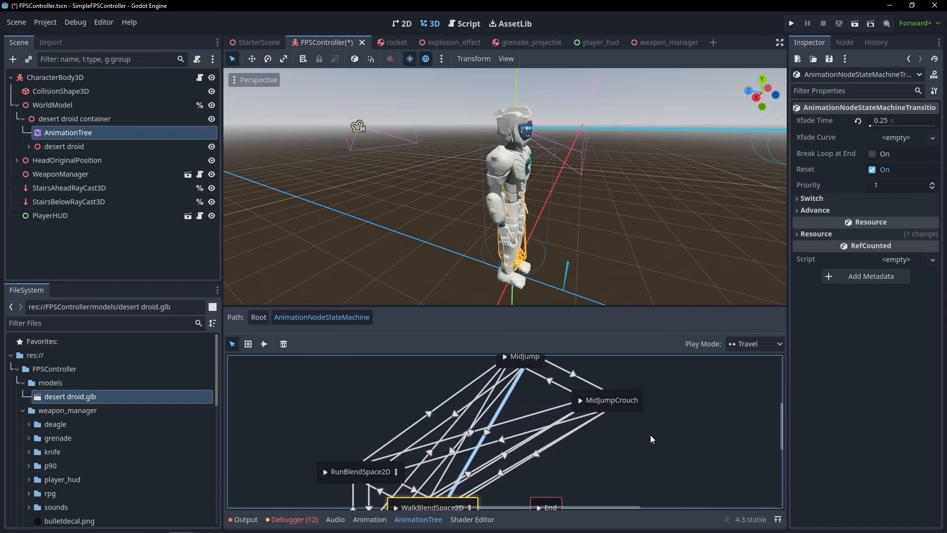
{"action": "left_click", "coordinate": [258, 319]}
{"action": "scroll", "coordinate": [464, 449], "scroll_direction": "down", "scroll_amount": 2}
{"action": "left_click", "coordinate": [418, 502]}
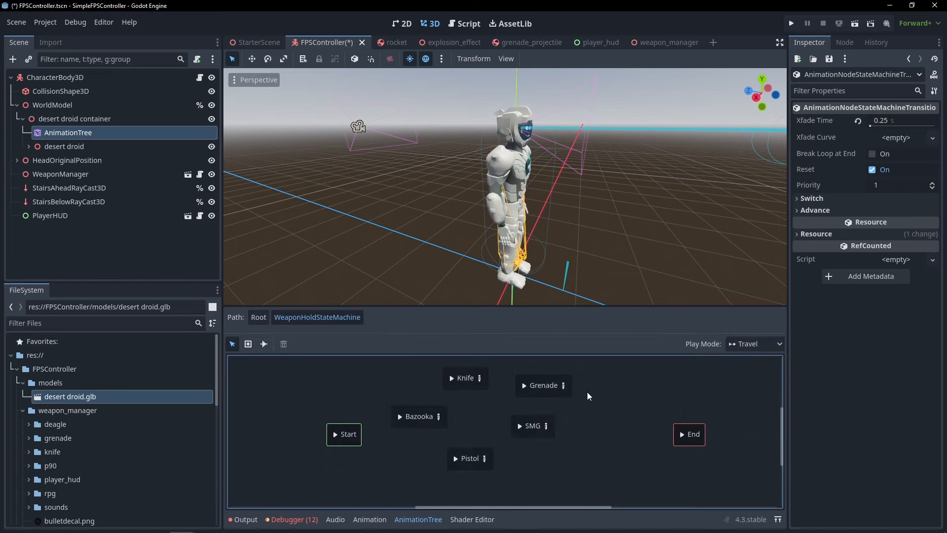
{"action": "scroll", "coordinate": [493, 390], "scroll_direction": "up", "scroll_amount": 1}
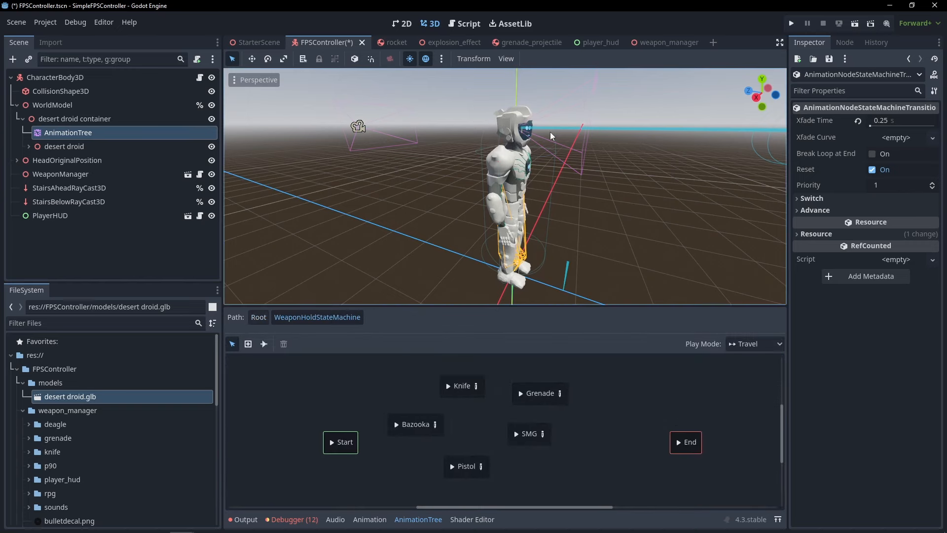
{"action": "middle_click_drag", "start_coordinate": [550, 132], "coordinate": [511, 128]}
{"action": "left_click", "coordinate": [495, 404]}
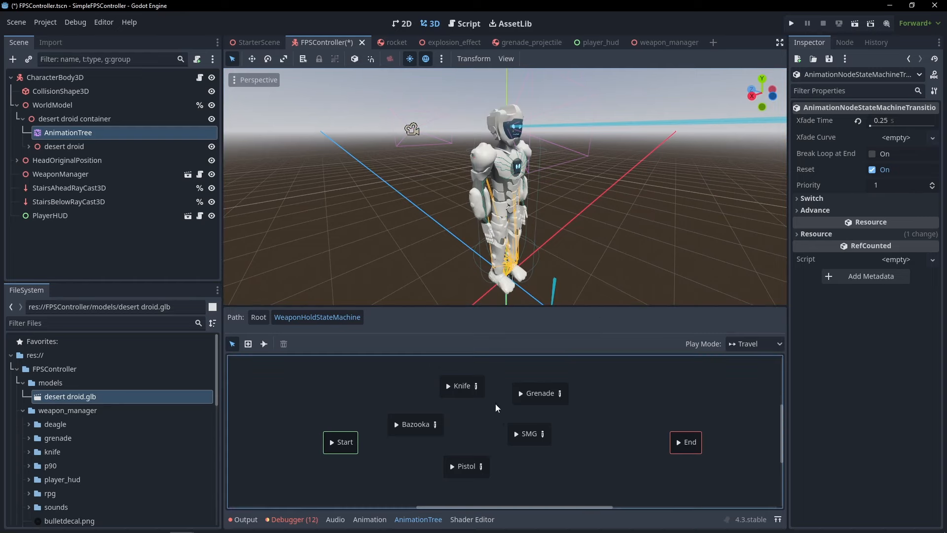
{"action": "left_click", "coordinate": [477, 386]}
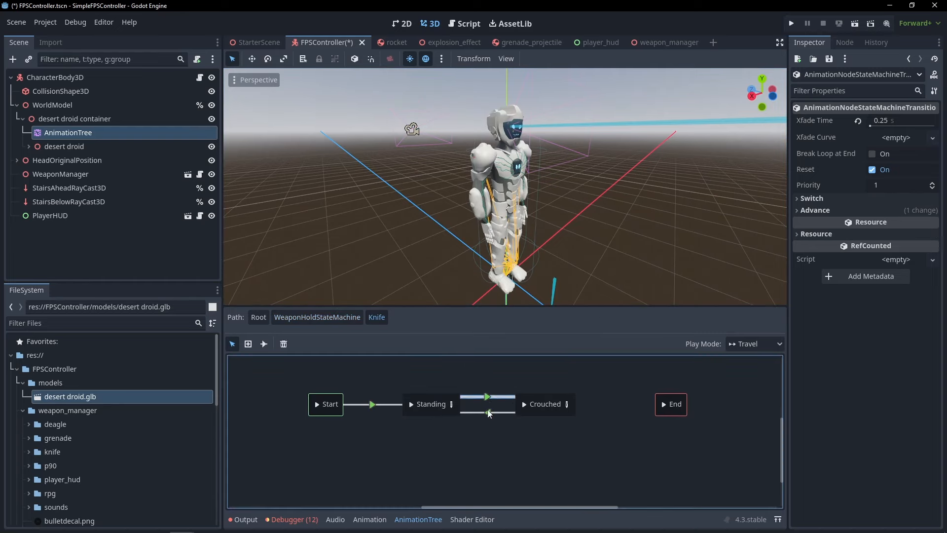
{"action": "left_click", "coordinate": [491, 413]}
{"action": "left_click", "coordinate": [491, 396]}
{"action": "left_click", "coordinate": [490, 413]}
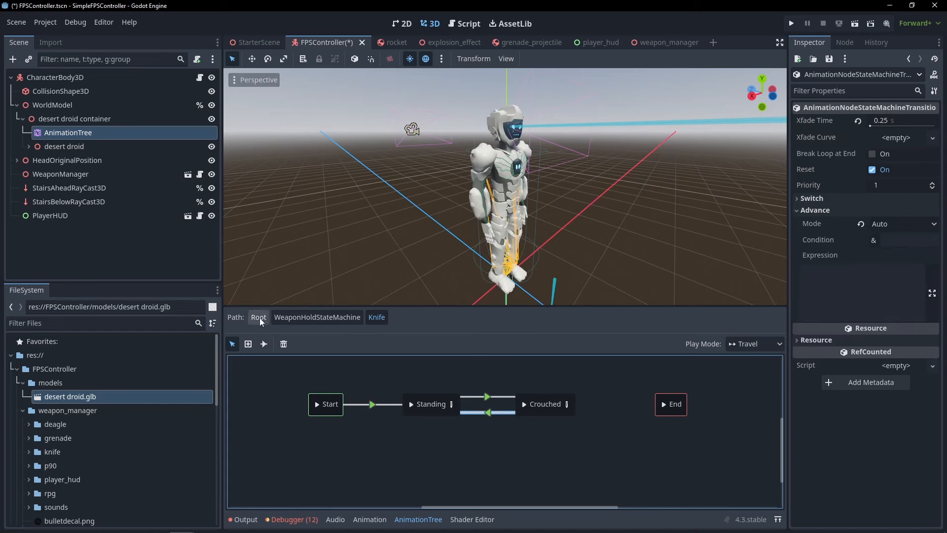
{"action": "mouse_move", "coordinate": [810, 120]}
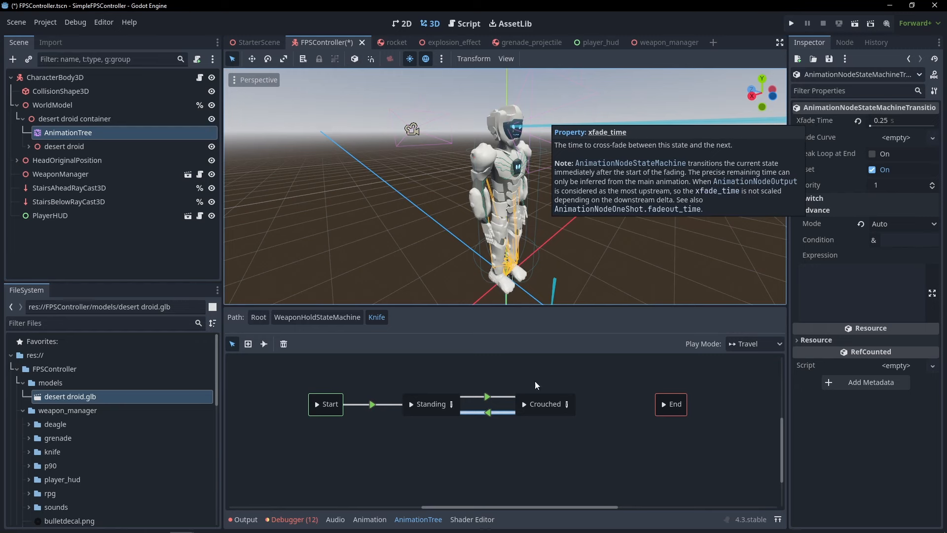
Open the root's movement AnimationNodeStateMachine and inspect the transitions linking RunBlendSpace2D, MidJump and MidJumpCrouch for comparison.
{"action": "left_click", "coordinate": [253, 321]}
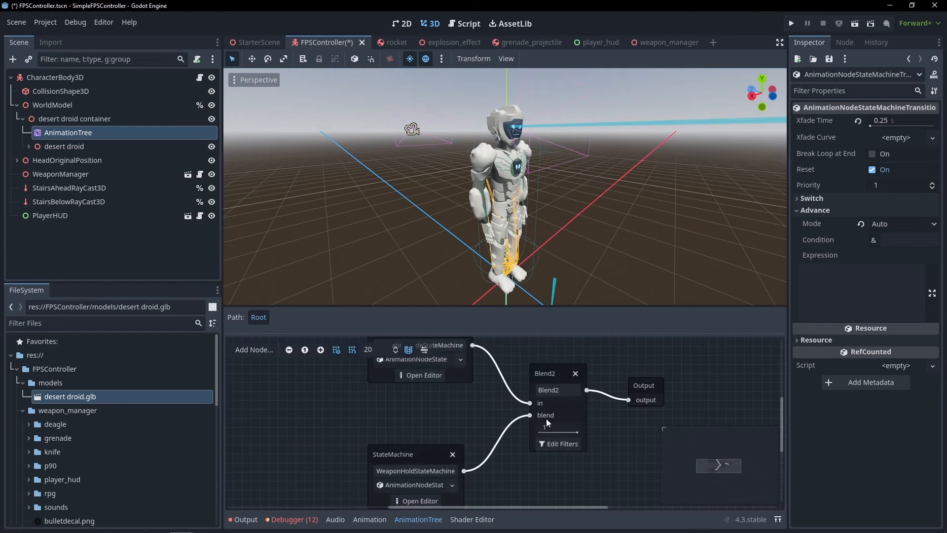
{"action": "left_click", "coordinate": [444, 395]}
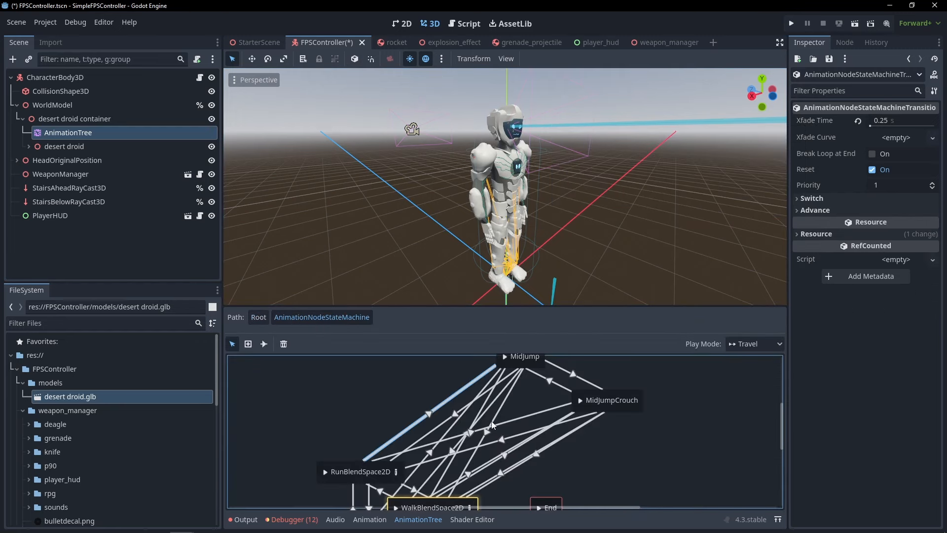
{"action": "left_click", "coordinate": [537, 454]}
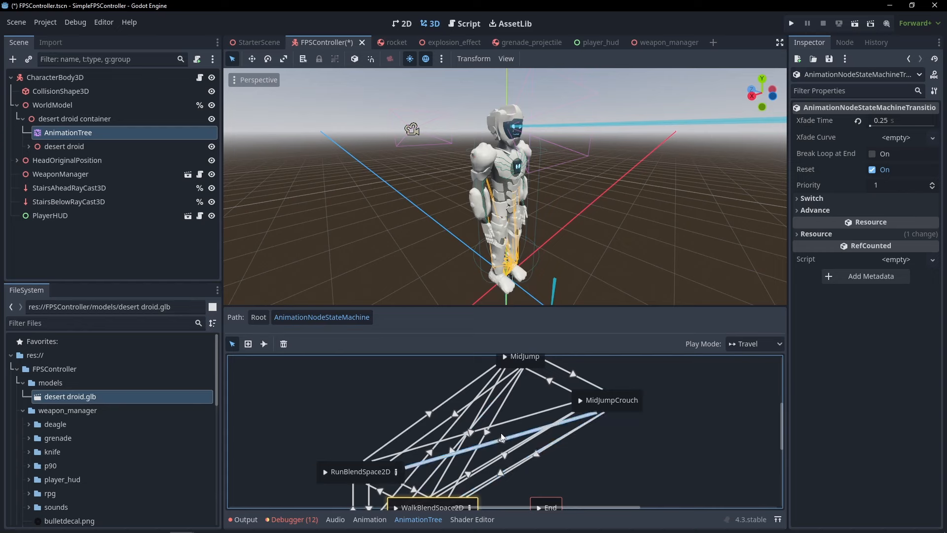
{"action": "left_click", "coordinate": [502, 453]}
{"action": "left_click", "coordinate": [448, 420]}
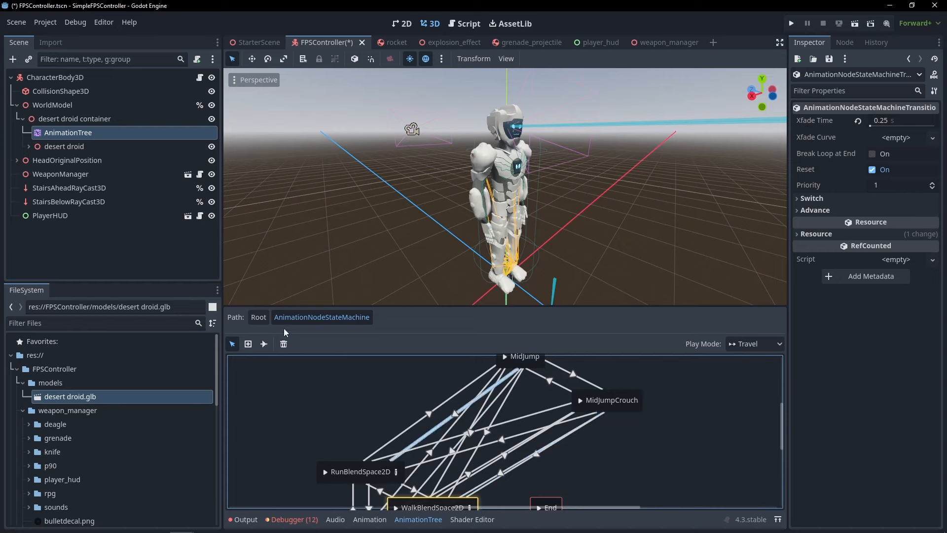
Go back through WeaponHoldStateMachine to the Knife machine and check its transitions between Standing and Crouched.
{"action": "left_click", "coordinate": [258, 316]}
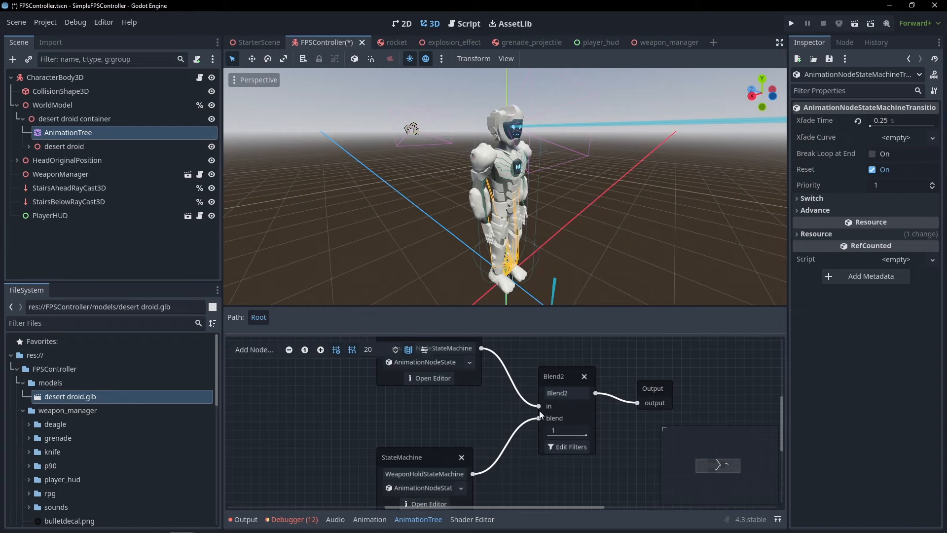
{"action": "left_click", "coordinate": [427, 503]}
{"action": "left_click", "coordinate": [475, 386]}
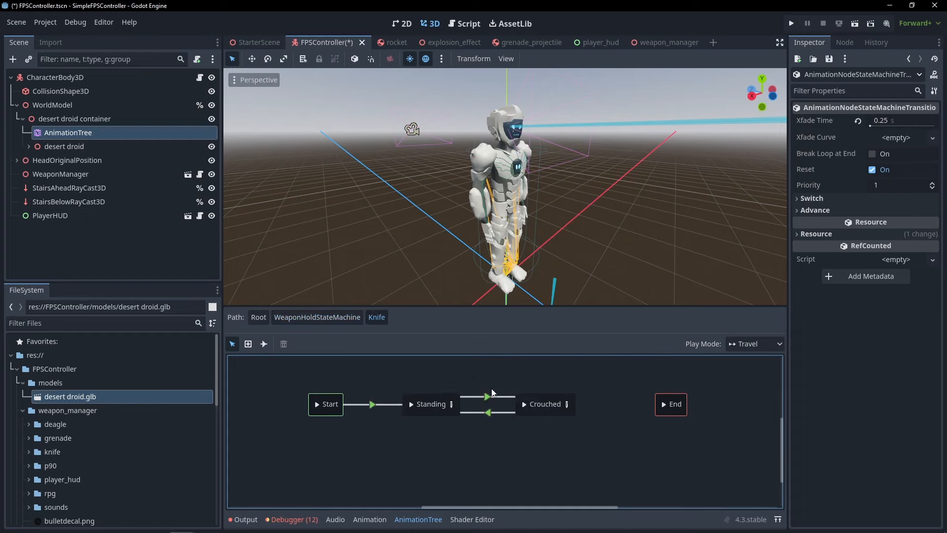
{"action": "left_click", "coordinate": [492, 396]}
{"action": "left_click", "coordinate": [488, 412]}
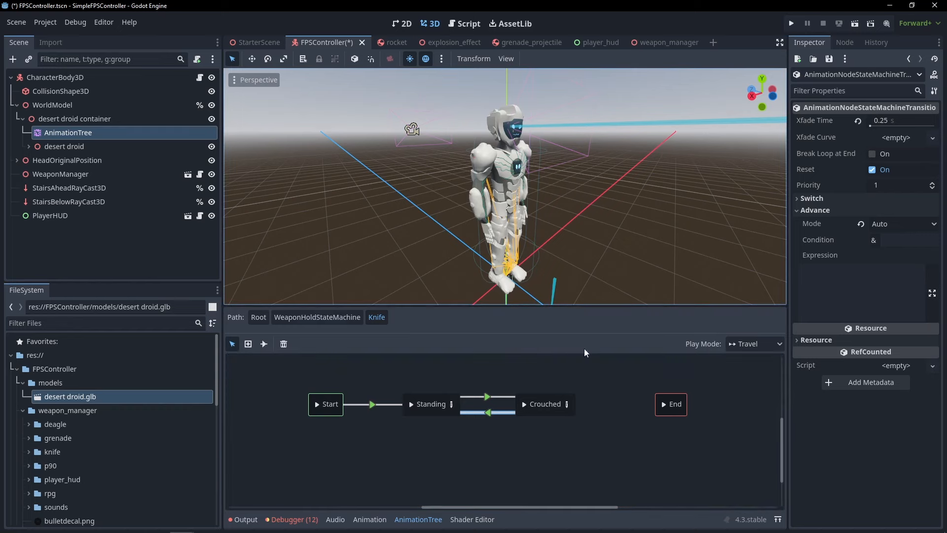
Expand the Advance settings of the Standing-to-Crouched transition and review how it links the two states.
{"action": "left_click", "coordinate": [493, 396]}
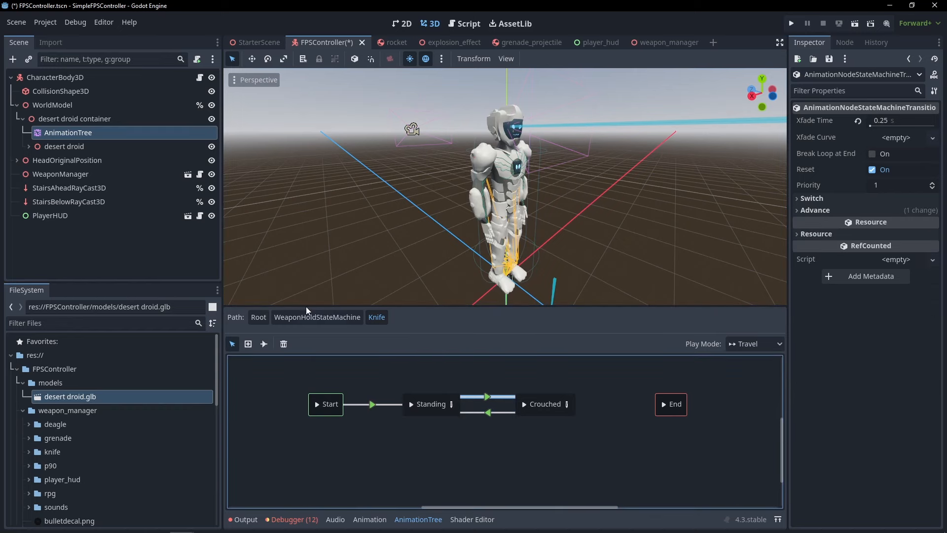
{"action": "left_click", "coordinate": [832, 209]}
{"action": "left_click", "coordinate": [836, 286]}
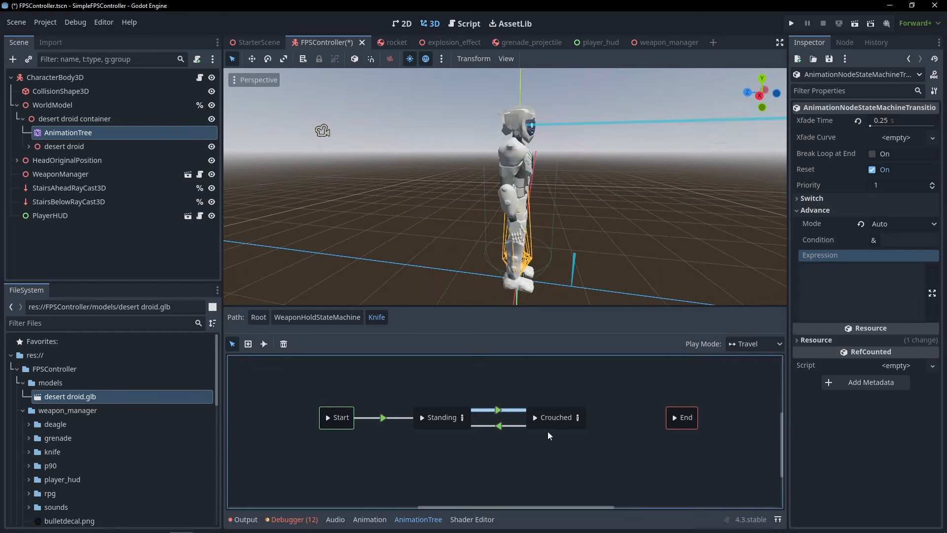
{"action": "left_click", "coordinate": [462, 395]}
{"action": "left_click", "coordinate": [451, 408]}
{"action": "left_click", "coordinate": [540, 411]}
{"action": "left_click", "coordinate": [498, 426]}
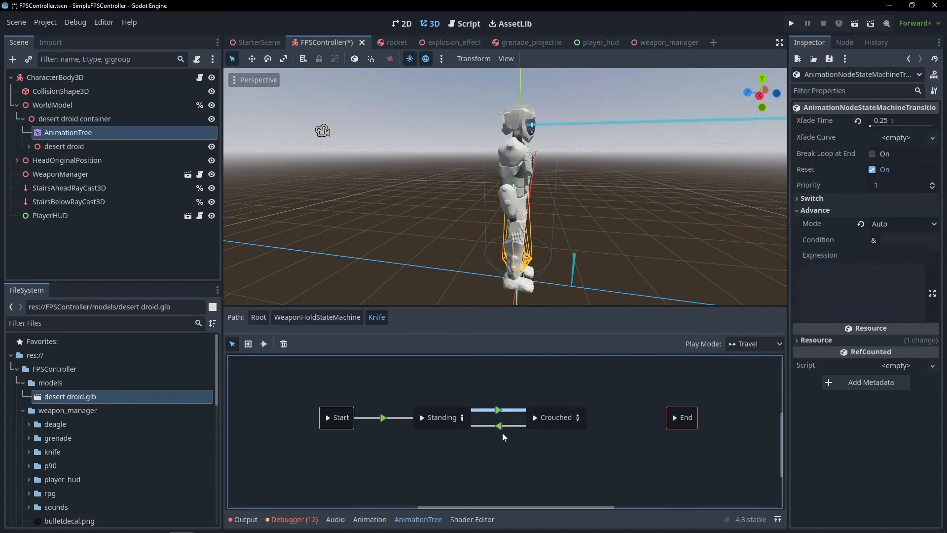
Examine the empty Condition and Expression properties in the Standing-to-Crouched transition's Advance settings.
{"action": "left_click", "coordinate": [910, 260]}
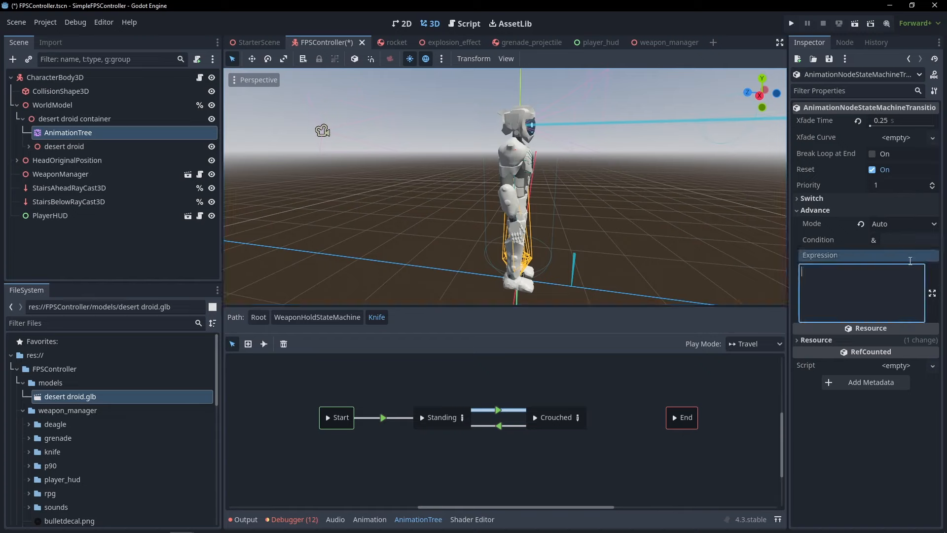
{"action": "left_click", "coordinate": [914, 239]}
{"action": "left_click", "coordinate": [880, 267]}
{"action": "left_click", "coordinate": [904, 242]}
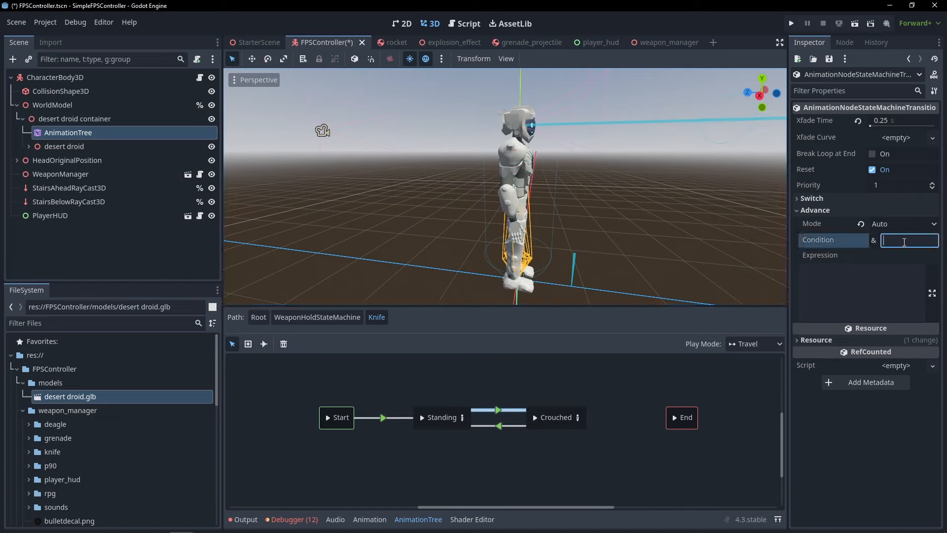
{"action": "left_click", "coordinate": [887, 286]}
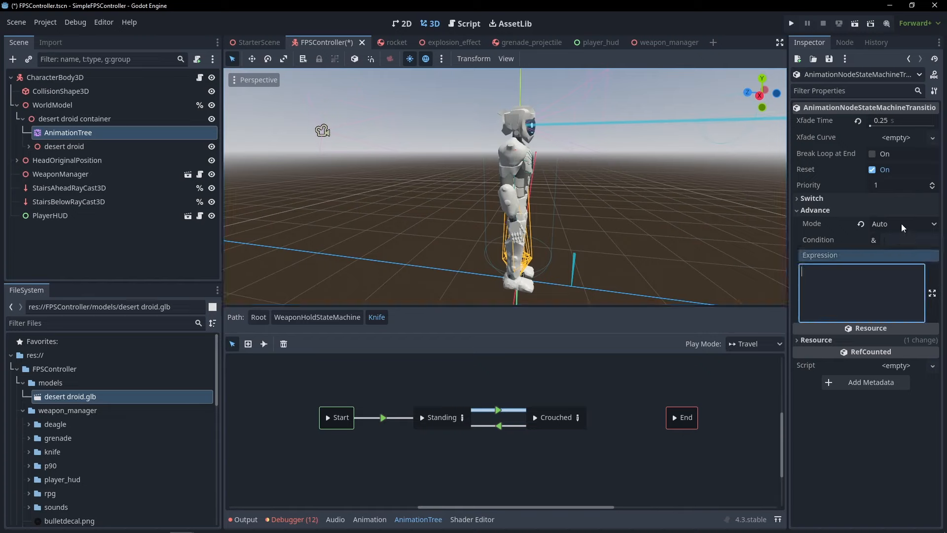
{"action": "left_click", "coordinate": [902, 237]}
{"action": "left_click", "coordinate": [855, 289]}
{"action": "left_click", "coordinate": [892, 241]}
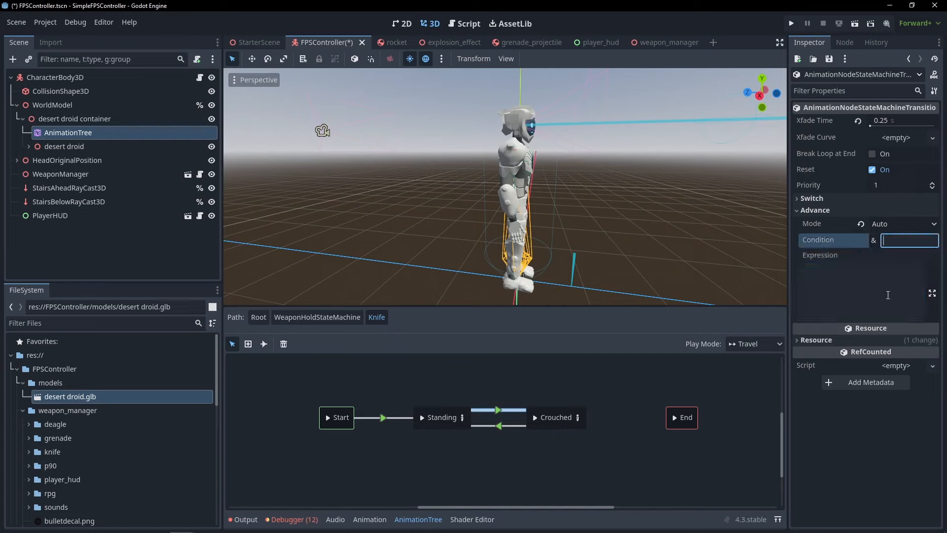
{"action": "left_click", "coordinate": [888, 293]}
{"action": "left_click", "coordinate": [893, 239]}
{"action": "left_click", "coordinate": [895, 265]}
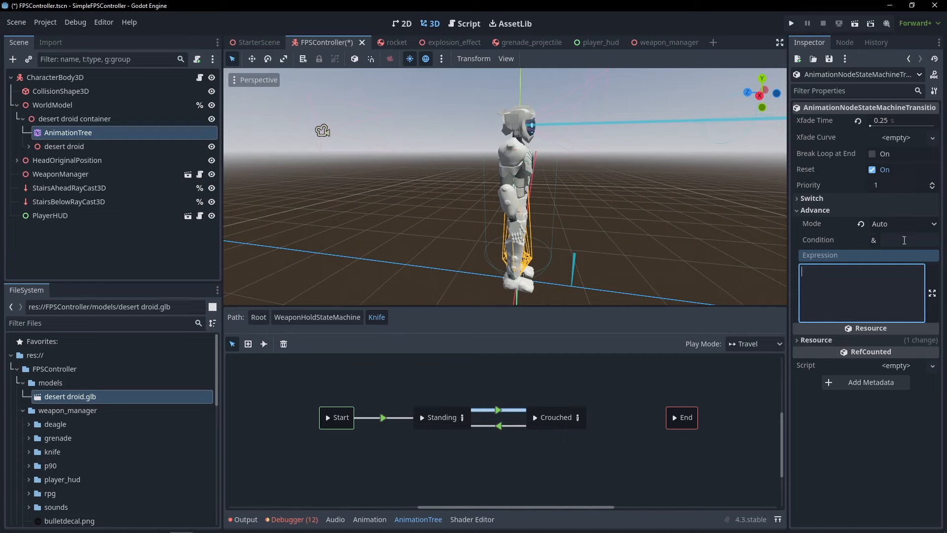
{"action": "left_click", "coordinate": [904, 240]}
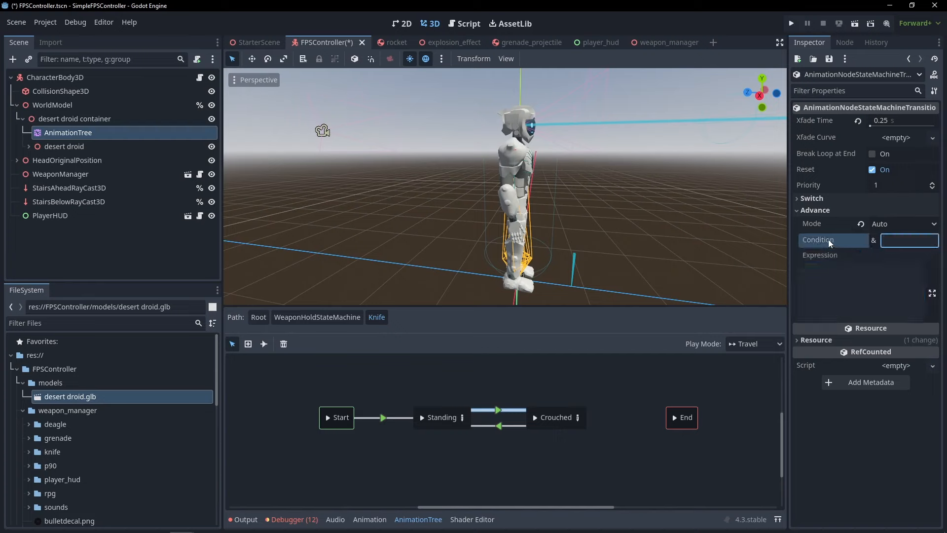
{"action": "mouse_move", "coordinate": [828, 239]}
{"action": "left_click", "coordinate": [603, 432]}
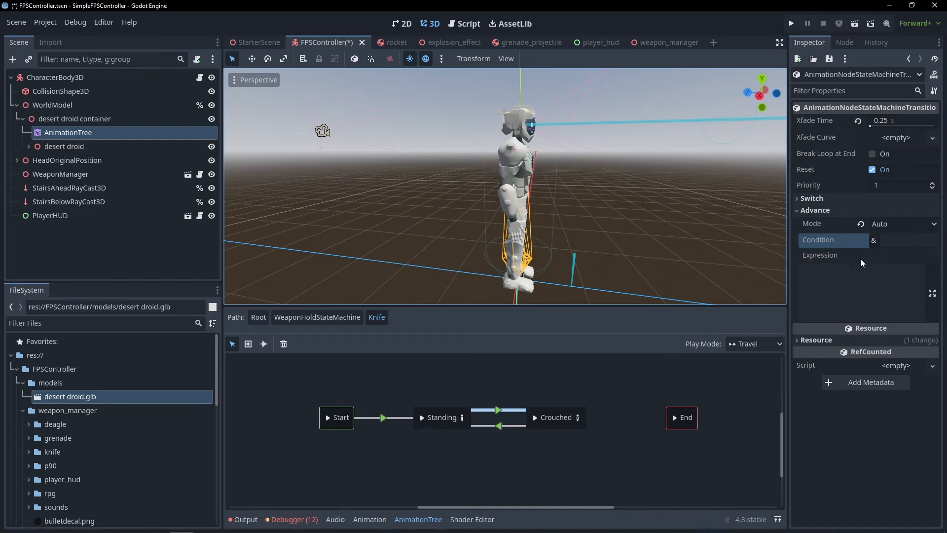
{"action": "mouse_move", "coordinate": [860, 259]}
Look over the weapon states in WeaponHoldStateMachine and reopen the Knife machine.
{"action": "left_click", "coordinate": [340, 317]}
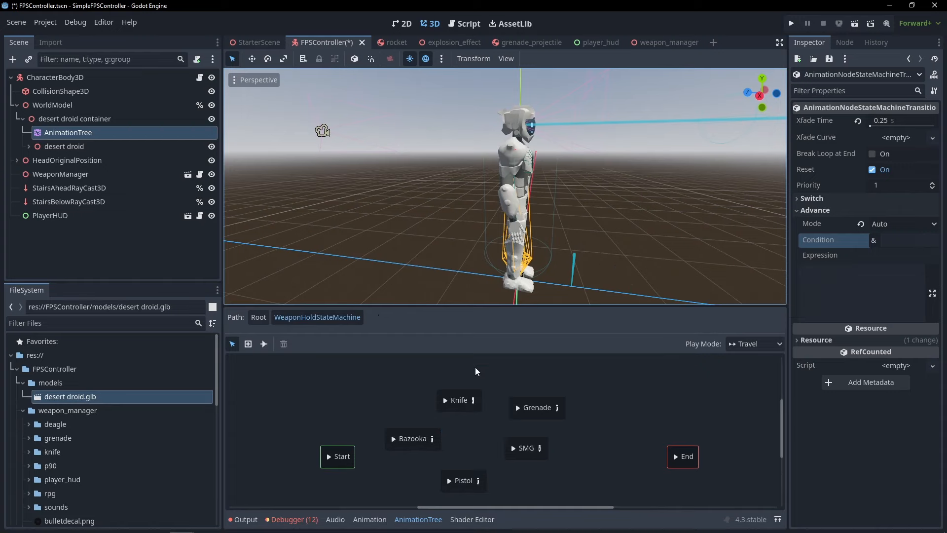
{"action": "left_click", "coordinate": [473, 400]}
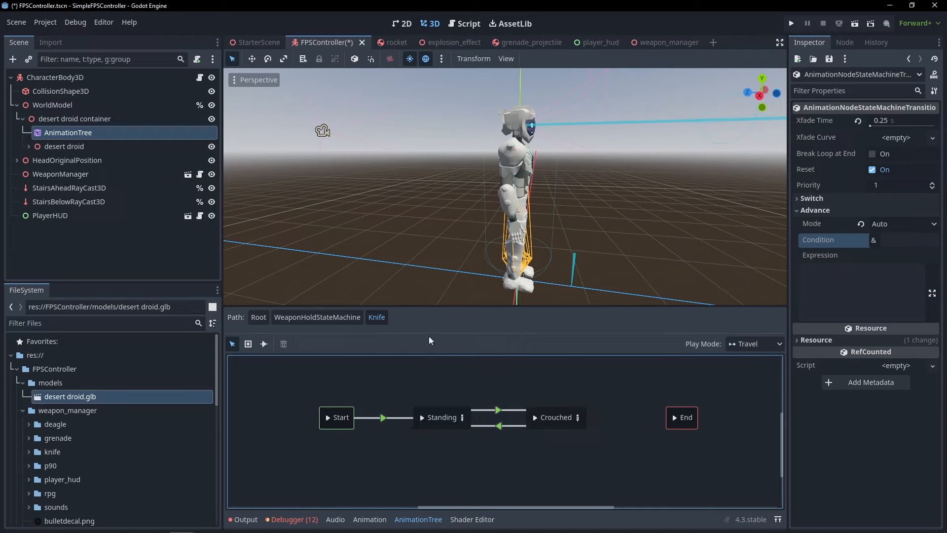
{"action": "left_click", "coordinate": [335, 320]}
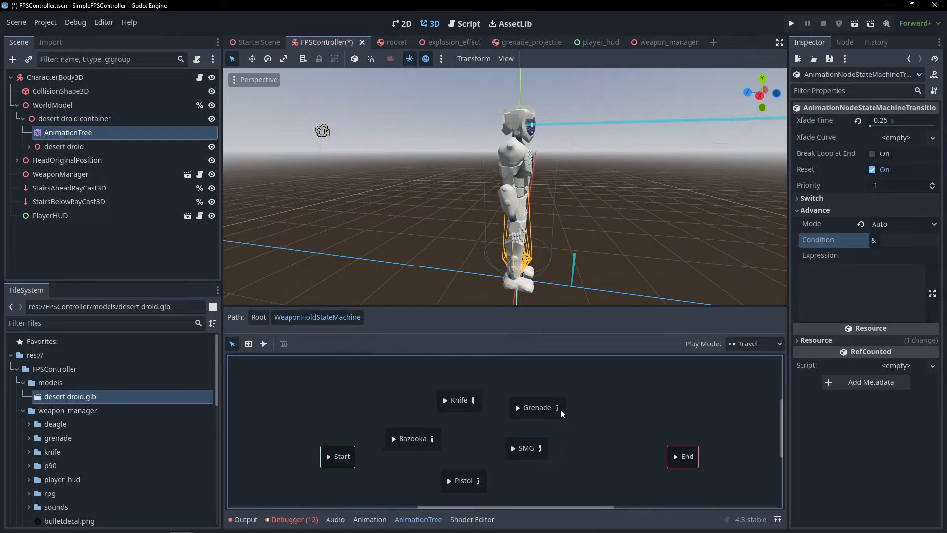
{"action": "left_click", "coordinate": [474, 399]}
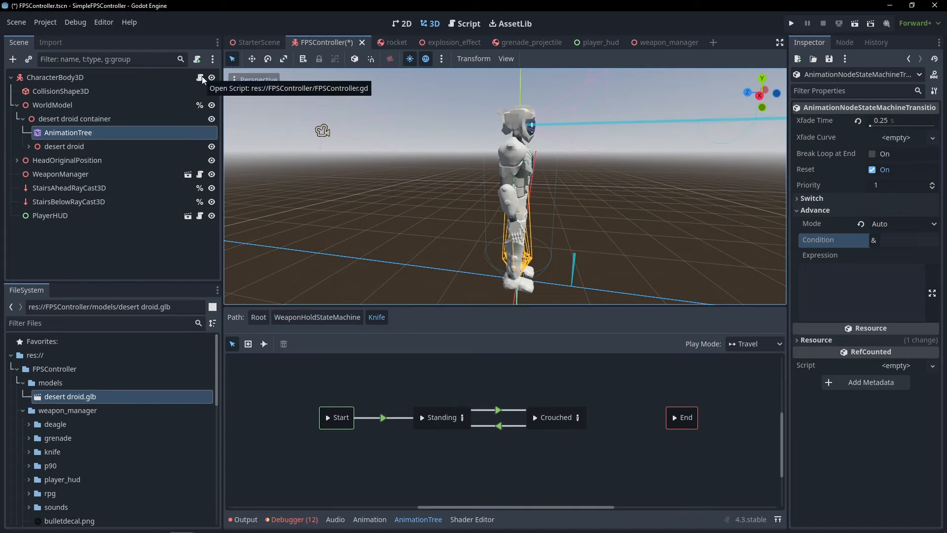
Set the advance condition of the Knife machine's Standing-to-Crouched transition to is_crouched.
{"action": "left_click", "coordinate": [883, 272]}
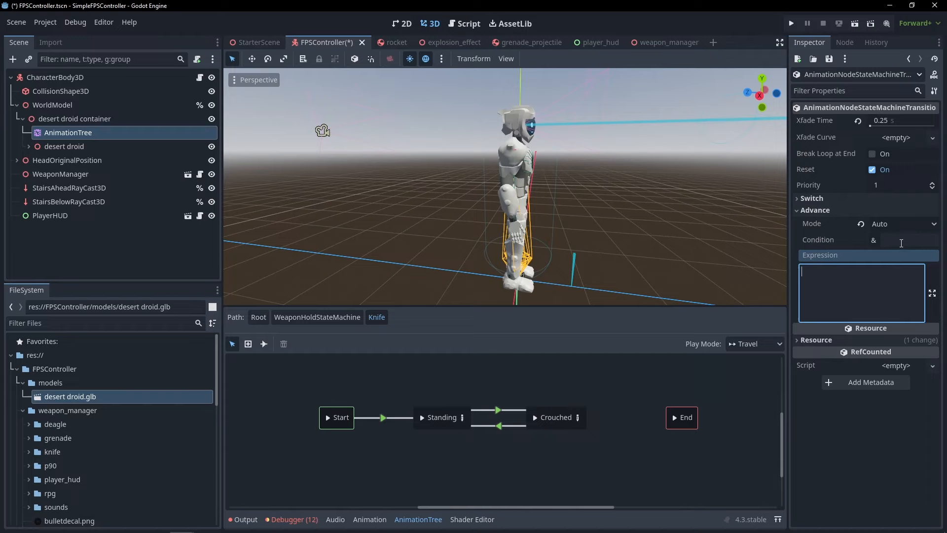
{"action": "left_click", "coordinate": [901, 243]}
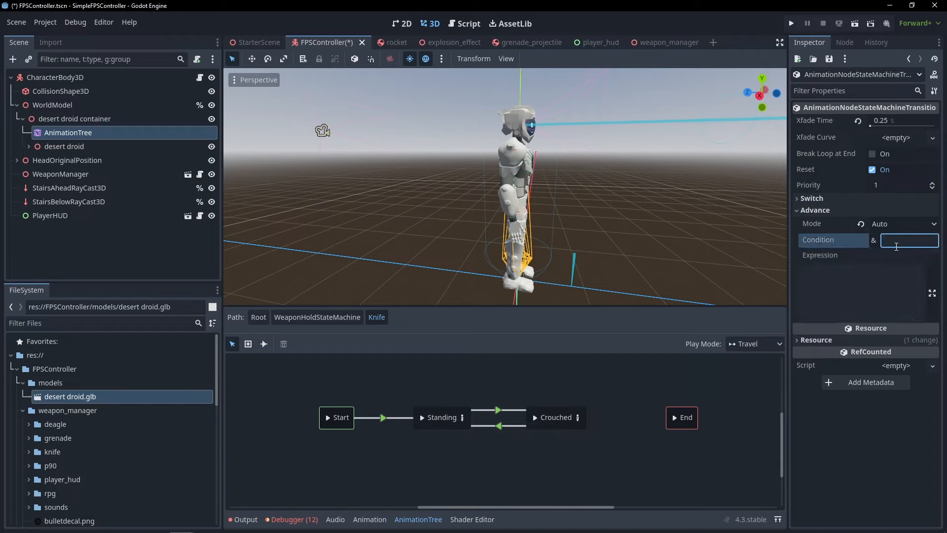
{"action": "type", "text": "is_crouc"}
{"action": "left_click", "coordinate": [502, 409]}
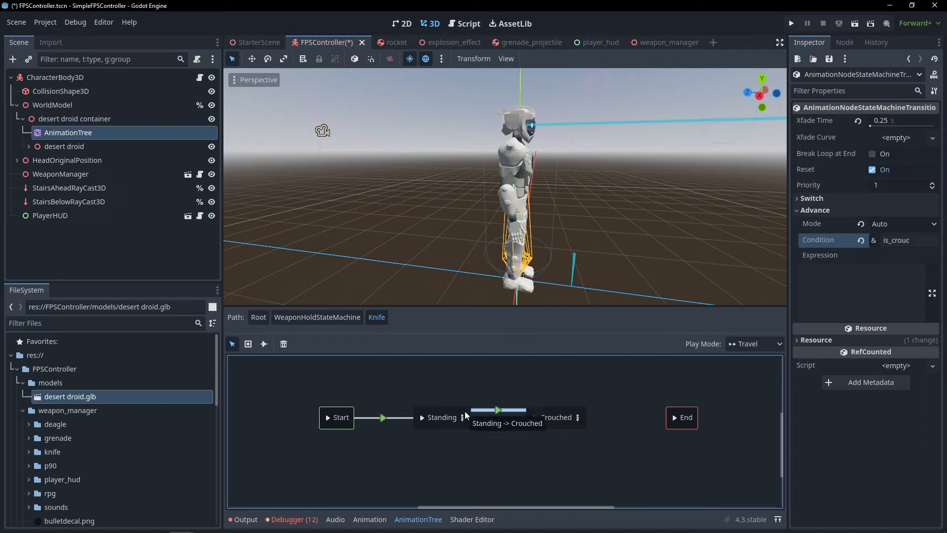
{"action": "left_click", "coordinate": [920, 240]}
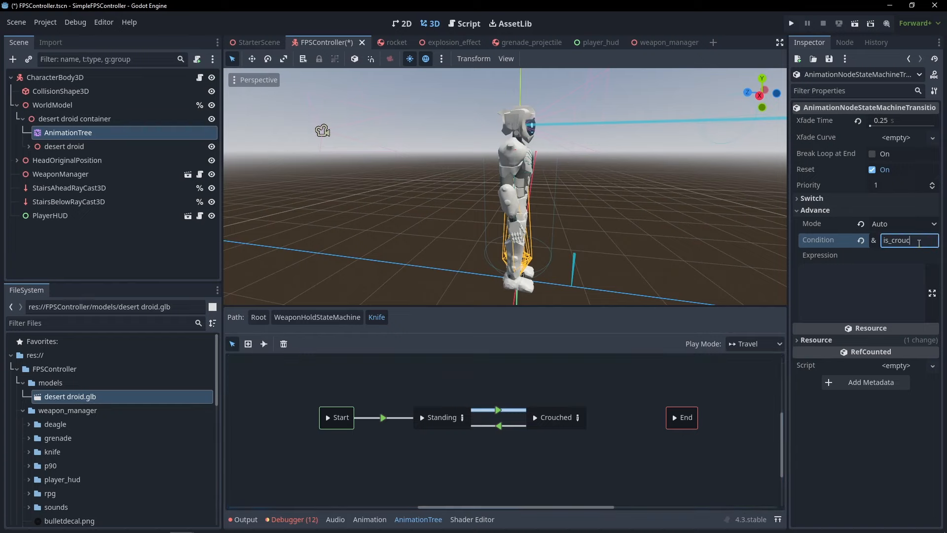
{"action": "type", "text": "hed"}
{"action": "left_click", "coordinate": [895, 294]}
{"action": "left_click", "coordinate": [936, 240]}
{"action": "left_click", "coordinate": [500, 412]}
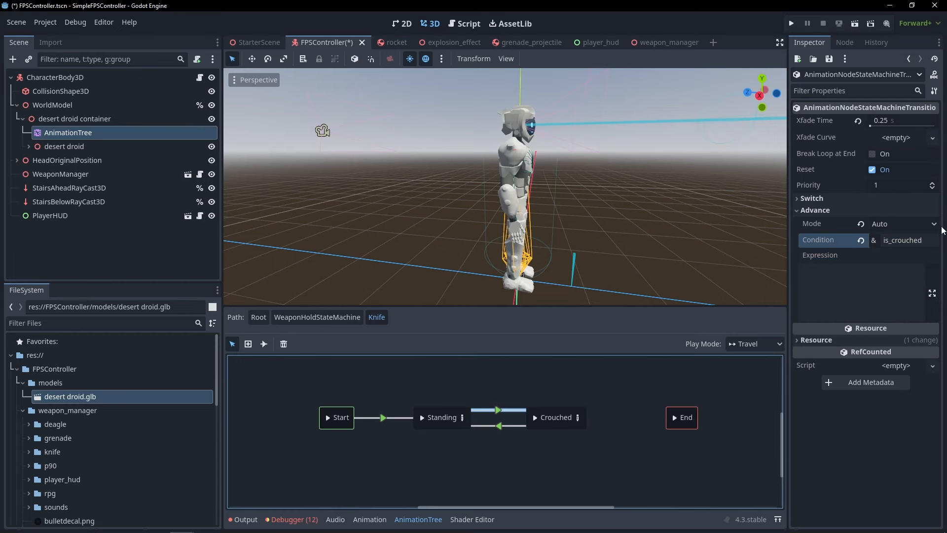
Select the AnimationTree node and examine the Knife conditions in its Weapon Hold State Machine parameters.
{"action": "left_click", "coordinate": [899, 241]}
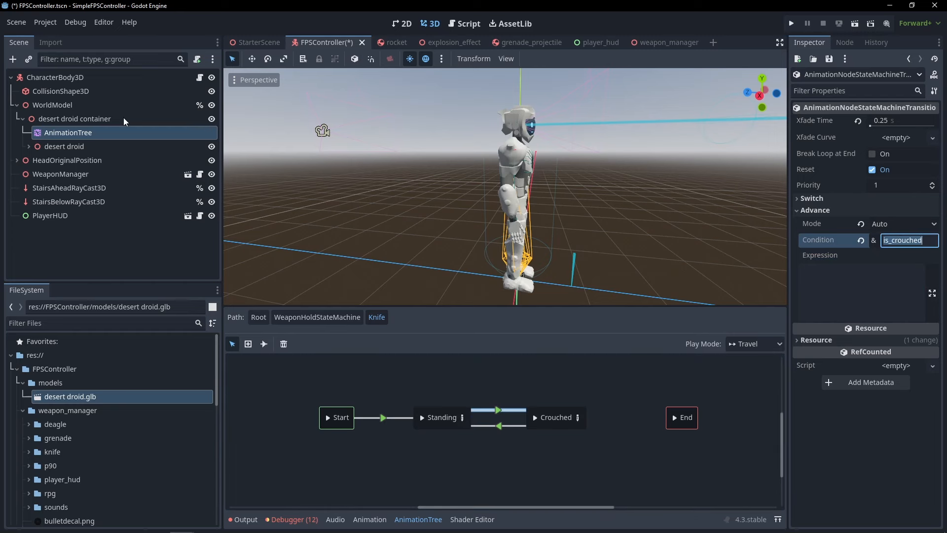
{"action": "left_click", "coordinate": [111, 109]}
{"action": "left_click", "coordinate": [104, 123]}
{"action": "left_click", "coordinate": [100, 132]}
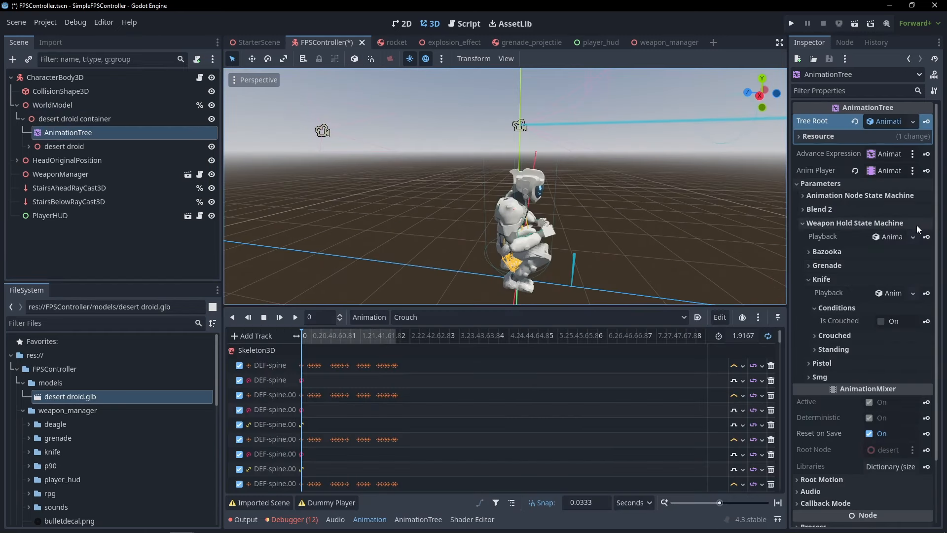
Copy the Knife is_crouched condition's property path and paste it over the blend_position path in the sprint branch's animation_tree.set call.
{"action": "right_click", "coordinate": [838, 318]}
{"action": "left_click", "coordinate": [863, 352]}
{"action": "left_click", "coordinate": [463, 24]}
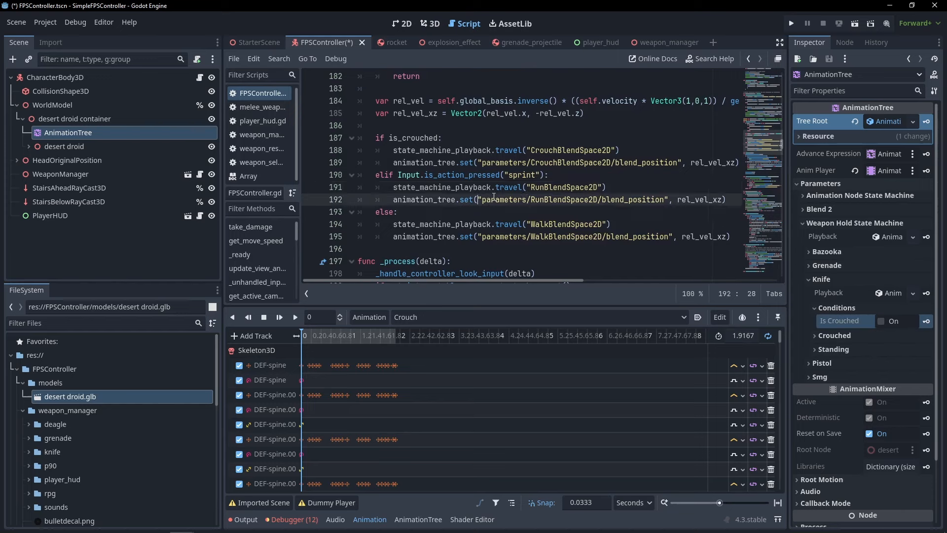
{"action": "left_click_drag", "start_coordinate": [477, 199], "coordinate": [669, 199]}
{"action": "key", "text": "ctrl+v"}
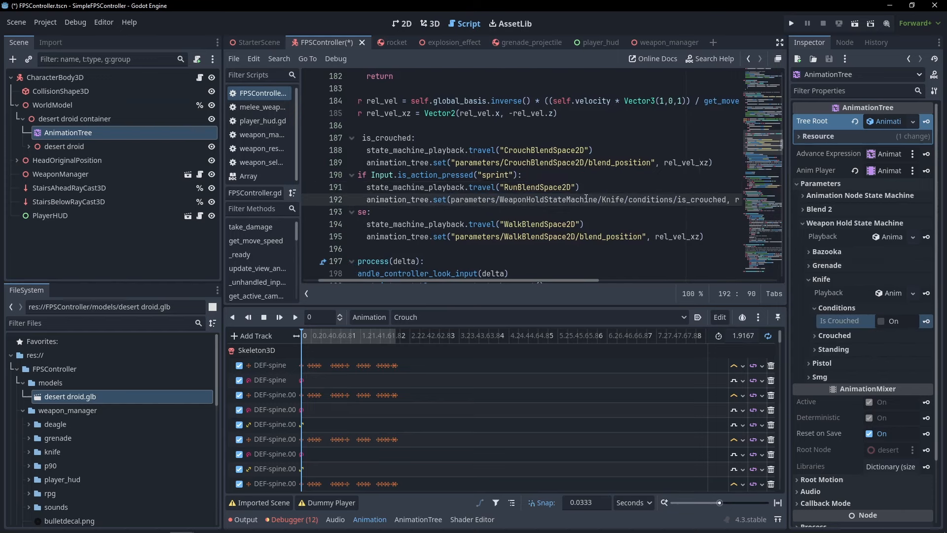
{"action": "key", "text": "ctrl+z"}
{"action": "left_click_drag", "start_coordinate": [456, 199], "coordinate": [638, 200]}
{"action": "key", "text": "ctrl+v"}
{"action": "left_click_drag", "start_coordinate": [456, 280], "coordinate": [524, 272]}
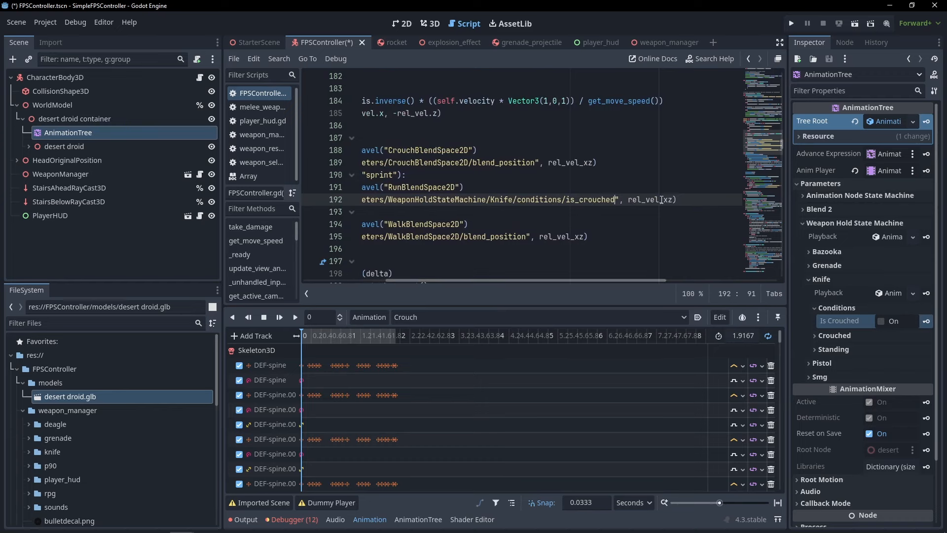
Replace rel_vel_xz with is_crouched as the value argument of the set call on line 192, after trying true.
{"action": "double_click", "coordinate": [660, 198]}
{"action": "type", "text": "true"}
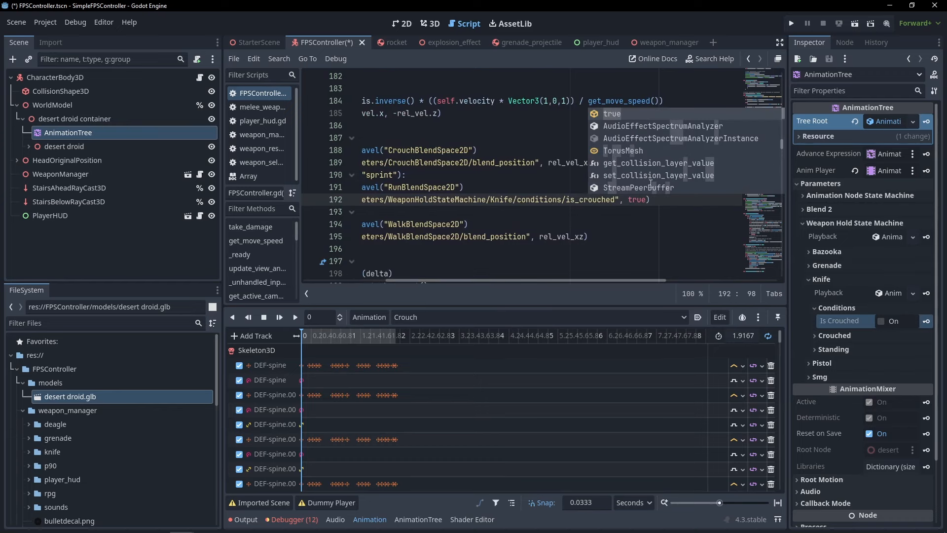
{"action": "key", "text": "BackSpace"}
{"action": "key", "text": "BackSpace"}
{"action": "key", "text": "BackSpace"}
{"action": "key", "text": "BackSpace"}
{"action": "type", "text": "is_"}
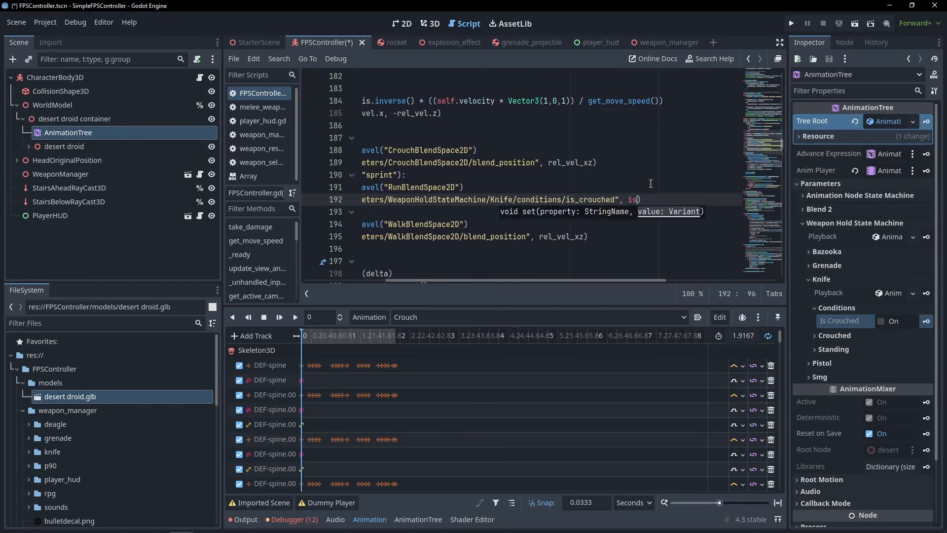
{"action": "type", "text": "crouched"}
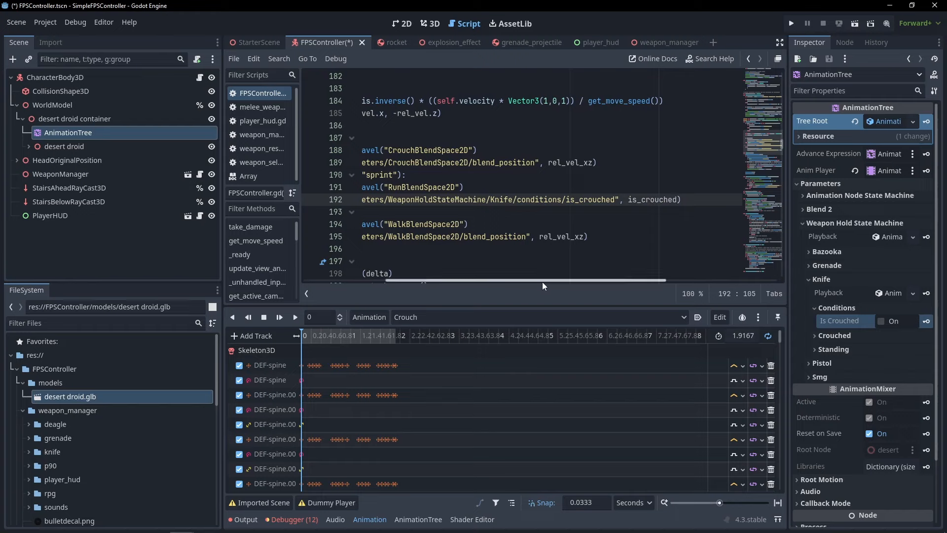
{"action": "left_click_drag", "start_coordinate": [541, 280], "coordinate": [557, 290]}
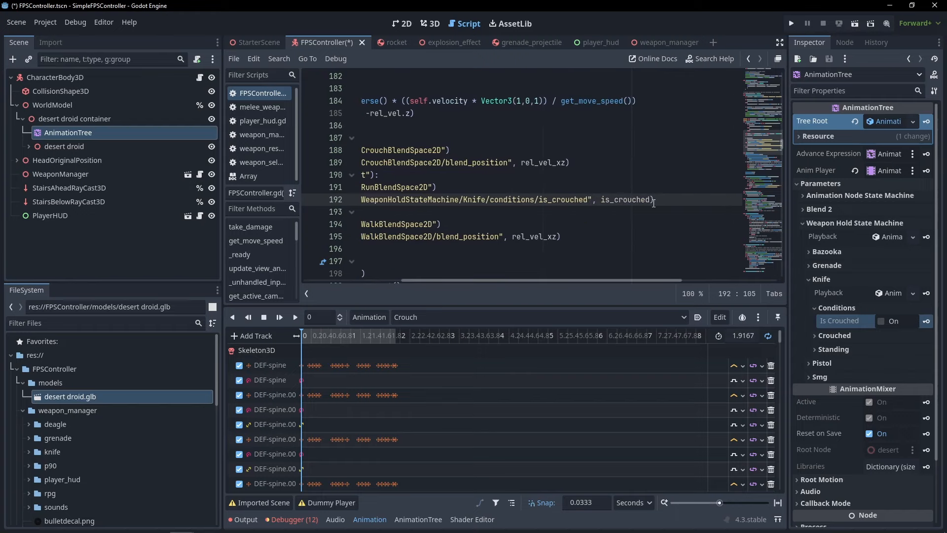
Try true in place of is_crouched as the value argument of line 192's set call.
{"action": "key", "text": "BackSpace"}
{"action": "key", "text": "BackSpace"}
{"action": "key", "text": "BackSpace"}
{"action": "key", "text": "BackSpace"}
{"action": "key", "text": "BackSpace"}
{"action": "key", "text": "BackSpace"}
{"action": "key", "text": "BackSpace"}
{"action": "key", "text": "ctrl+shift+z"}
{"action": "left_click_drag", "start_coordinate": [635, 280], "coordinate": [580, 284]}
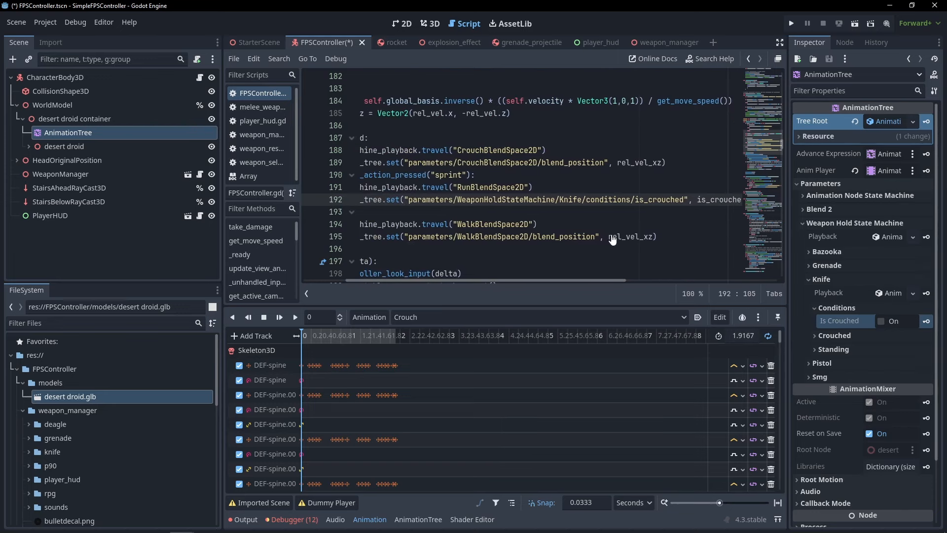
{"action": "key", "text": "BackSpace"}
{"action": "key", "text": "BackSpace"}
{"action": "key", "text": "BackSpace"}
{"action": "key", "text": "BackSpace"}
{"action": "key", "text": "BackSpace"}
{"action": "key", "text": "BackSpace"}
{"action": "key", "text": "BackSpace"}
{"action": "key", "text": "BackSpace"}
{"action": "key", "text": "BackSpace"}
{"action": "key", "text": "BackSpace"}
{"action": "key", "text": "BackSpace"}
{"action": "type", "text": "true"}
Undo the edits to line 192 back to the original RunBlendSpace2D blend_position call.
{"action": "key", "text": "ctrl+z"}
{"action": "key", "text": "ctrl+z"}
{"action": "key", "text": "ctrl+z"}
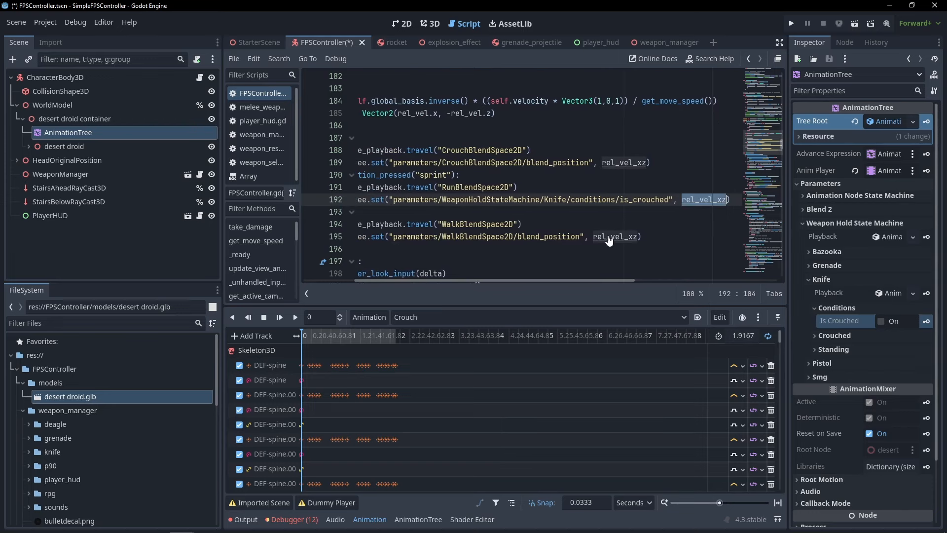
{"action": "key", "text": "ctrl+z"}
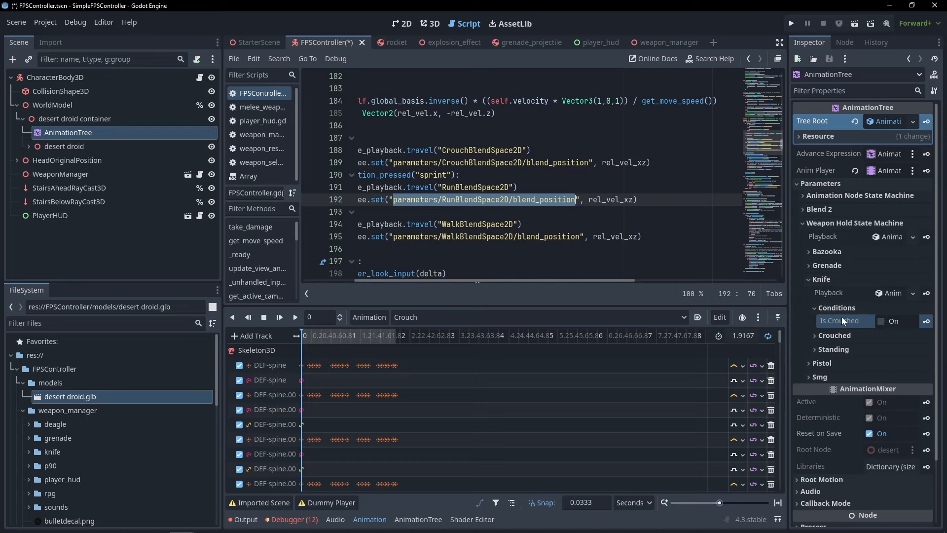
Reopen the Knife machine inside WeaponHoldStateMachine and examine the Standing-to-Crouched transition's advance condition and expression.
{"action": "mouse_move", "coordinate": [842, 320]}
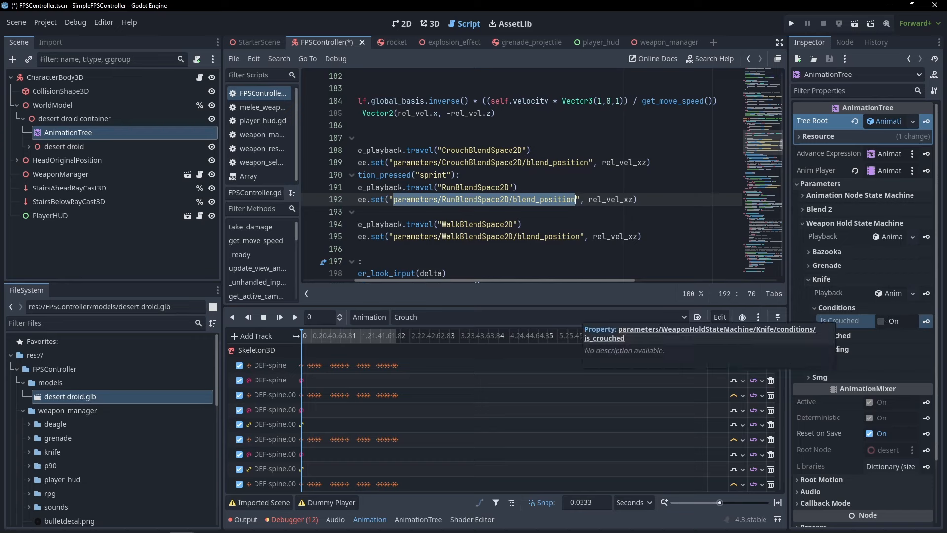
{"action": "left_click", "coordinate": [440, 520]}
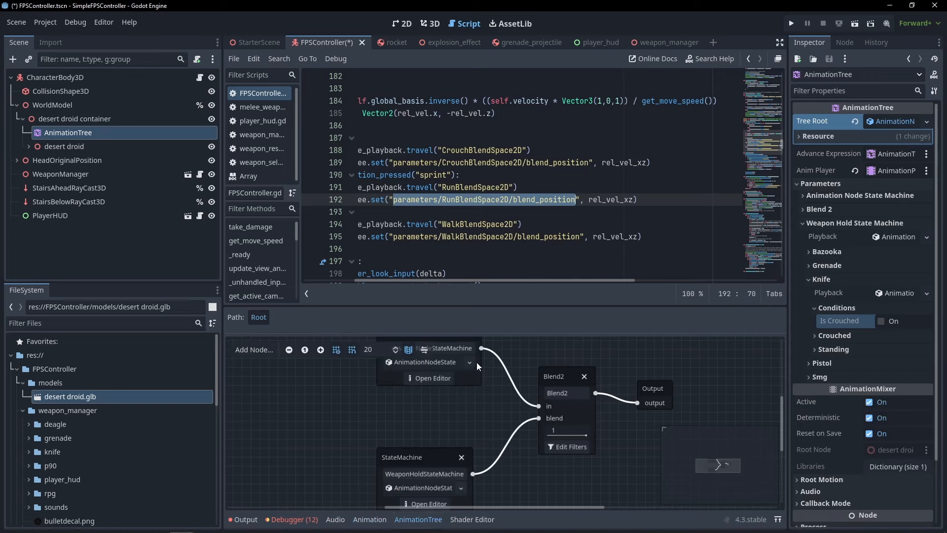
{"action": "scroll", "coordinate": [482, 372], "scroll_direction": "down", "scroll_amount": 2}
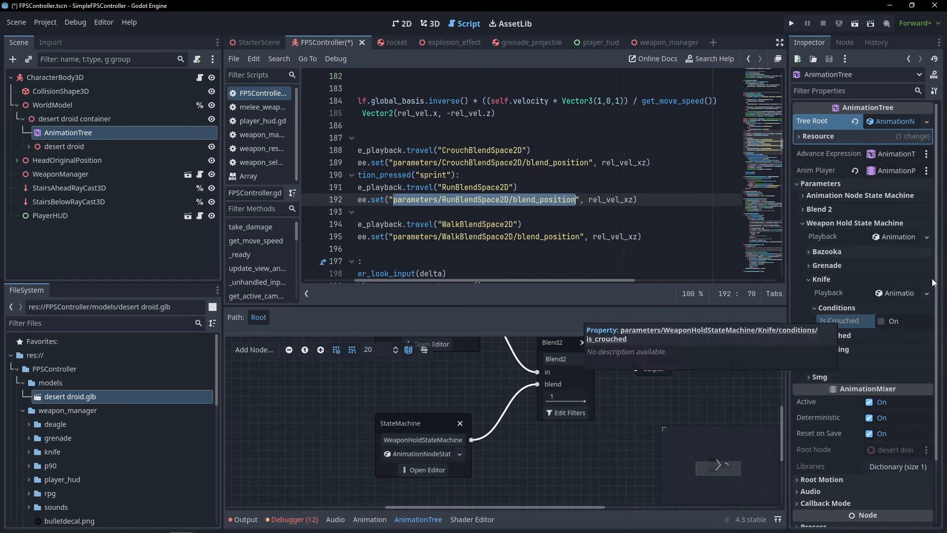
{"action": "middle_click_drag", "start_coordinate": [615, 402], "coordinate": [612, 407]}
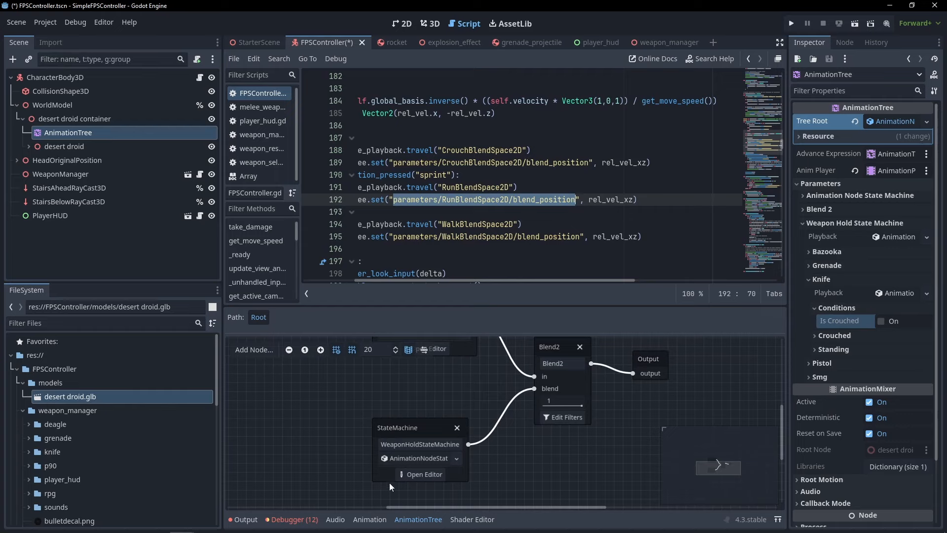
{"action": "left_click", "coordinate": [410, 474]}
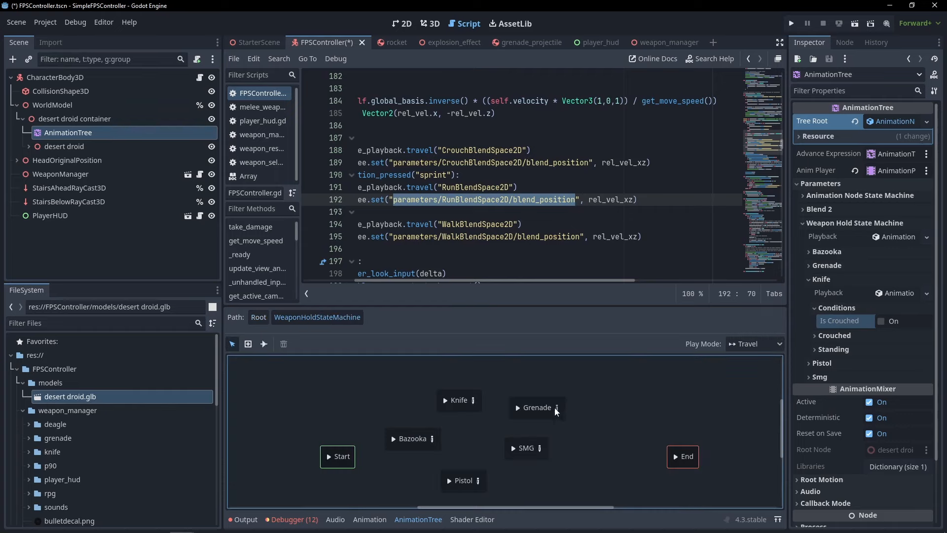
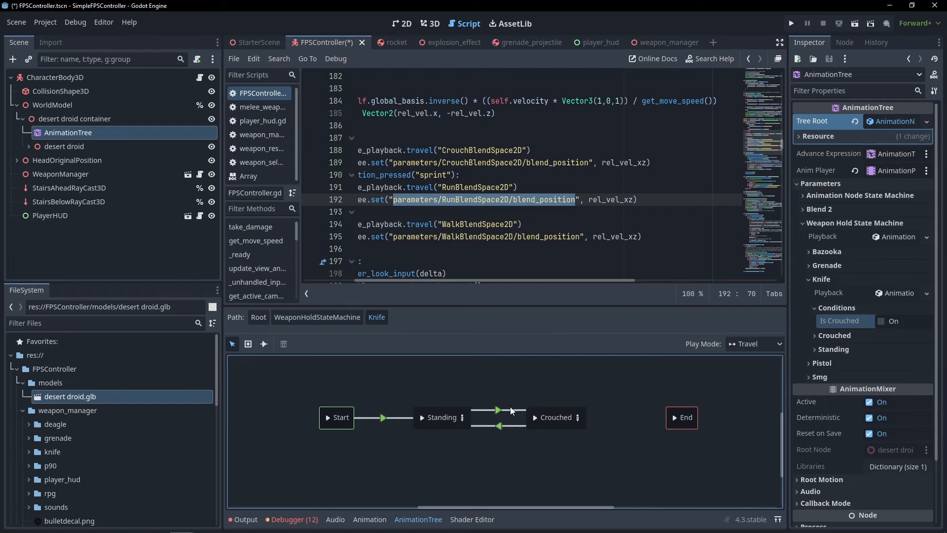
{"action": "left_click", "coordinate": [511, 409]}
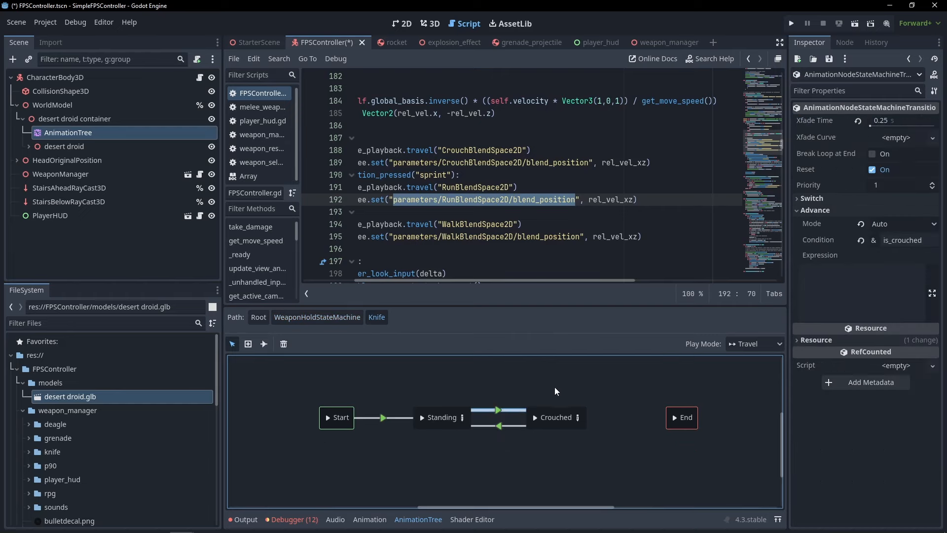
{"action": "double_click", "coordinate": [922, 239]}
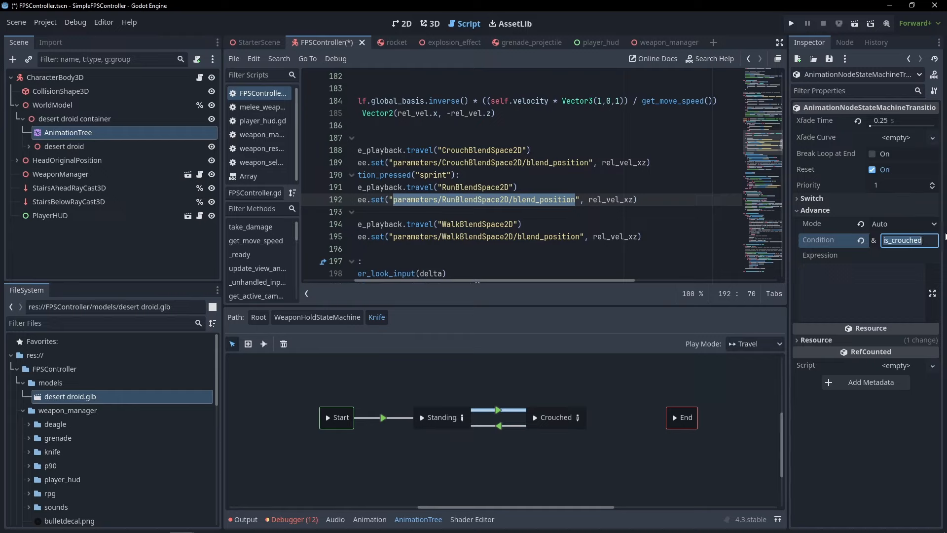
{"action": "left_click", "coordinate": [920, 266]}
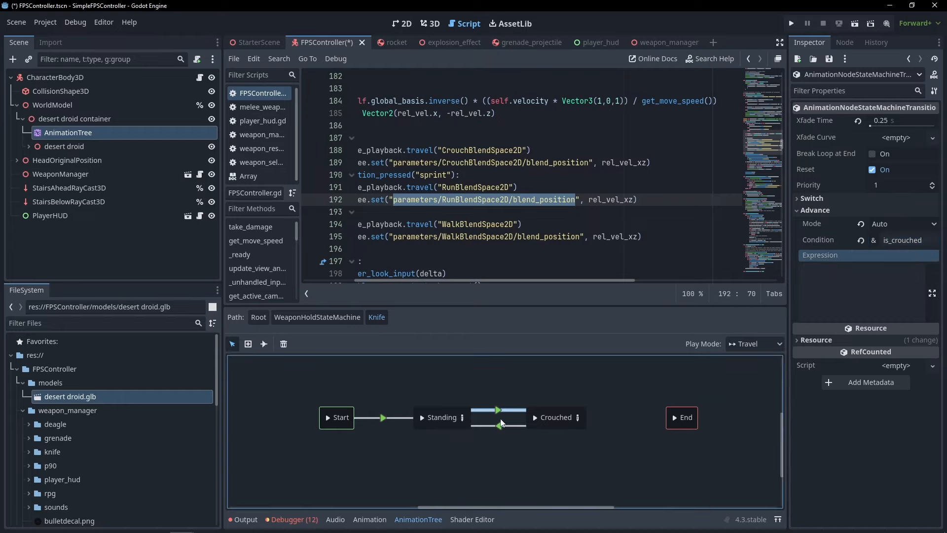
{"action": "left_click", "coordinate": [914, 290]}
{"action": "left_click", "coordinate": [498, 425]}
{"action": "left_click", "coordinate": [834, 283]}
{"action": "type", "text": "self[\"advance_condition"}
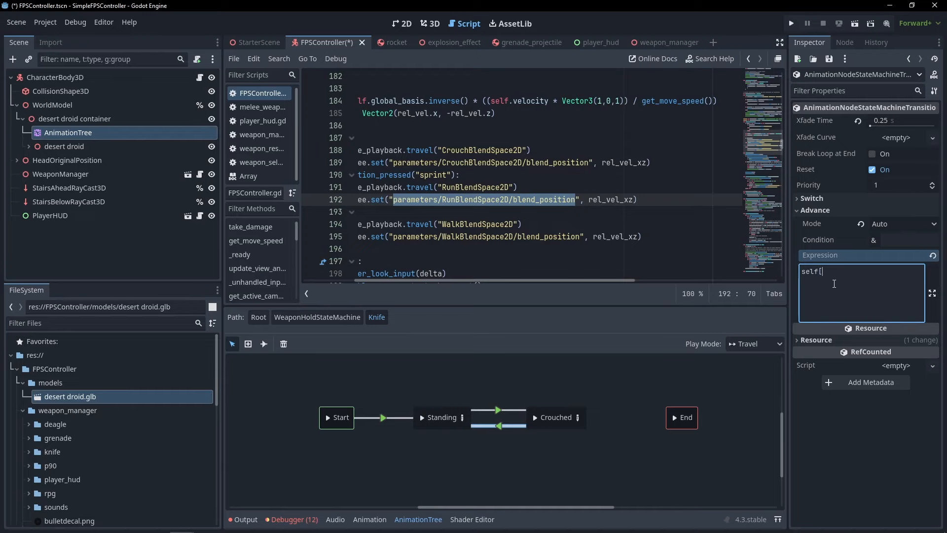
{"action": "key", "text": "BackSpace"}
{"action": "key", "text": "BackSpace"}
{"action": "key", "text": "BackSpace"}
{"action": "key", "text": "BackSpace"}
{"action": "key", "text": "BackSpace"}
{"action": "key", "text": "BackSpace"}
{"action": "key", "text": "BackSpace"}
{"action": "key", "text": "BackSpace"}
{"action": "key", "text": "BackSpace"}
{"action": "key", "text": "BackSpace"}
{"action": "key", "text": "BackSpace"}
{"action": "key", "text": "BackSpace"}
{"action": "key", "text": "BackSpace"}
{"action": "key", "text": "BackSpace"}
{"action": "key", "text": "BackSpace"}
{"action": "key", "text": "BackSpace"}
{"action": "key", "text": "BackSpace"}
{"action": "key", "text": "BackSpace"}
{"action": "key", "text": "BackSpace"}
{"action": "key", "text": "BackSpace"}
Select the AnimationTree node and copy the property path of the Knife machine's is_crouched condition.
{"action": "left_click", "coordinate": [498, 409]}
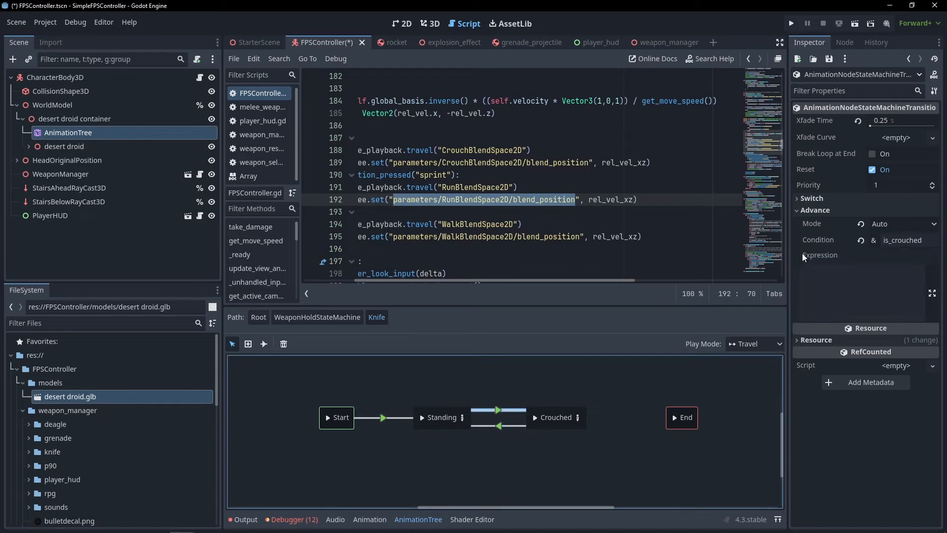
{"action": "left_click", "coordinate": [76, 134]}
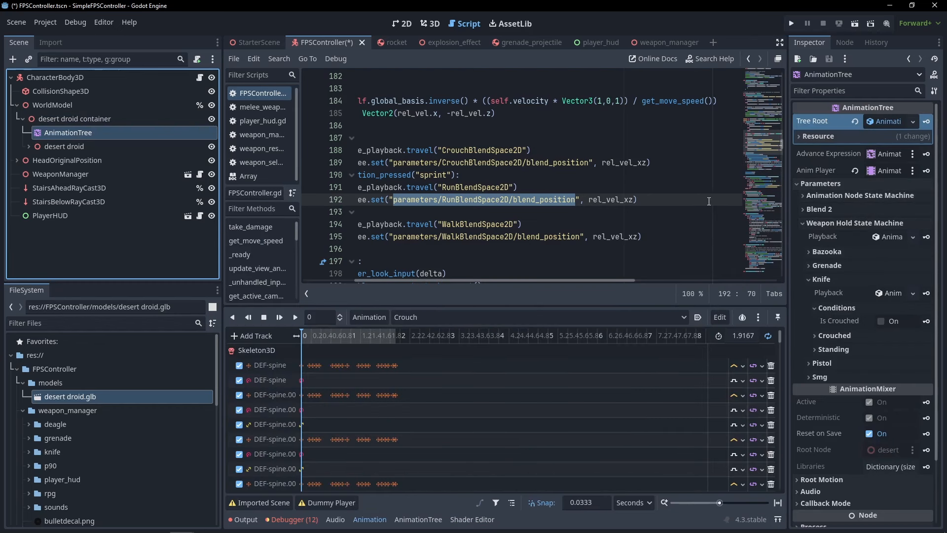
{"action": "right_click", "coordinate": [845, 319]}
{"action": "left_click", "coordinate": [856, 355]}
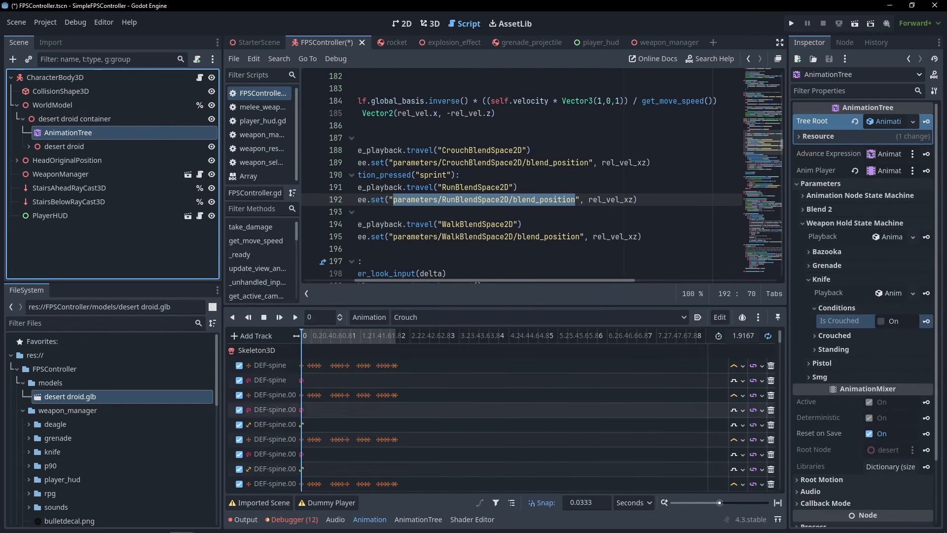
Set the Knife machine's Crouched-to-Standing advance expression to self["parameters/WeaponHoldStateMachine/Knife/conditions/is_crouched"] == false.
{"action": "left_click", "coordinate": [418, 519]}
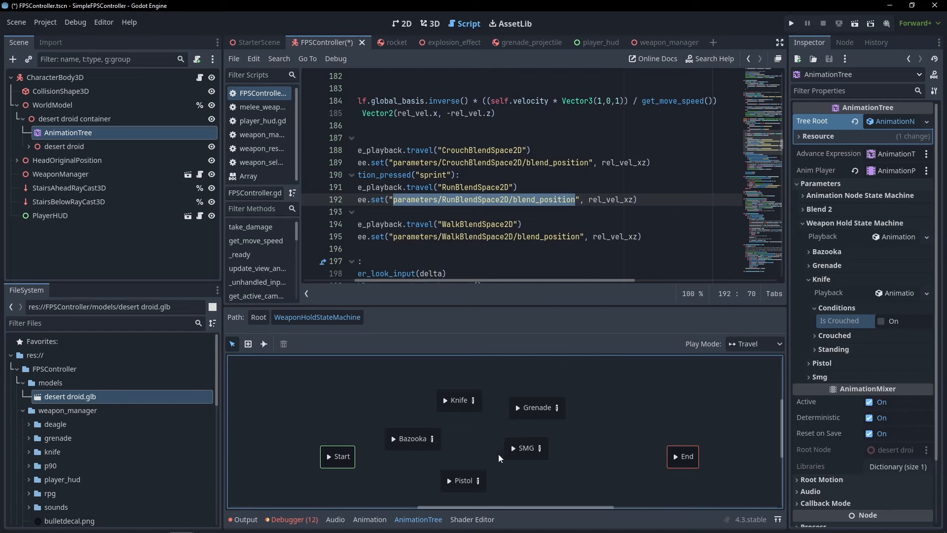
{"action": "left_click", "coordinate": [474, 401]}
{"action": "left_click", "coordinate": [473, 410]}
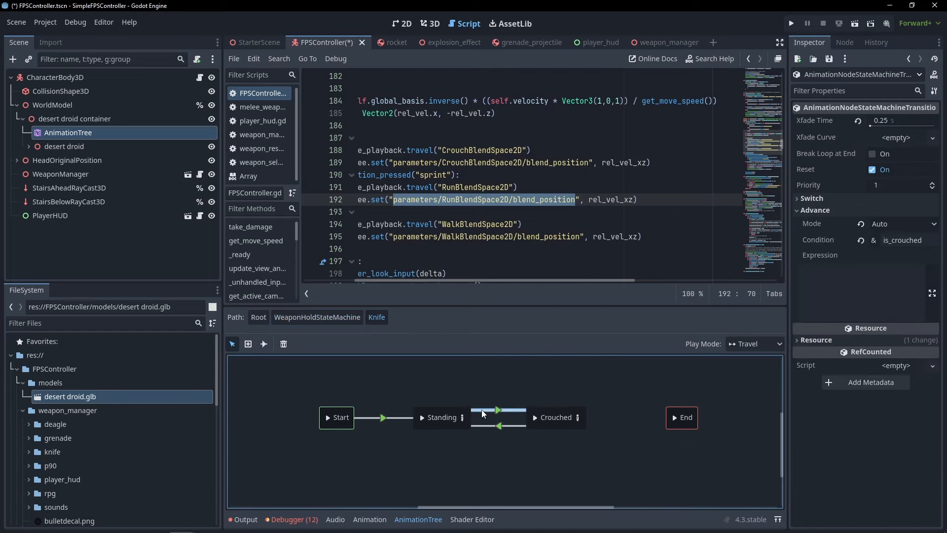
{"action": "left_click", "coordinate": [920, 269]}
{"action": "left_click", "coordinate": [501, 426]}
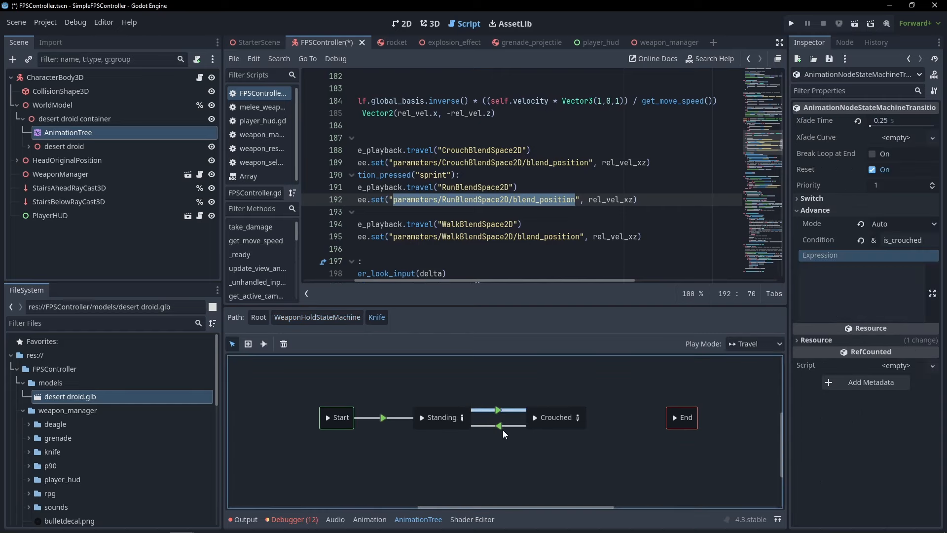
{"action": "left_click", "coordinate": [886, 290]}
{"action": "type", "text": "self"}
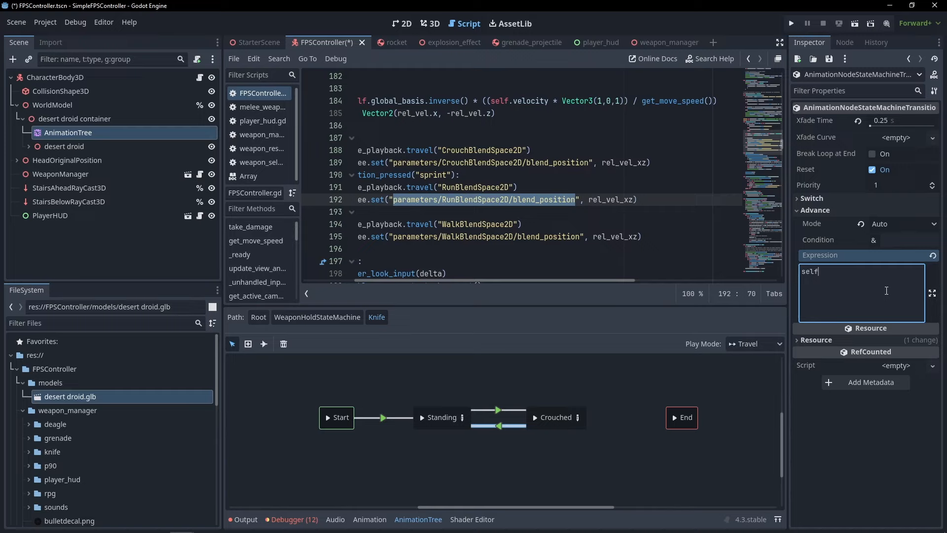
{"action": "type", "text": "[\""}
{"action": "key", "text": "ctrl+v"}
{"action": "type", "text": "\"]"}
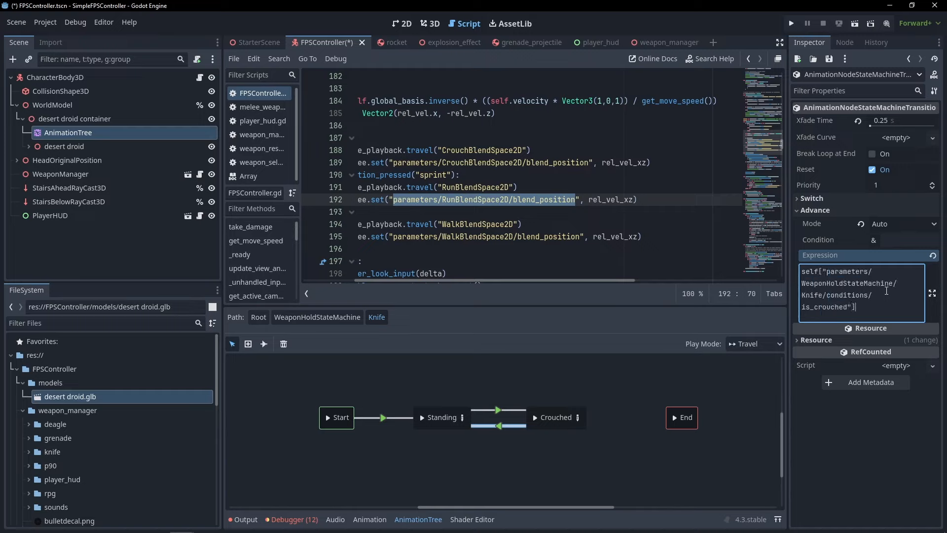
{"action": "type", "text": " == false"}
Examine the full advance expression of the Crouched-to-Standing transition.
{"action": "triple_click", "coordinate": [843, 281]}
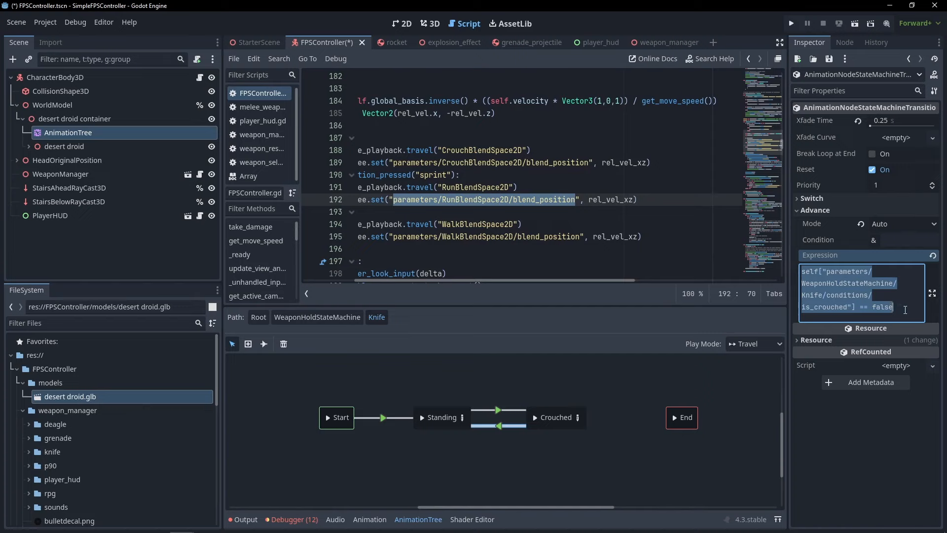
{"action": "left_click_drag", "start_coordinate": [906, 310], "coordinate": [710, 263]}
{"action": "left_click", "coordinate": [898, 302]}
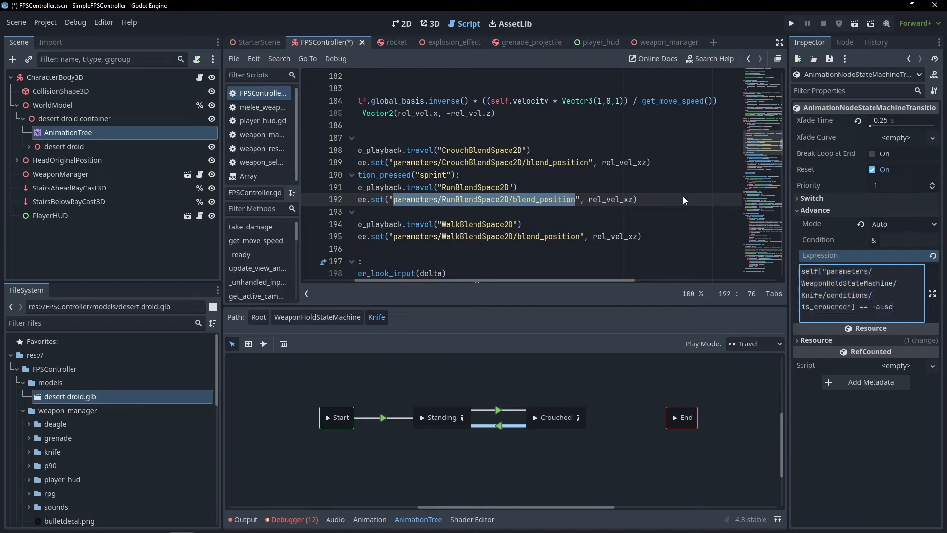
{"action": "triple_click", "coordinate": [899, 303]}
{"action": "double_click", "coordinate": [897, 305]}
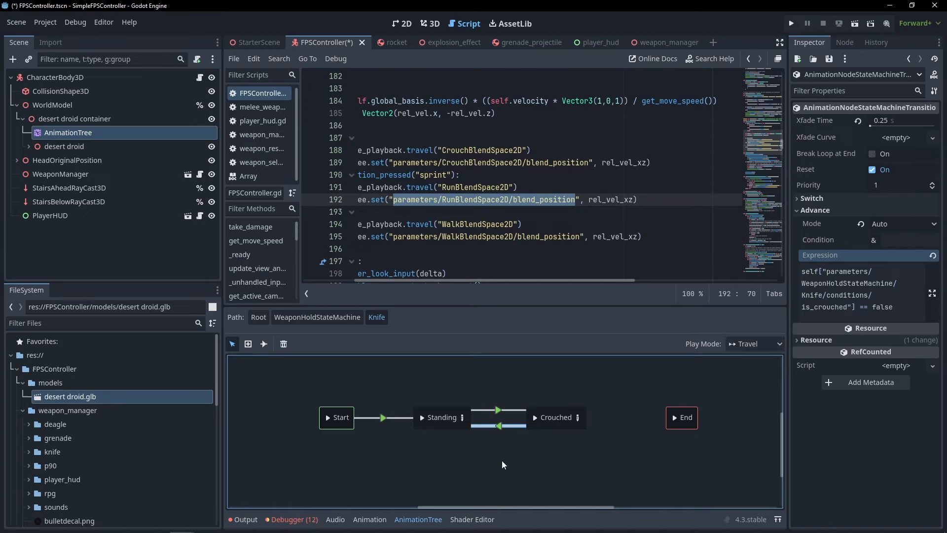
{"action": "triple_click", "coordinate": [909, 312]}
{"action": "left_click_drag", "start_coordinate": [912, 307], "coordinate": [801, 271]}
{"action": "left_click", "coordinate": [887, 308]}
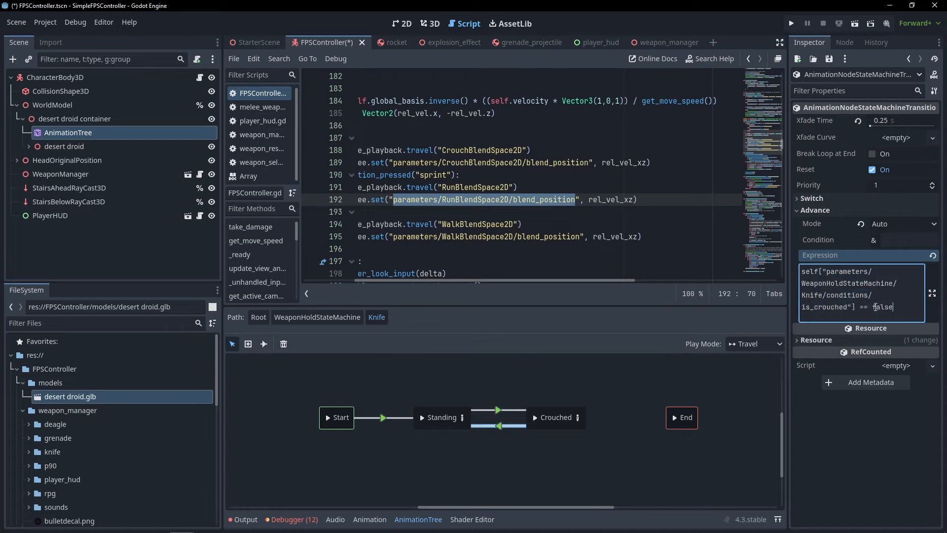
Compare the Standing-to-Crouched condition and set the Crouched-to-Standing transition's advance condition to "not is_crouched".
{"action": "left_click", "coordinate": [499, 410]}
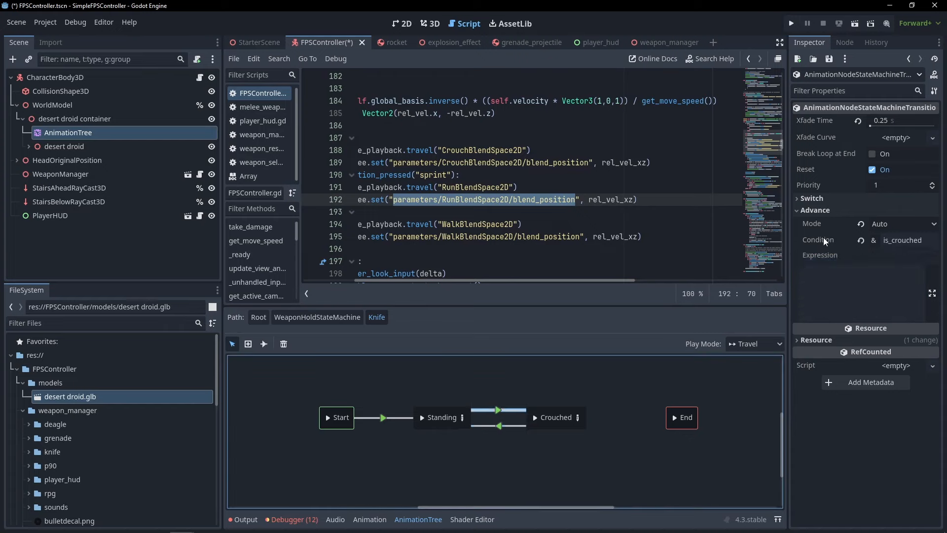
{"action": "mouse_move", "coordinate": [823, 237]}
{"action": "left_click", "coordinate": [498, 426]}
{"action": "left_click", "coordinate": [906, 240]}
{"action": "type", "text": "not is_crouched"}
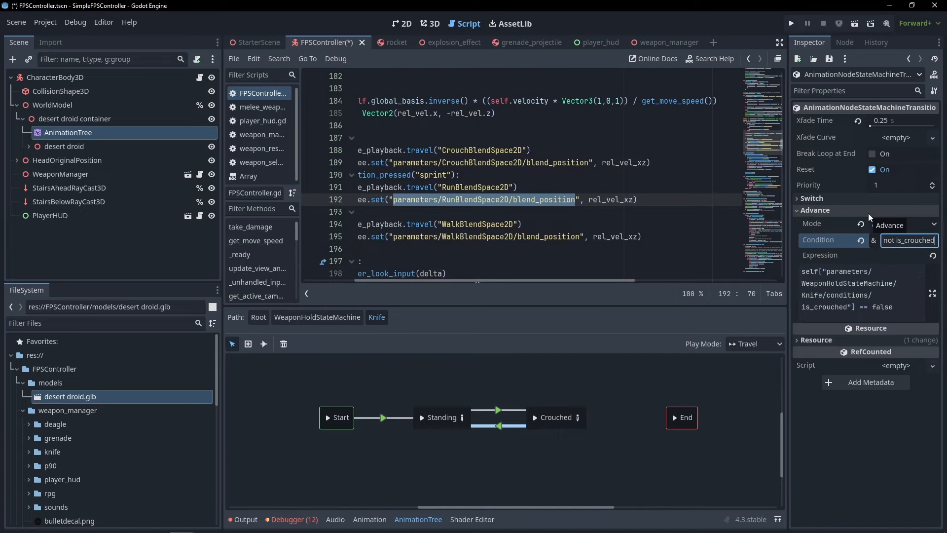
{"action": "left_click_drag", "start_coordinate": [901, 310], "coordinate": [759, 247]}
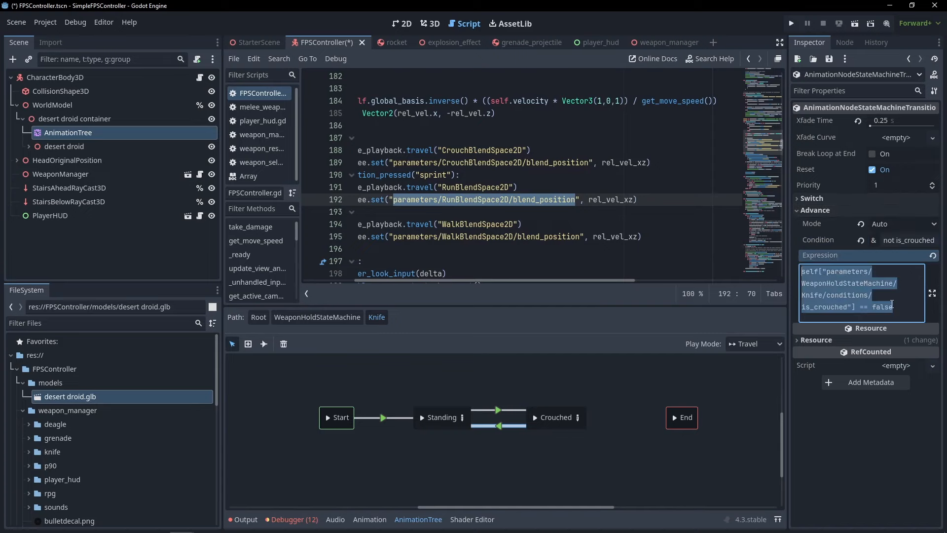
Clear the advance conditions of both transitions between Standing and Crouched in the Knife state machine.
{"action": "left_click_drag", "start_coordinate": [898, 311], "coordinate": [693, 176]}
{"action": "double_click", "coordinate": [910, 240]}
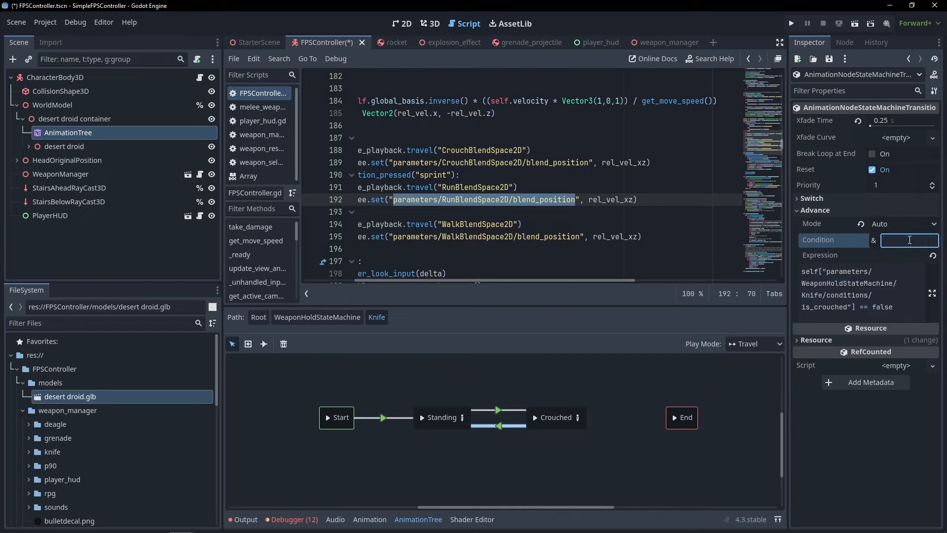
{"action": "left_click", "coordinate": [515, 410]}
{"action": "double_click", "coordinate": [909, 240]}
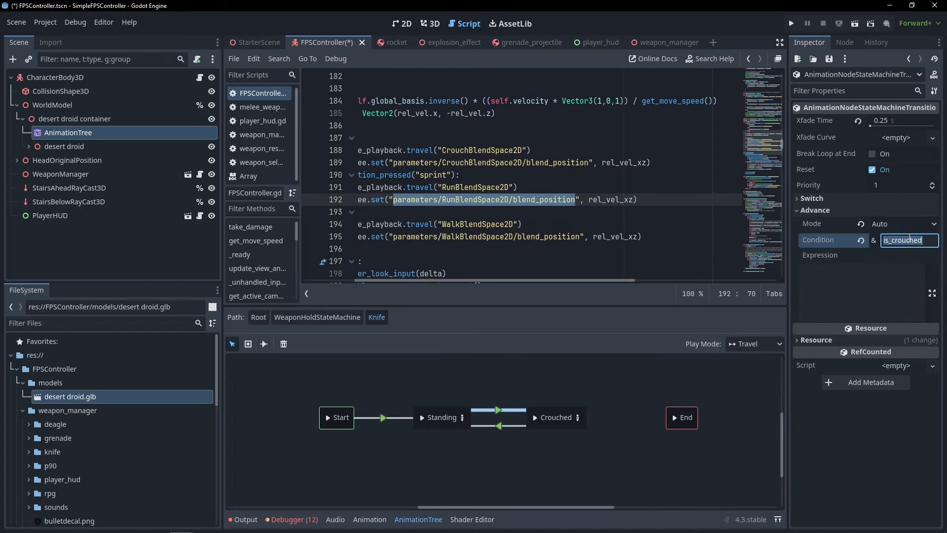
{"action": "key", "text": "BackSpace"}
{"action": "left_click", "coordinate": [499, 426]}
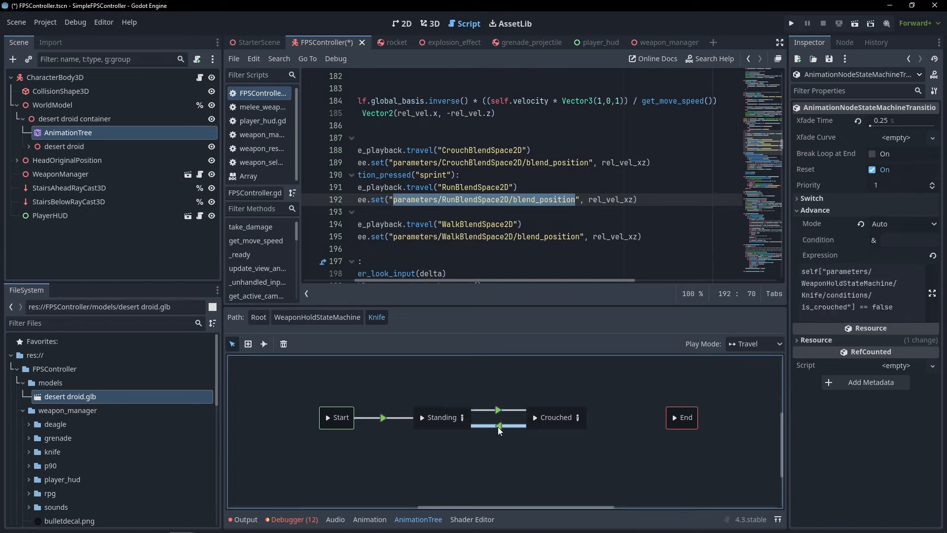
Replace the Crouched-to-Standing transition's advance expression with self.is_crouched == false.
{"action": "left_click_drag", "start_coordinate": [906, 311], "coordinate": [714, 186]}
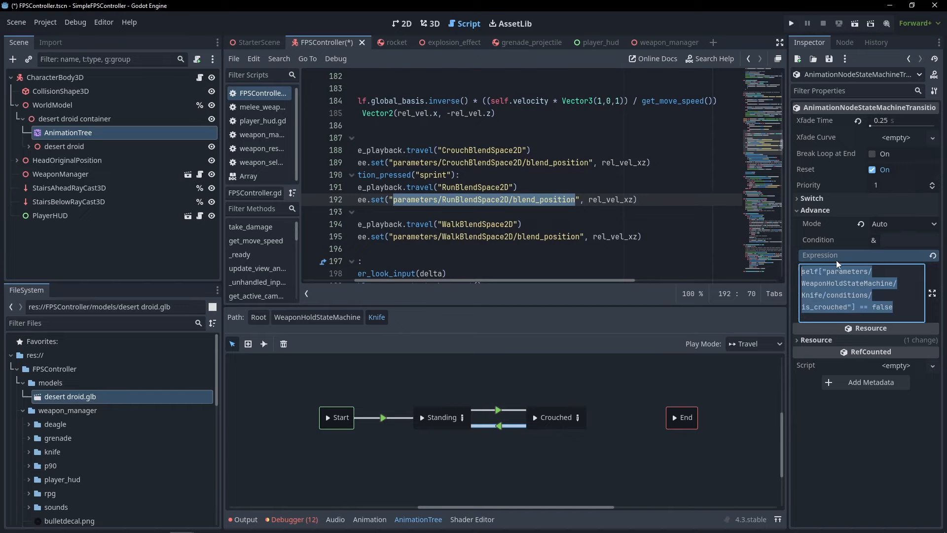
{"action": "type", "text": "i"}
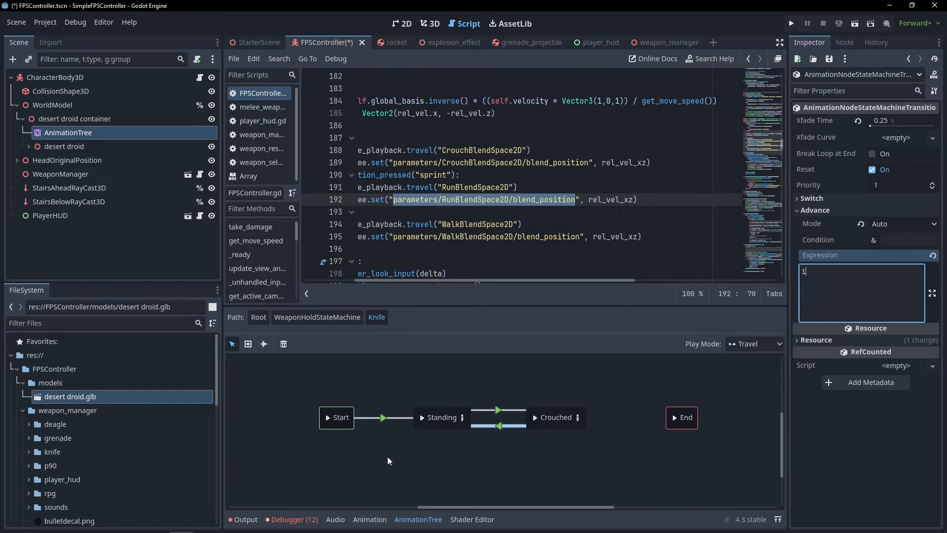
{"action": "left_click", "coordinate": [388, 457]}
{"action": "left_click", "coordinate": [862, 290]}
{"action": "key", "text": "BackSpace"}
{"action": "type", "text": "sel"}
{"action": "key", "text": "BackSpace"}
{"action": "key", "text": "BackSpace"}
{"action": "key", "text": "BackSpace"}
{"action": "left_click", "coordinate": [551, 425]}
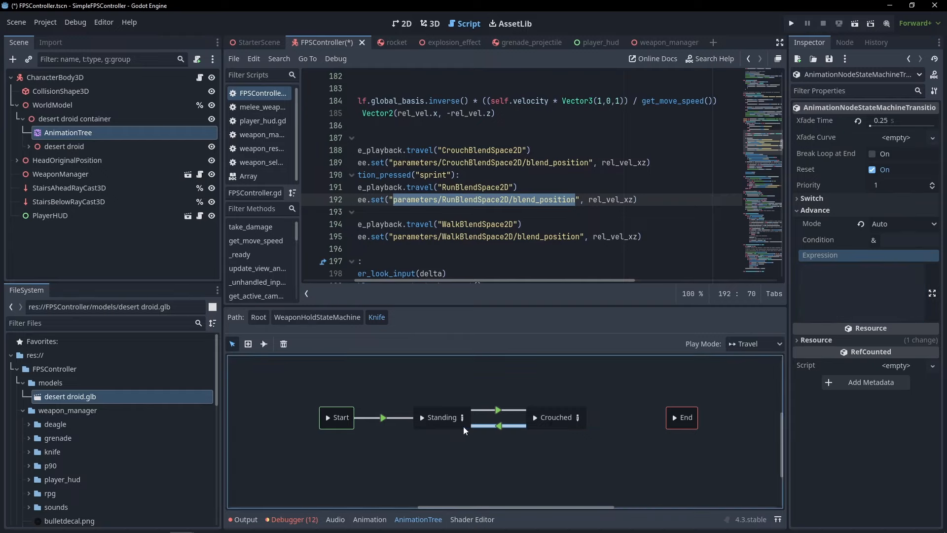
{"action": "left_click", "coordinate": [828, 311]}
{"action": "type", "text": "se"}
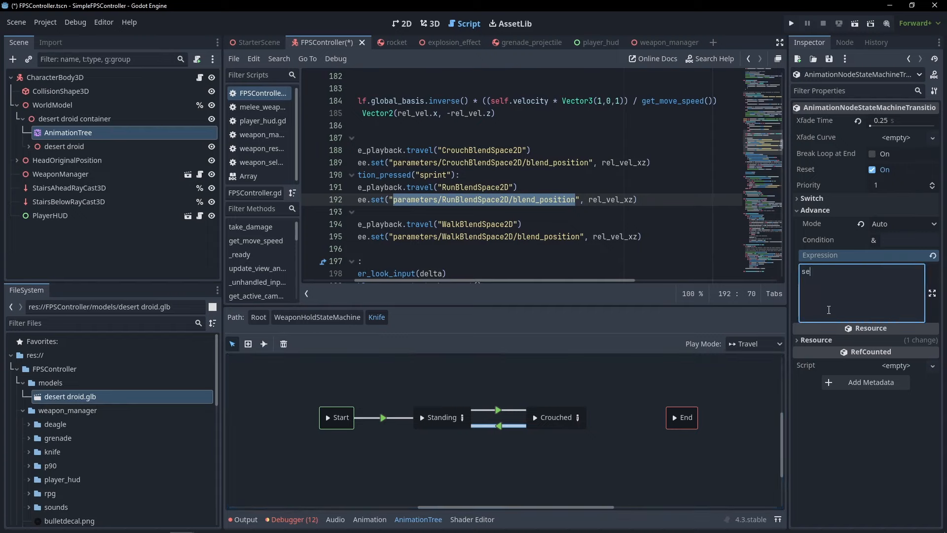
{"action": "type", "text": "lf.is_crouched == false"}
Copy that expression to the Standing-to-Crouched transition and change it to self.is_crouched == true.
{"action": "key", "text": "ctrl+a"}
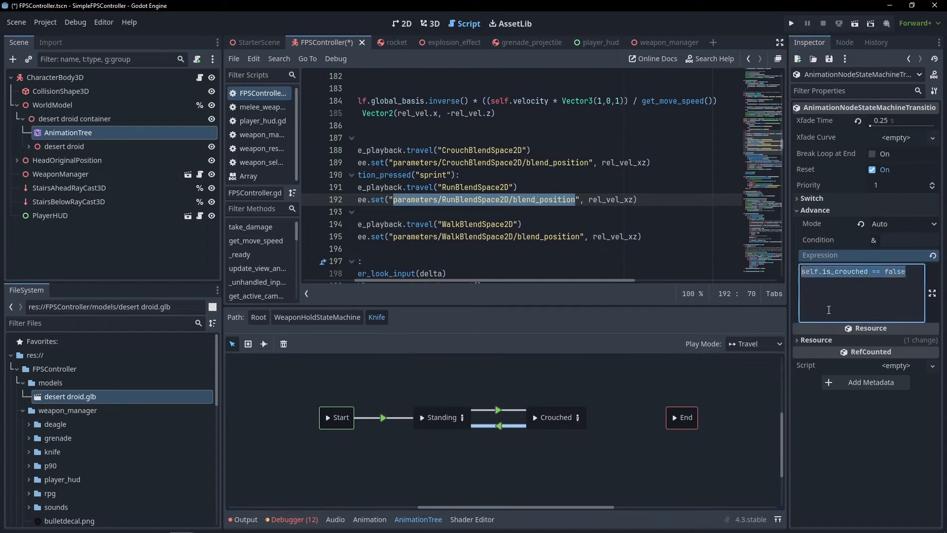
{"action": "left_click", "coordinate": [467, 413]}
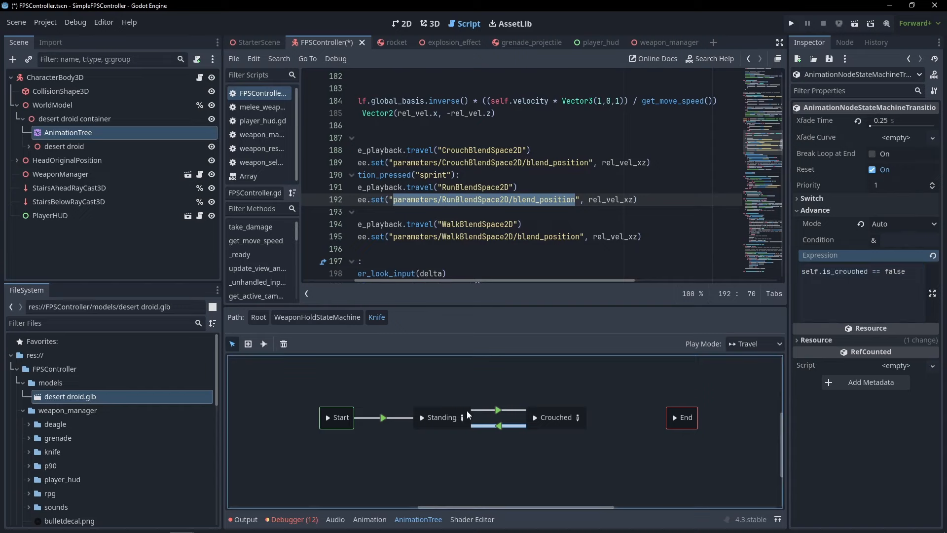
{"action": "left_click", "coordinate": [490, 411]}
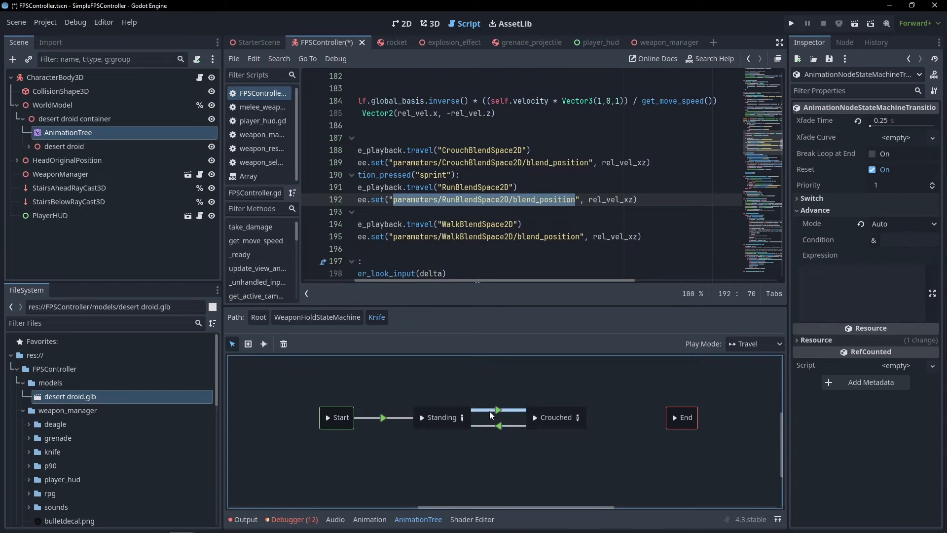
{"action": "left_click", "coordinate": [905, 292]}
{"action": "key", "text": "ctrl+v"}
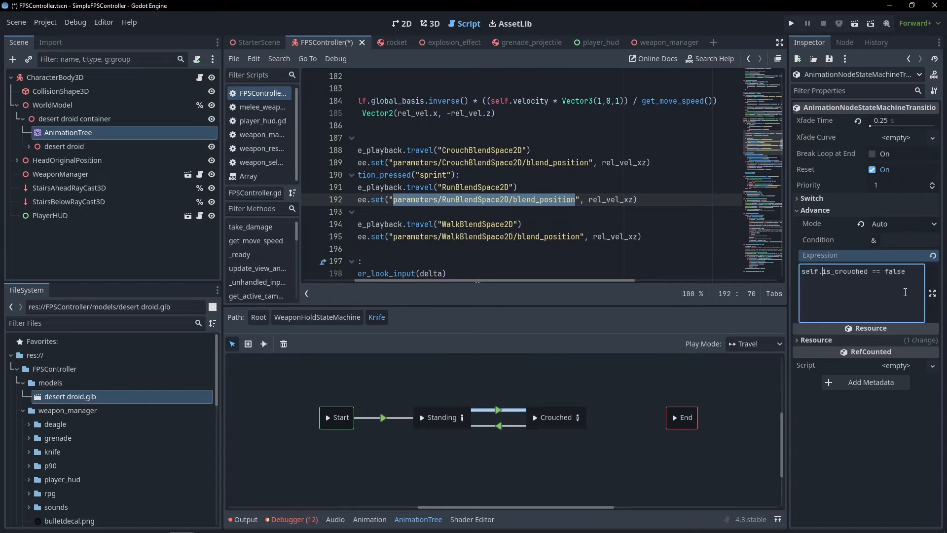
{"action": "key", "text": "ctrl+Right"}
{"action": "key", "text": "ctrl+Right"}
{"action": "key", "text": "ctrl+Right"}
{"action": "key", "text": "ctrl+shift+Left"}
{"action": "type", "text": "true"}
{"action": "left_click", "coordinate": [597, 407]}
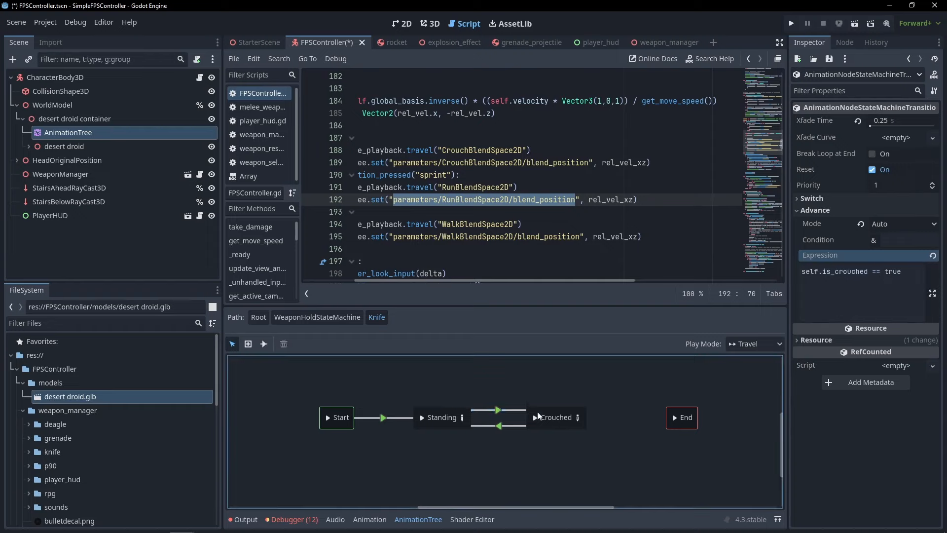
Attach a built-in GDScript to the AnimationTree node and delete its template functions.
{"action": "left_click", "coordinate": [475, 409]}
{"action": "left_click", "coordinate": [858, 291]}
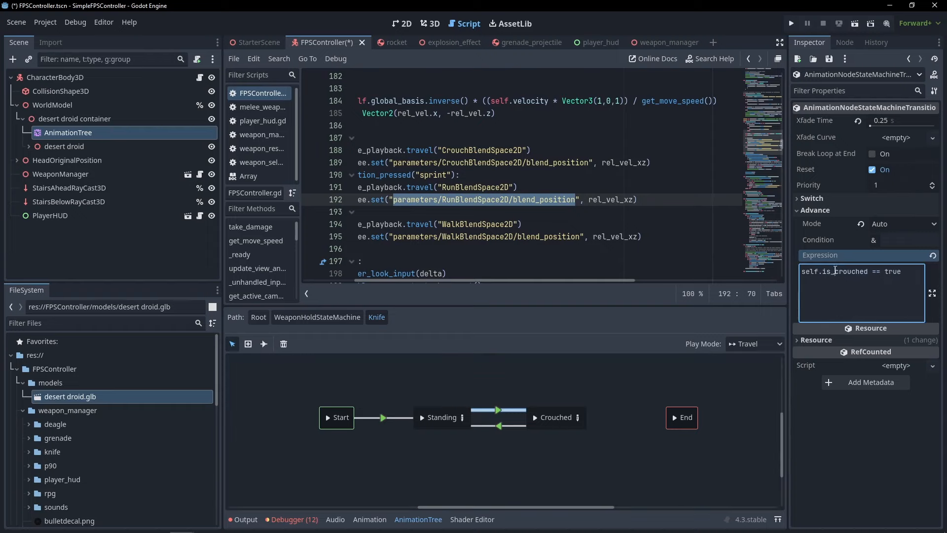
{"action": "double_click", "coordinate": [844, 271]}
{"action": "right_click", "coordinate": [90, 127]}
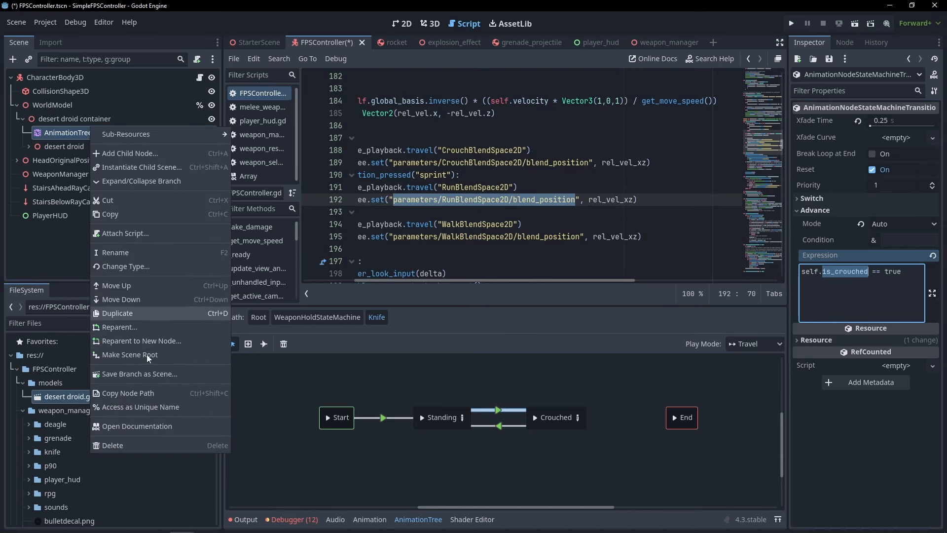
{"action": "left_click", "coordinate": [130, 230]}
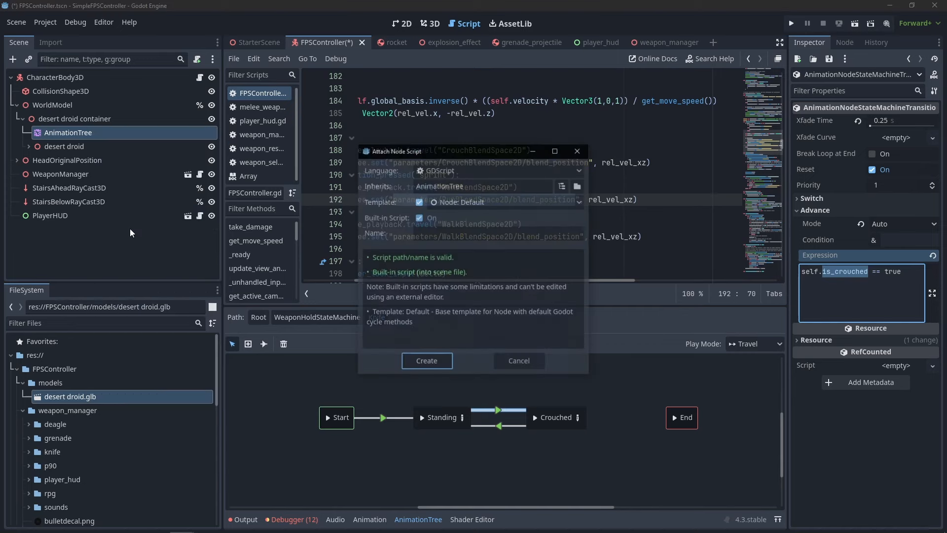
{"action": "left_click", "coordinate": [433, 362]}
{"action": "left_click_drag", "start_coordinate": [525, 227], "coordinate": [302, 101]}
{"action": "key", "text": "BackSpace"}
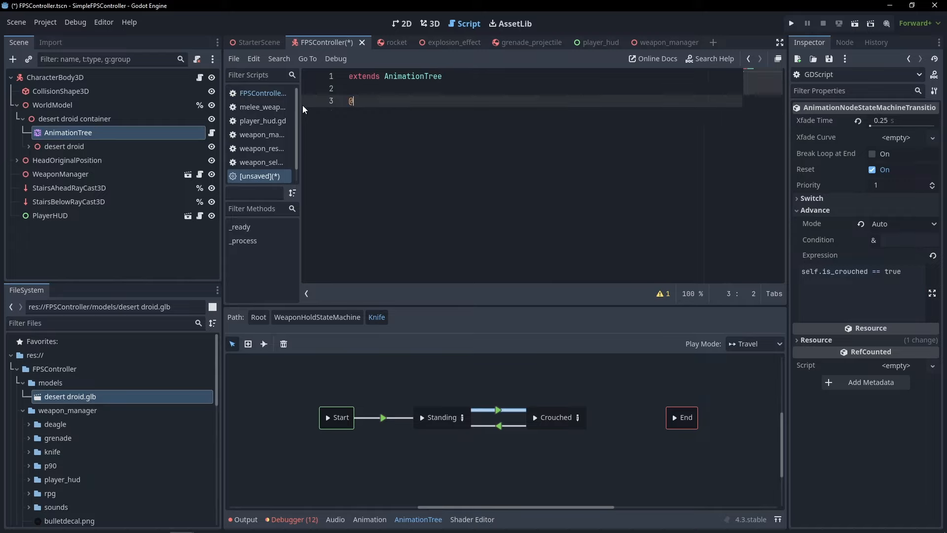
{"action": "type", "text": "@exportv"}
{"action": "key", "text": "BackSpace"}
{"action": "type", "text": "va"}
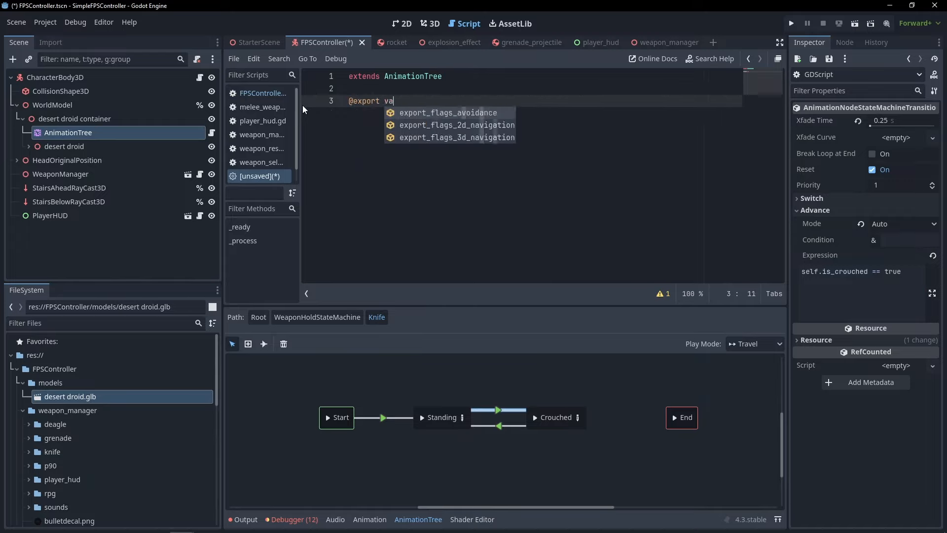
{"action": "type", "text": "r is_crouche"}
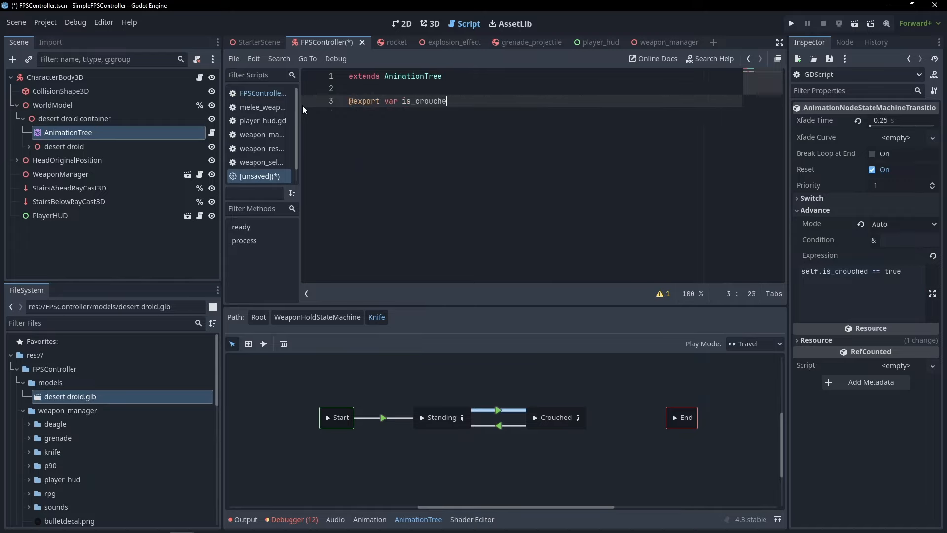
{"action": "type", "text": "d : bool = false"}
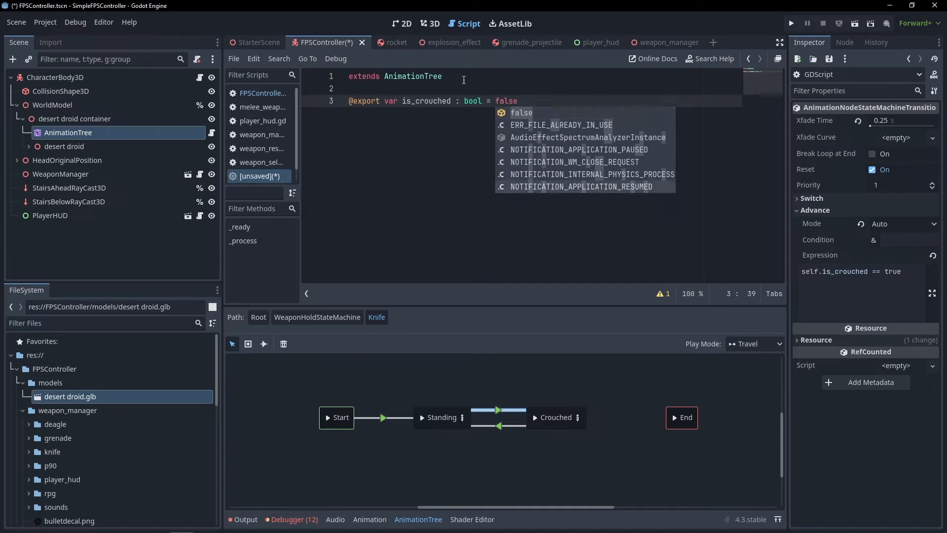
{"action": "left_click", "coordinate": [482, 101]}
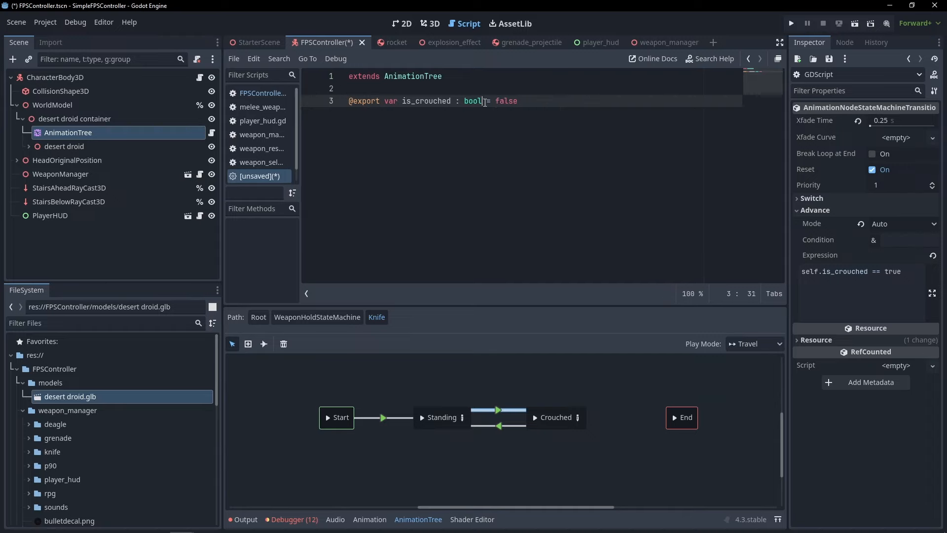
Try extending the Standing-to-Crouched expression with and self.other_var == "this", and remove the addition.
{"action": "left_click", "coordinate": [911, 275]}
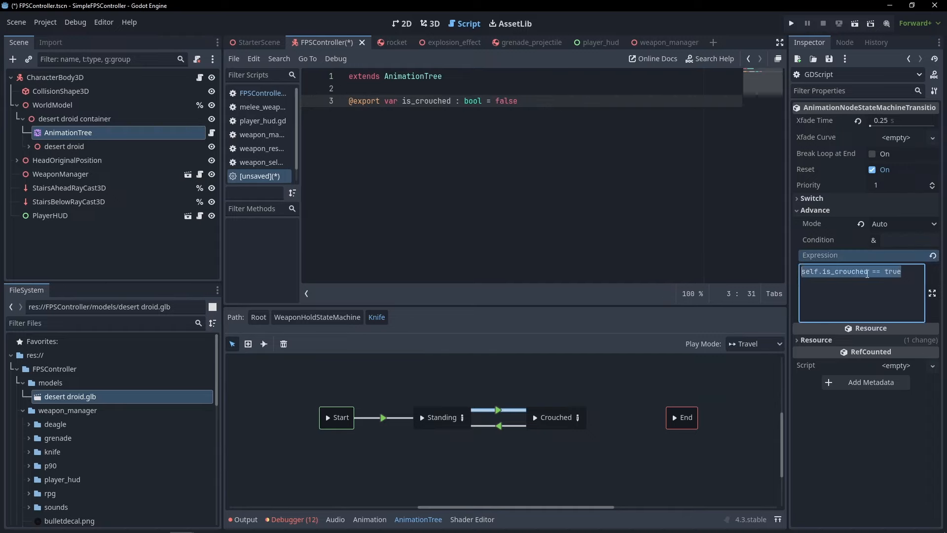
{"action": "double_click", "coordinate": [844, 272]}
{"action": "triple_click", "coordinate": [889, 272]}
{"action": "left_click", "coordinate": [914, 272]}
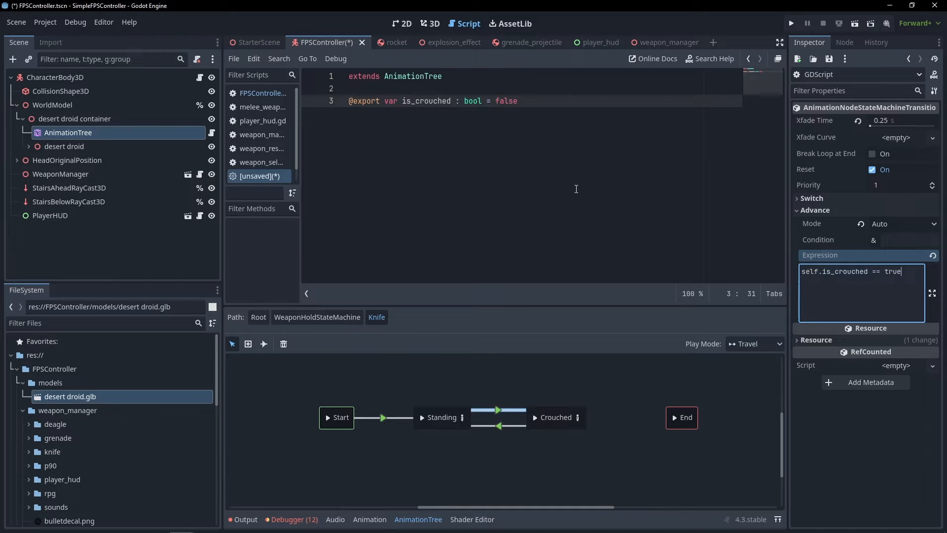
{"action": "left_click", "coordinate": [575, 188]}
{"action": "left_click", "coordinate": [910, 293]}
{"action": "type", "text": "a"}
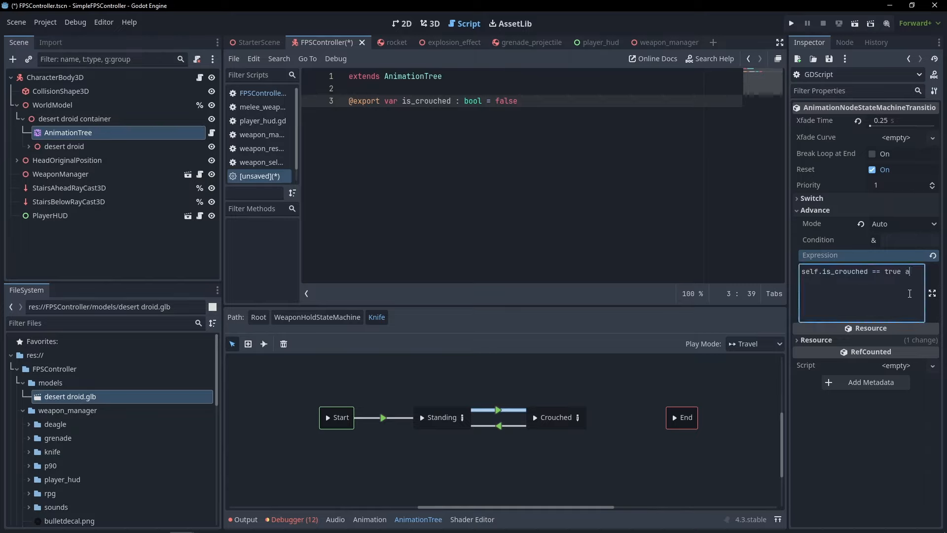
{"action": "type", "text": "nd self.other_var == \"this\""}
{"action": "left_click_drag", "start_coordinate": [895, 293], "coordinate": [903, 271]}
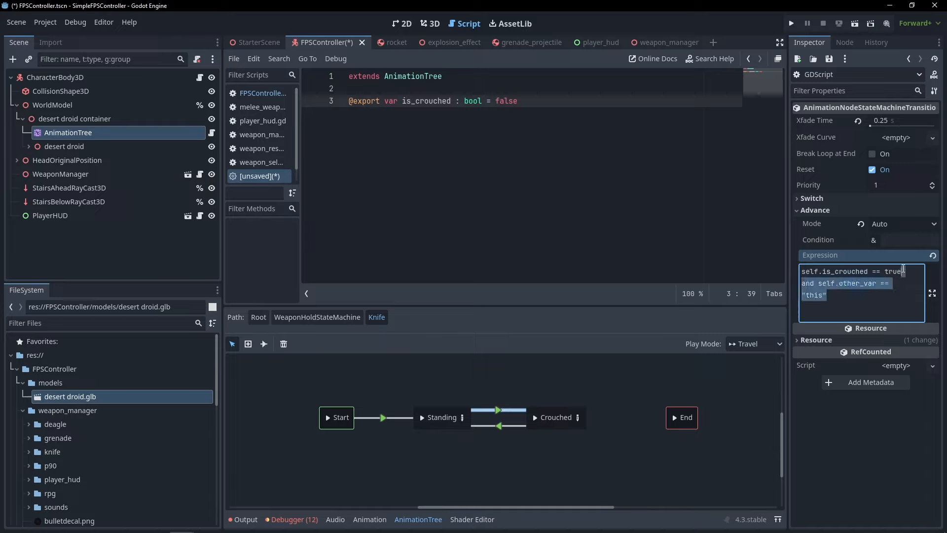
{"action": "left_click", "coordinate": [872, 306]}
{"action": "left_click_drag", "start_coordinate": [872, 306], "coordinate": [902, 271]}
{"action": "key", "text": "BackSpace"}
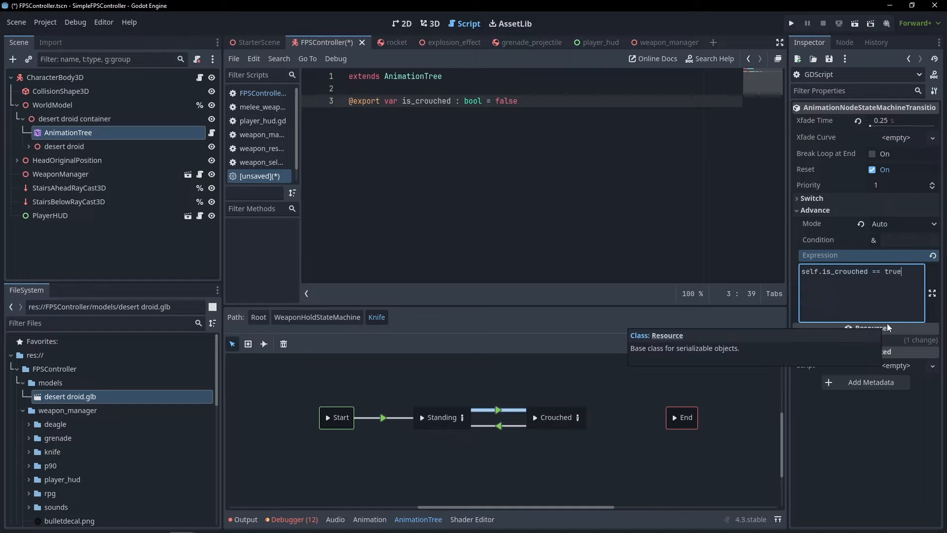
Compare the advance expressions of both Standing/Crouched transitions with the is_crouched variable in the AnimationTree script.
{"action": "key", "text": "ctrl+a"}
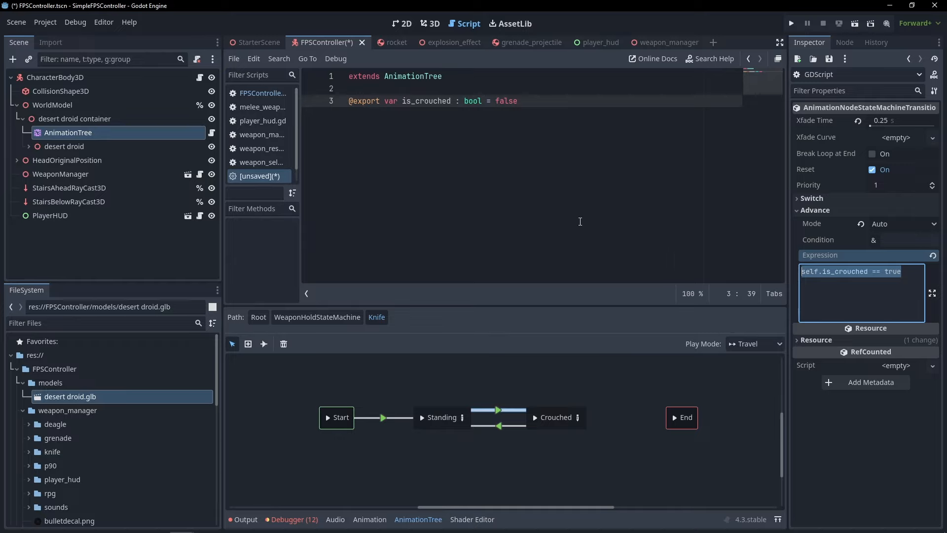
{"action": "left_click", "coordinate": [504, 421]}
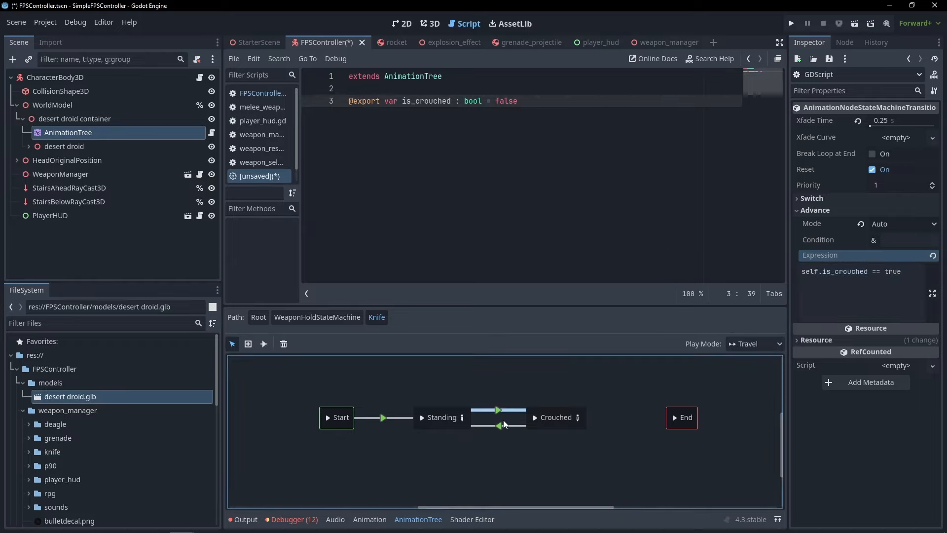
{"action": "left_click", "coordinate": [503, 424]}
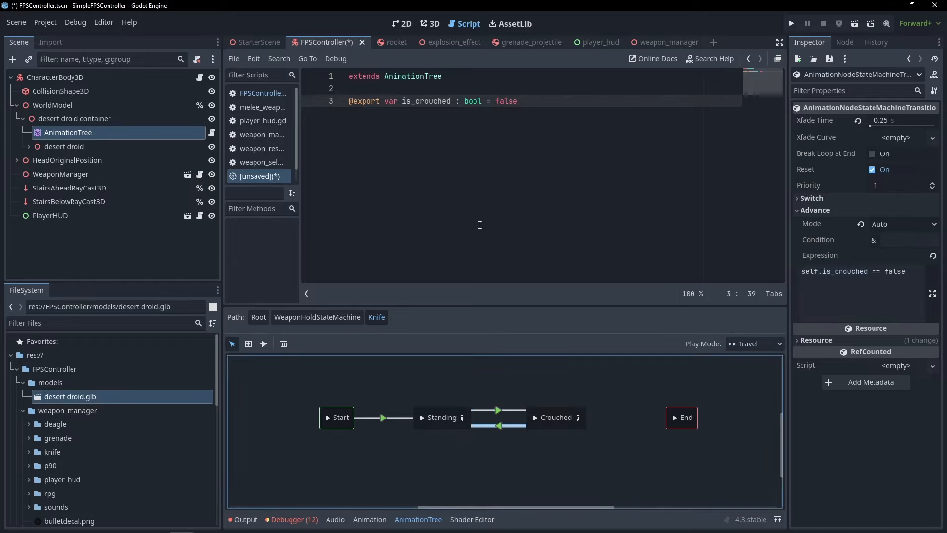
{"action": "left_click_drag", "start_coordinate": [907, 287], "coordinate": [770, 230]}
{"action": "left_click", "coordinate": [895, 241]}
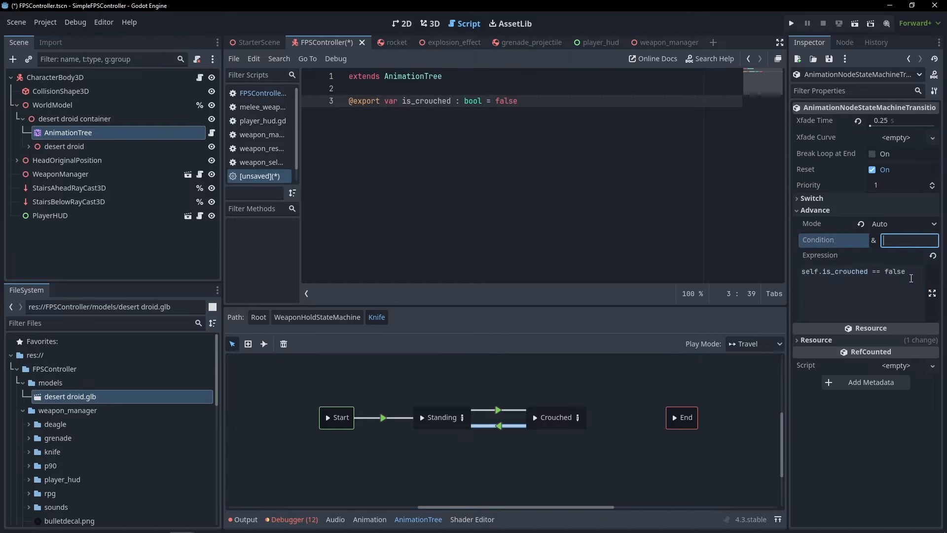
{"action": "left_click_drag", "start_coordinate": [910, 277], "coordinate": [656, 231]}
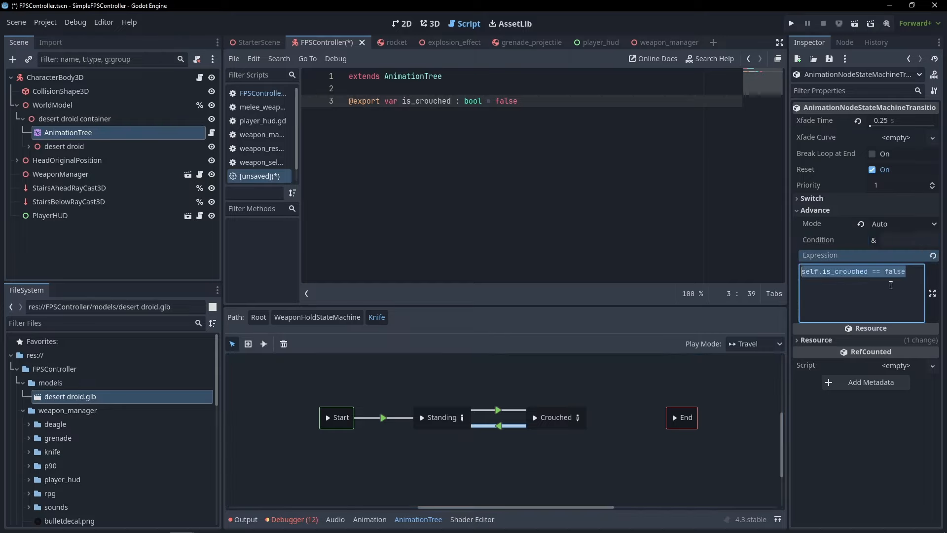
{"action": "left_click", "coordinate": [915, 280]}
{"action": "left_click", "coordinate": [723, 200]}
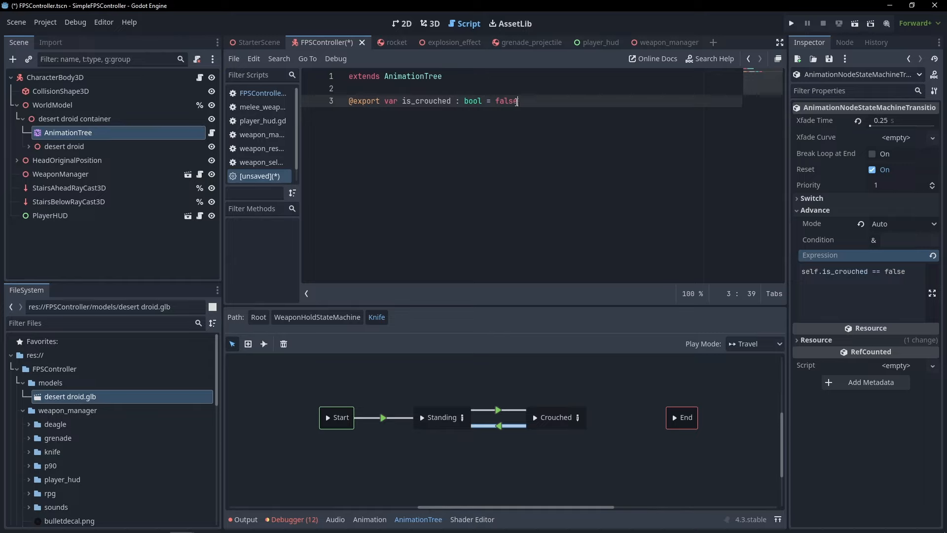
{"action": "double_click", "coordinate": [423, 101]}
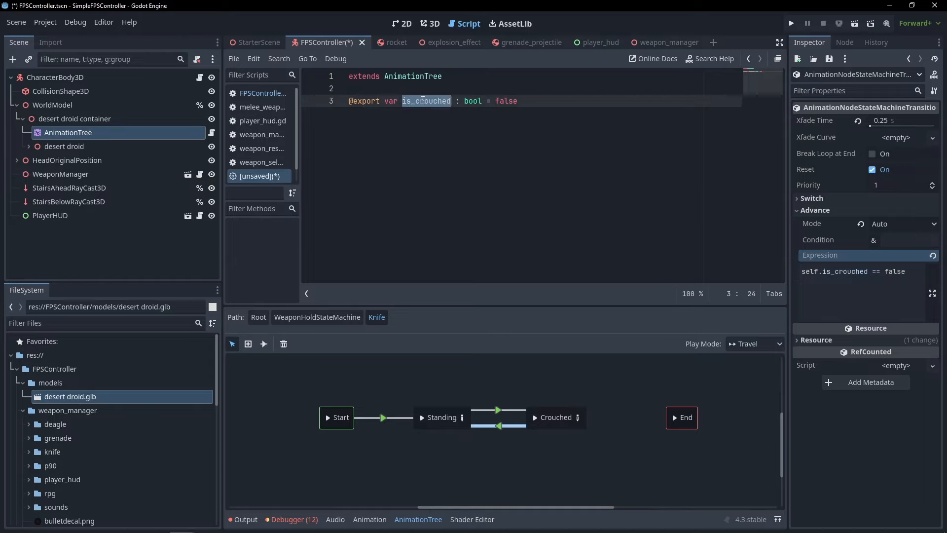
{"action": "left_click", "coordinate": [594, 98]}
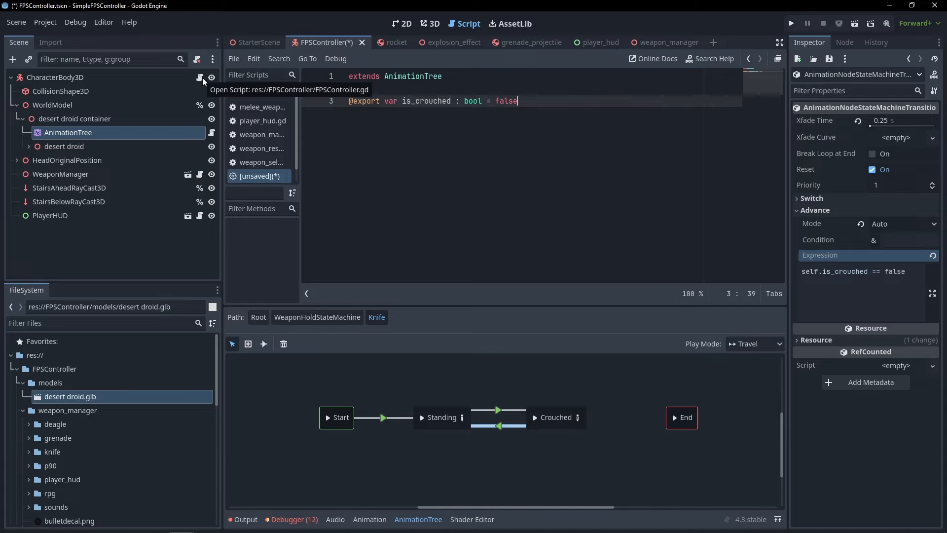
{"action": "key", "text": "Return"}
{"action": "key", "text": "Return"}
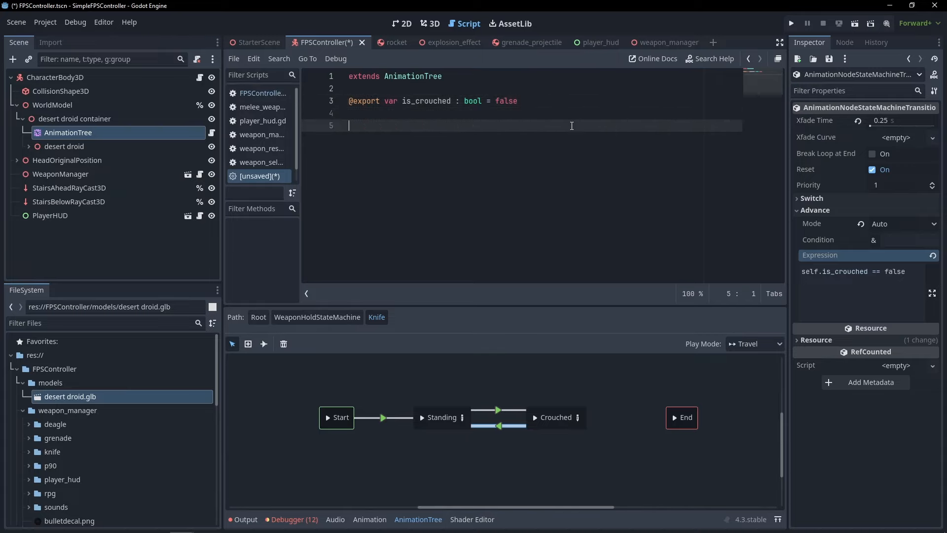
{"action": "key", "text": "BackSpace"}
{"action": "key", "text": "BackSpace"}
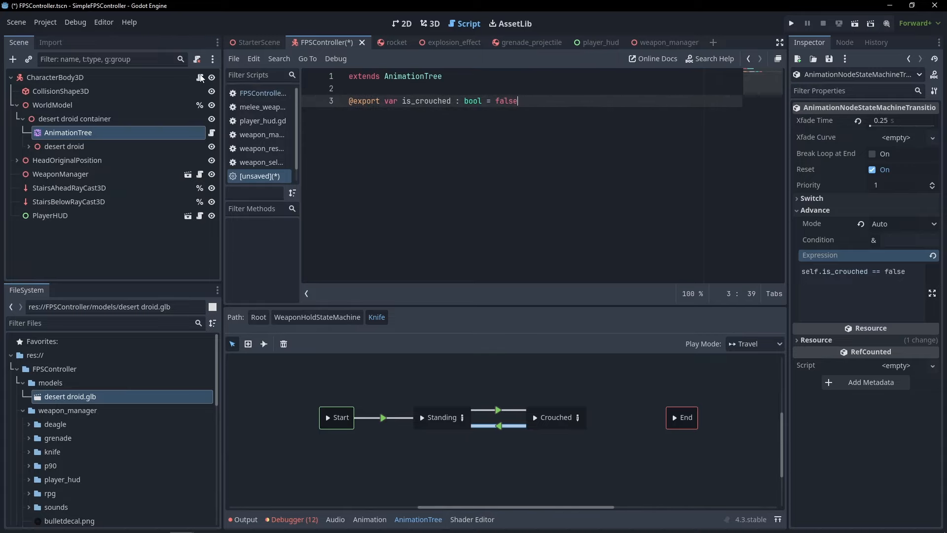
Add animation_tree.is_crouched = is_crouched as the first line of update_animations() in the FPSController script.
{"action": "left_click", "coordinate": [266, 93]}
{"action": "left_click_drag", "start_coordinate": [482, 281], "coordinate": [244, 268]}
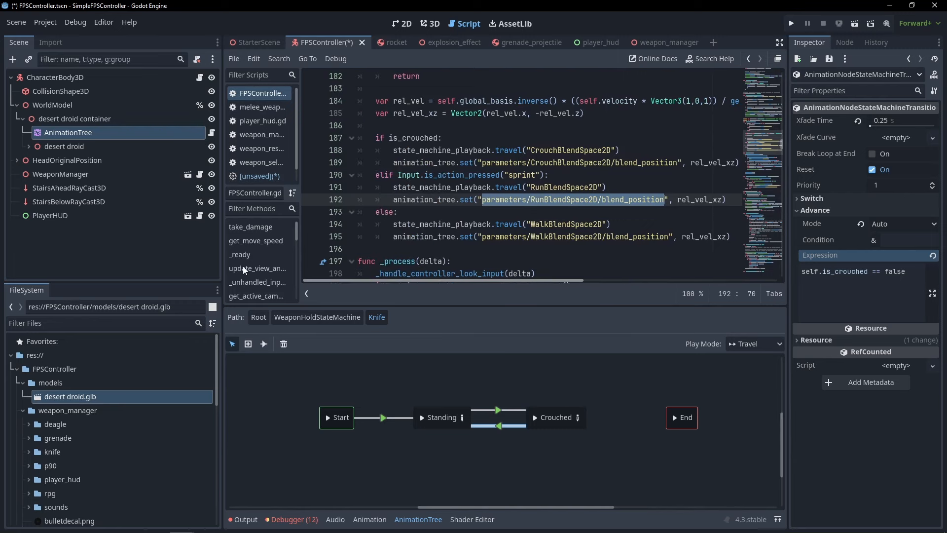
{"action": "scroll", "coordinate": [470, 214], "scroll_direction": "up", "scroll_amount": 4}
{"action": "scroll", "coordinate": [442, 146], "scroll_direction": "down", "scroll_amount": 2}
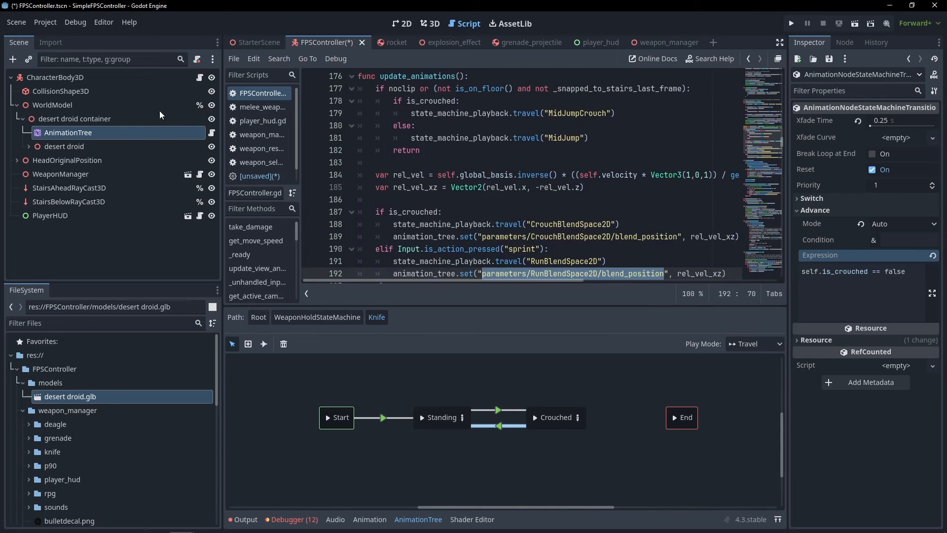
{"action": "scroll", "coordinate": [461, 130], "scroll_direction": "down", "scroll_amount": 2}
{"action": "scroll", "coordinate": [488, 143], "scroll_direction": "up", "scroll_amount": 4}
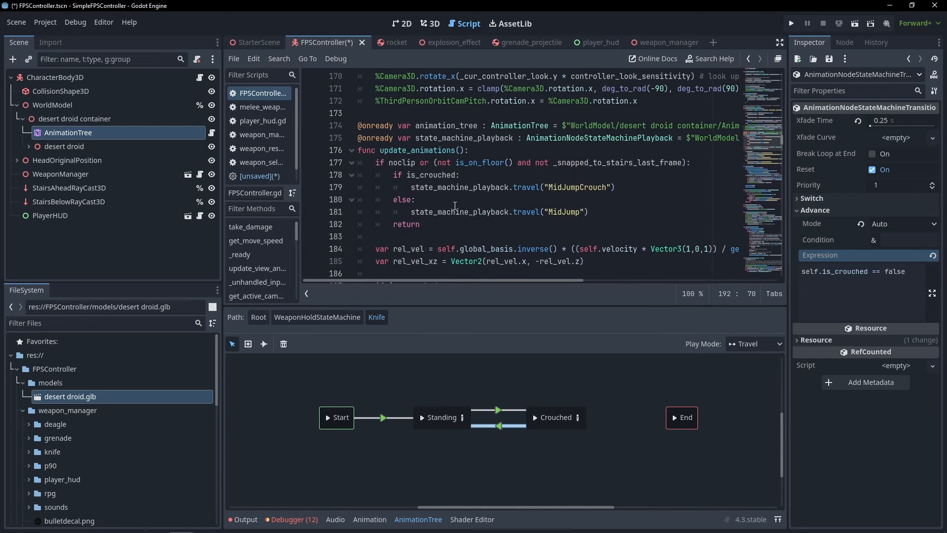
{"action": "left_click", "coordinate": [514, 155]}
{"action": "key", "text": "Return"}
{"action": "type", "text": "animation_tree.is_crouched = is_crouched"}
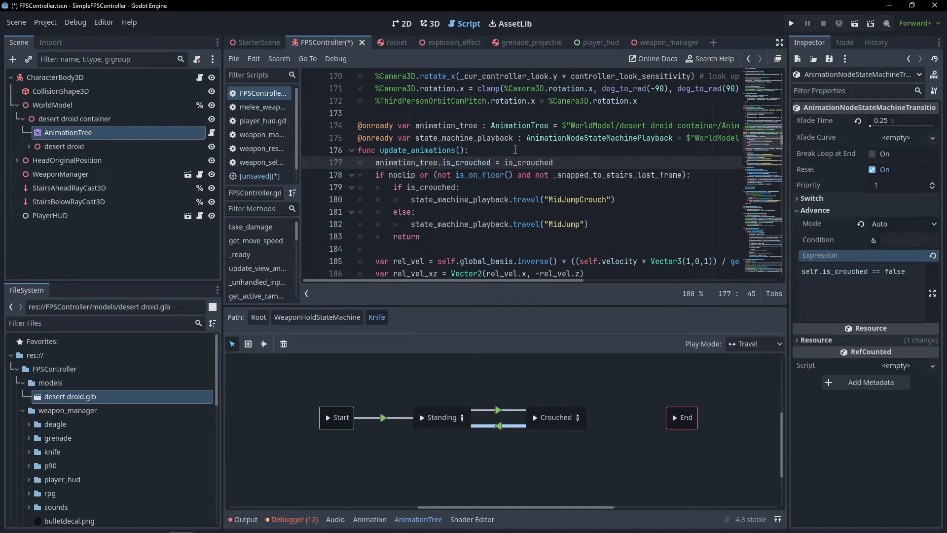
Compare the new is_crouched assignment with the AnimationTree script's variable and the Crouched-to-Standing transition's advance expression.
{"action": "left_click_drag", "start_coordinate": [553, 163], "coordinate": [376, 163]}
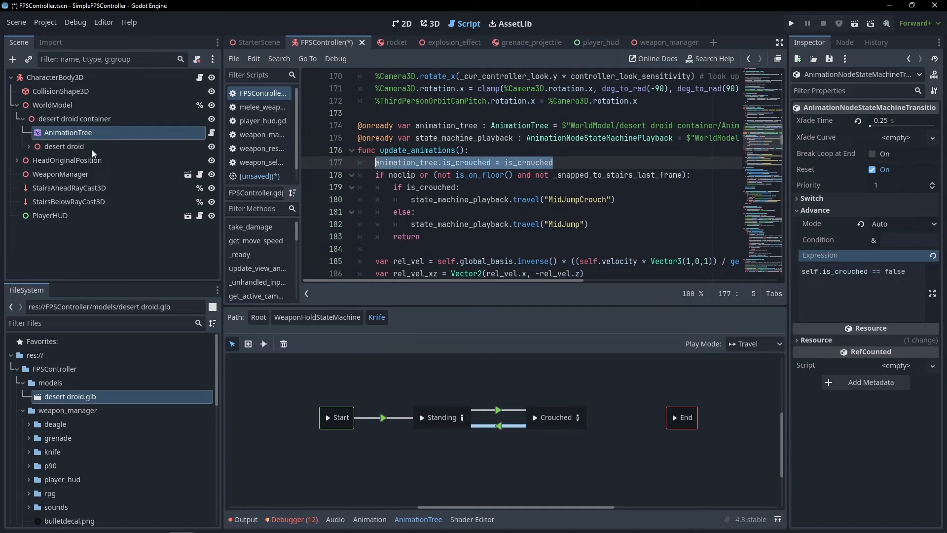
{"action": "left_click", "coordinate": [212, 134]}
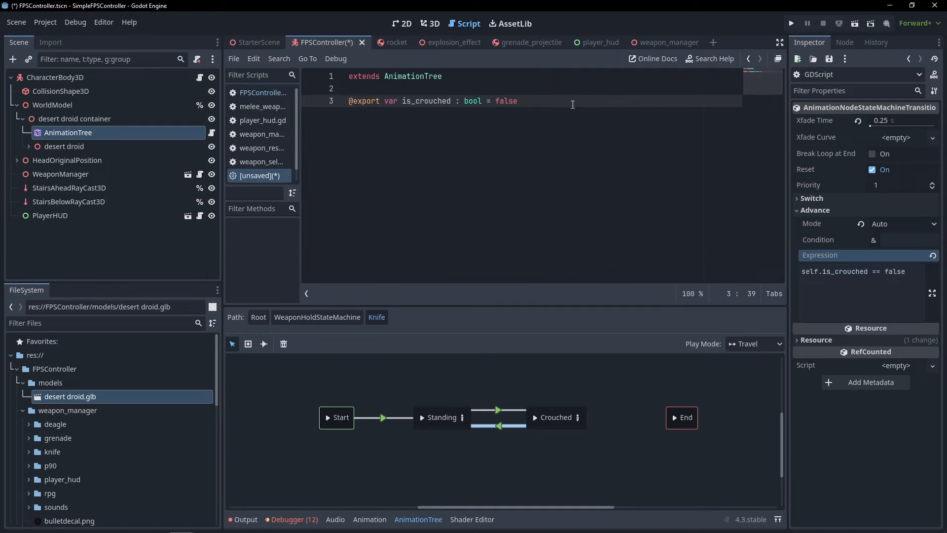
{"action": "left_click", "coordinate": [900, 277]}
{"action": "key", "text": "ctrl+a"}
{"action": "left_click", "coordinate": [360, 348]}
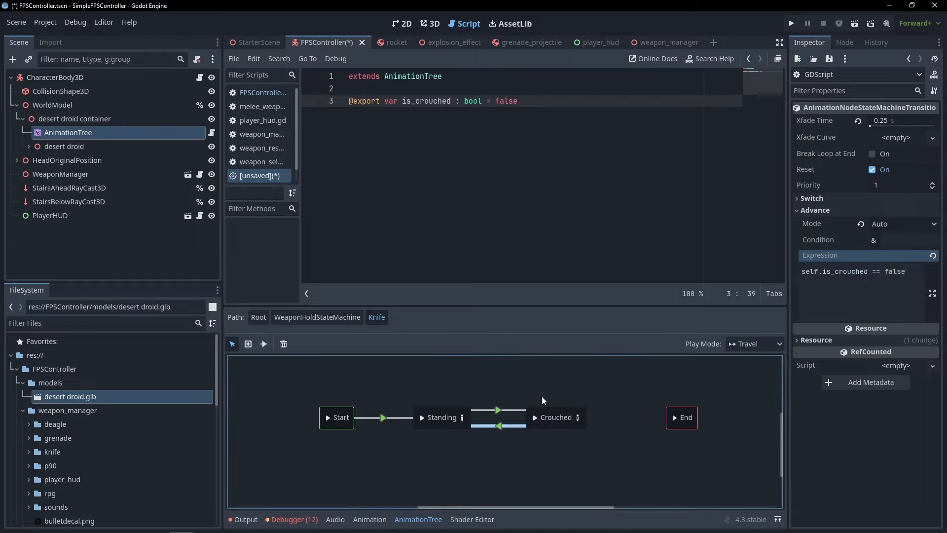
{"action": "left_click", "coordinate": [918, 286]}
{"action": "key", "text": "ctrl+a"}
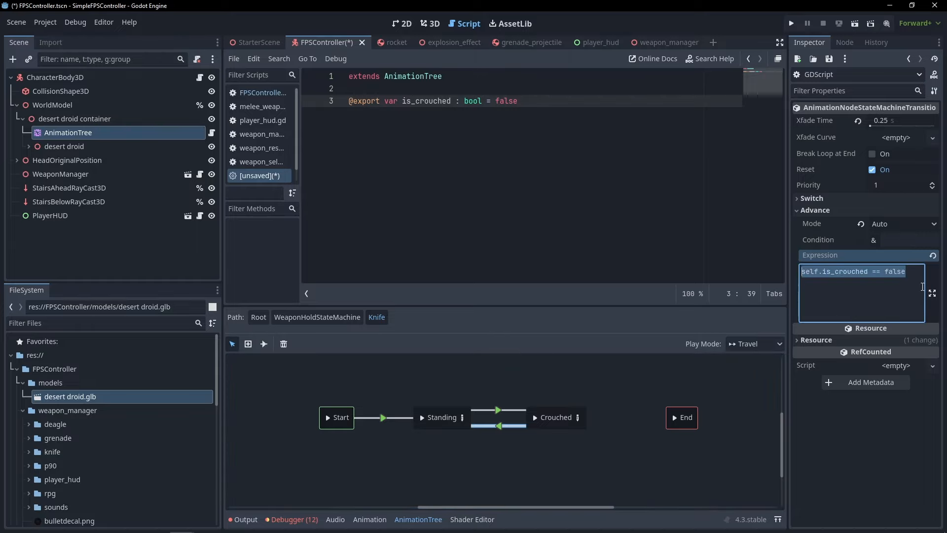
{"action": "left_click", "coordinate": [914, 273]}
{"action": "left_click_drag", "start_coordinate": [807, 273], "coordinate": [792, 270]}
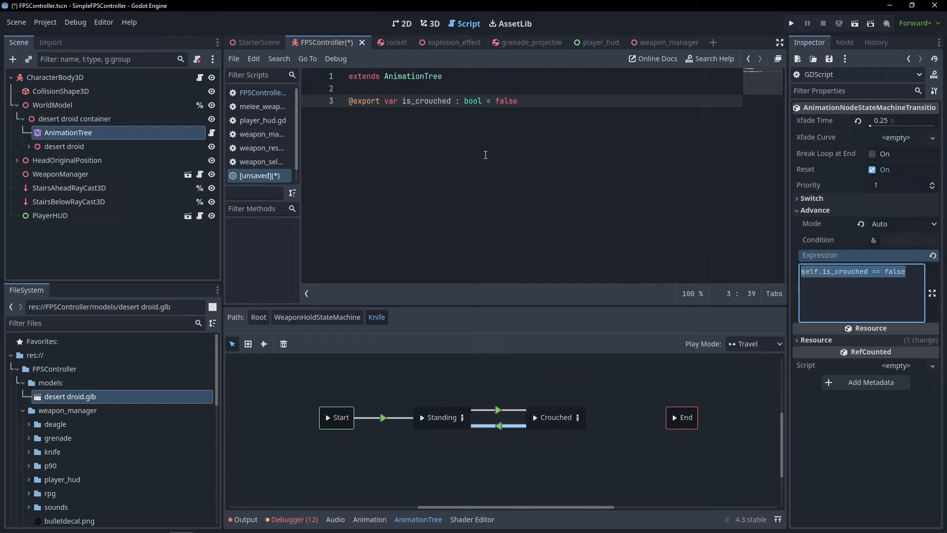
{"action": "left_click_drag", "start_coordinate": [567, 107], "coordinate": [323, 72]}
{"action": "left_click", "coordinate": [575, 110]}
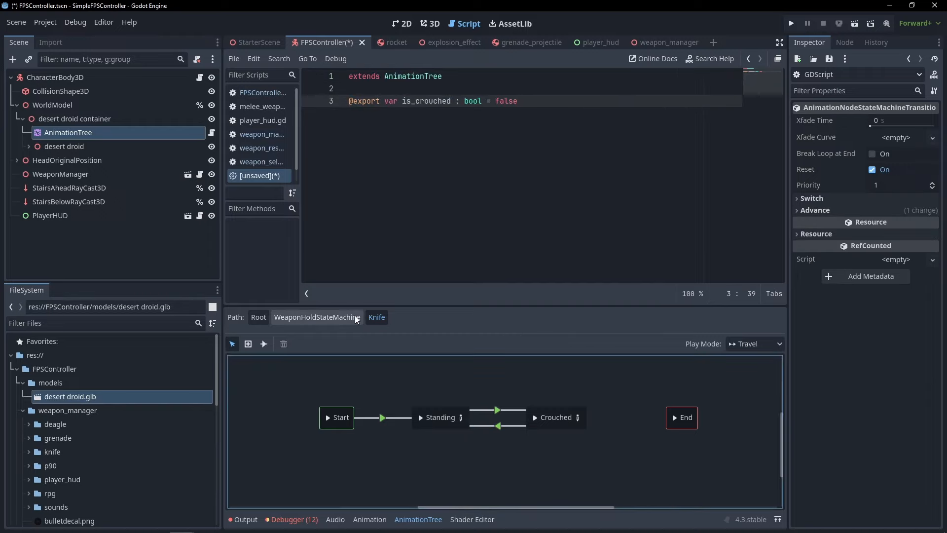
{"action": "left_click", "coordinate": [353, 316]}
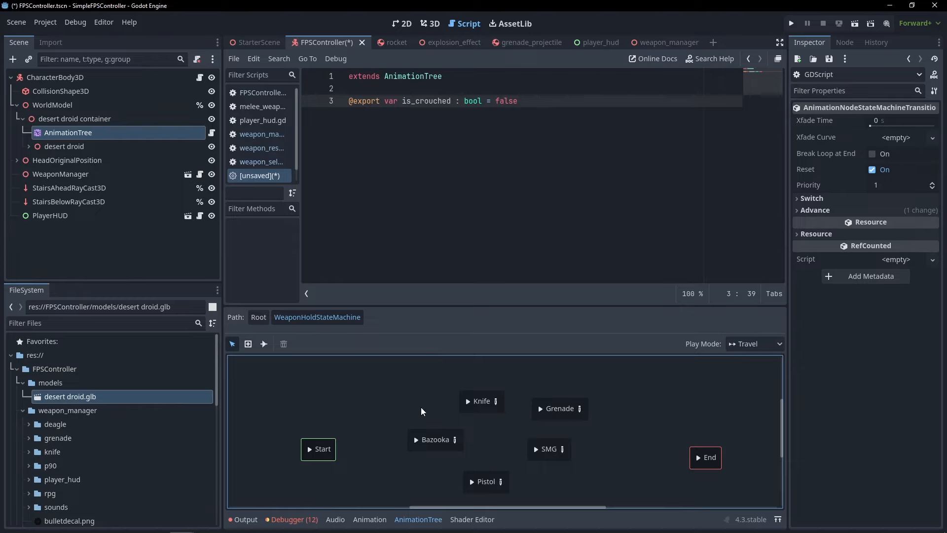
{"action": "left_click", "coordinate": [578, 130]}
{"action": "key", "text": "Return"}
{"action": "key", "text": "Return"}
{"action": "type", "text": "@export var hold_type : String = \""}
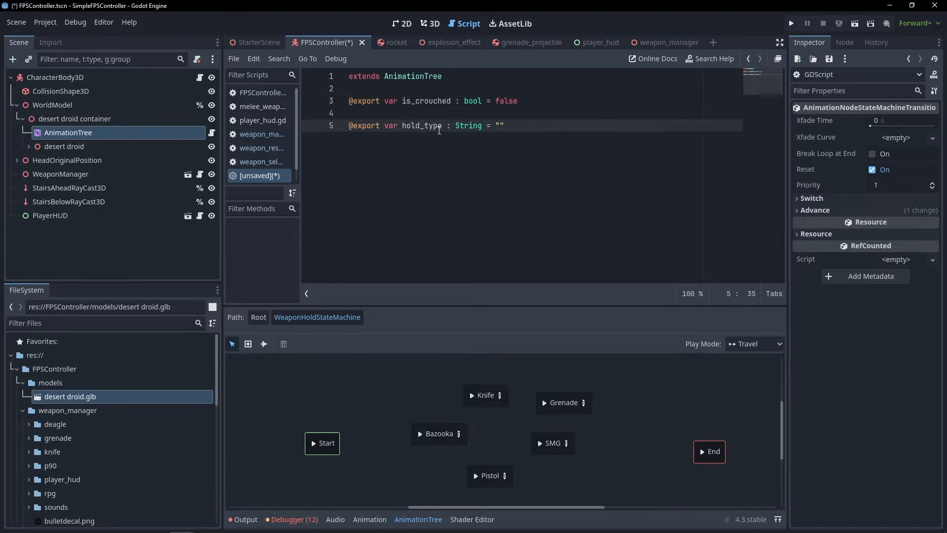
{"action": "double_click", "coordinate": [439, 129]}
{"action": "double_click", "coordinate": [468, 125]}
Connect Start to Bazooka, and link Bazooka, Knife, Grenade, SMG and Pistol in a one-way loop of immediate transitions back to Bazooka.
{"action": "left_click", "coordinate": [550, 432]}
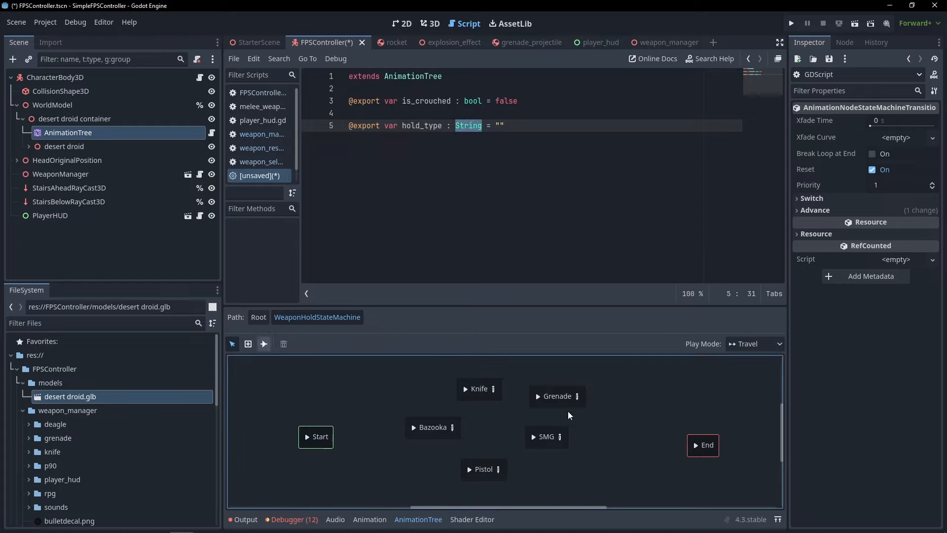
{"action": "left_click", "coordinate": [557, 392]}
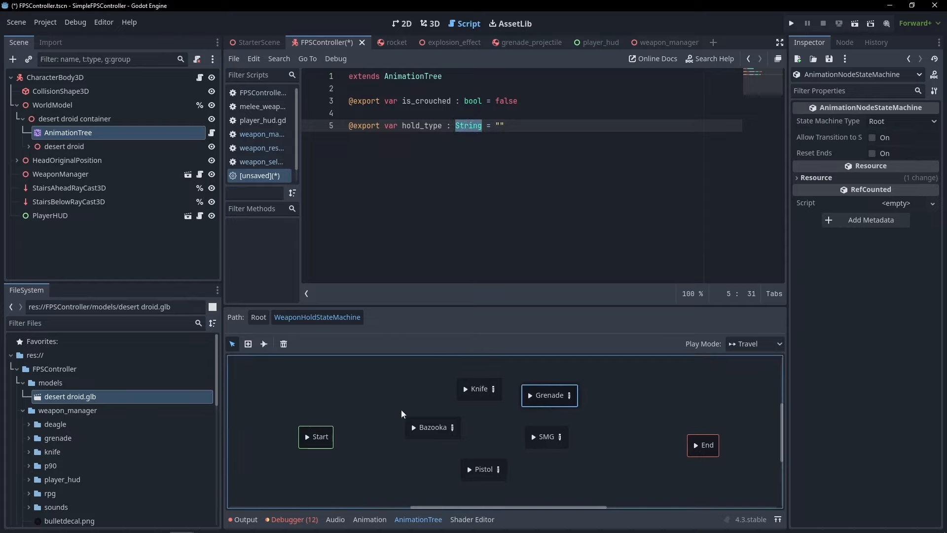
{"action": "left_click", "coordinate": [264, 344]}
{"action": "mouse_move", "coordinate": [320, 438]}
{"action": "left_mouse_down"}
{"action": "mouse_move", "coordinate": [434, 427]}
{"action": "mouse_move", "coordinate": [477, 388]}
{"action": "left_mouse_up"}
{"action": "left_click_drag", "start_coordinate": [477, 388], "coordinate": [550, 395]}
{"action": "mouse_move", "coordinate": [551, 396]}
{"action": "left_mouse_down"}
{"action": "mouse_move", "coordinate": [555, 439]}
{"action": "mouse_move", "coordinate": [485, 469]}
{"action": "mouse_move", "coordinate": [432, 427]}
{"action": "left_mouse_up"}
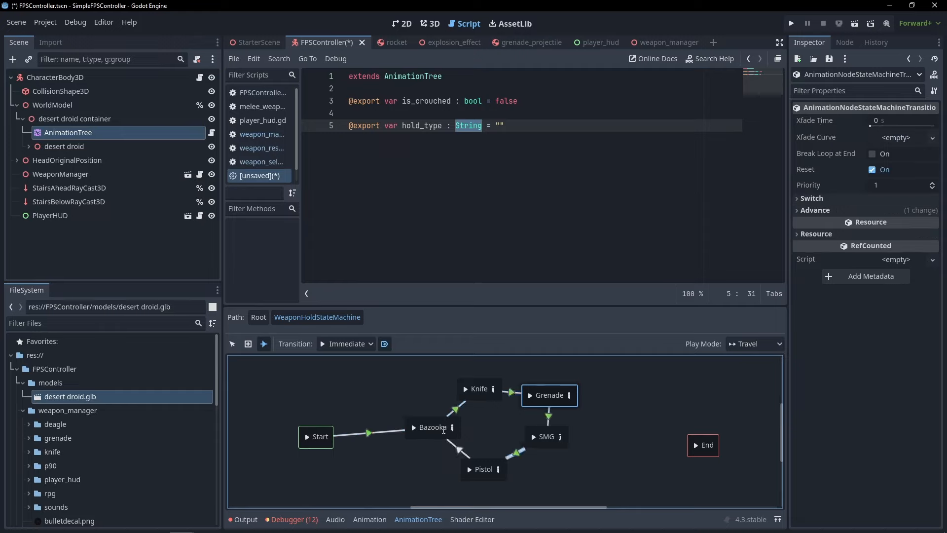
{"action": "left_click", "coordinate": [234, 344]}
Set the Bazooka-to-Knife transition's advance expression to self.hold_type != "Bazooka" and copy the expression.
{"action": "left_click", "coordinate": [456, 409]}
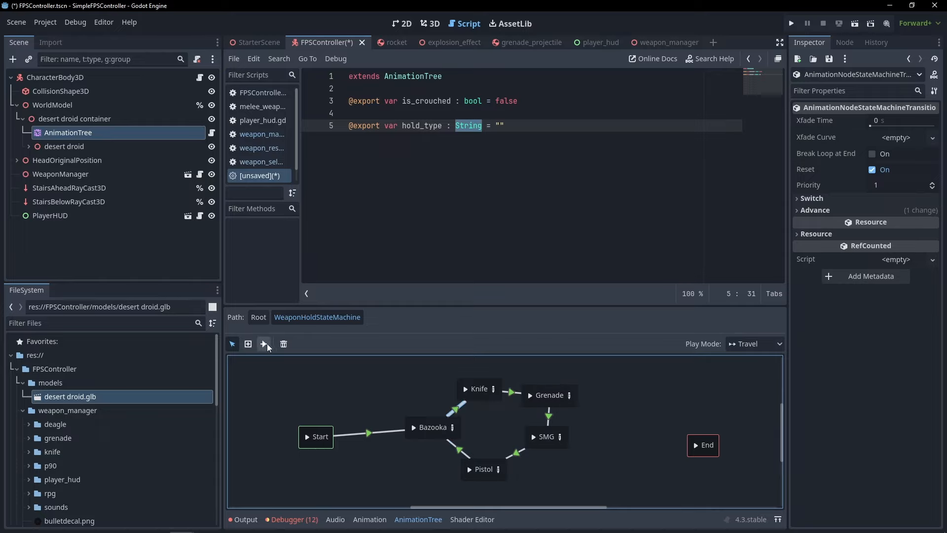
{"action": "left_click", "coordinate": [885, 211]}
{"action": "left_click", "coordinate": [887, 249]}
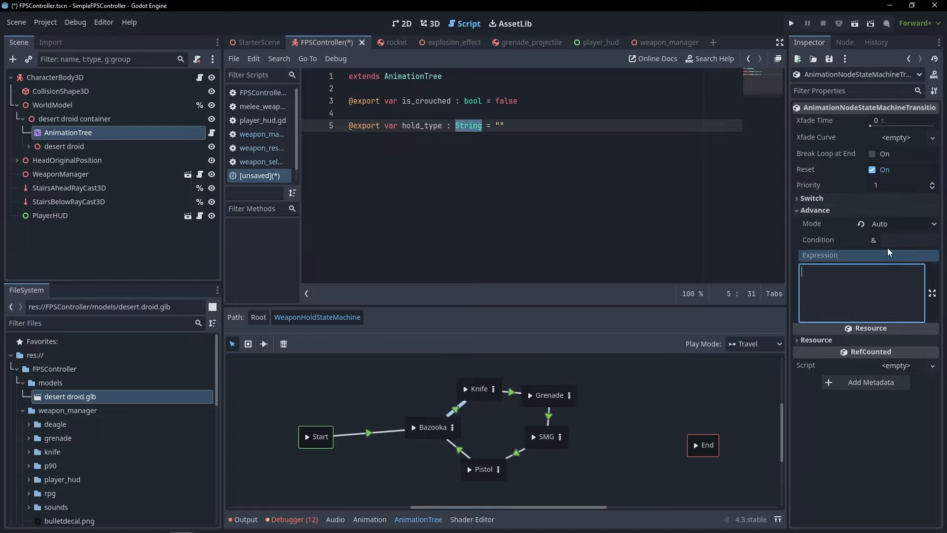
{"action": "type", "text": "self.hold_type"}
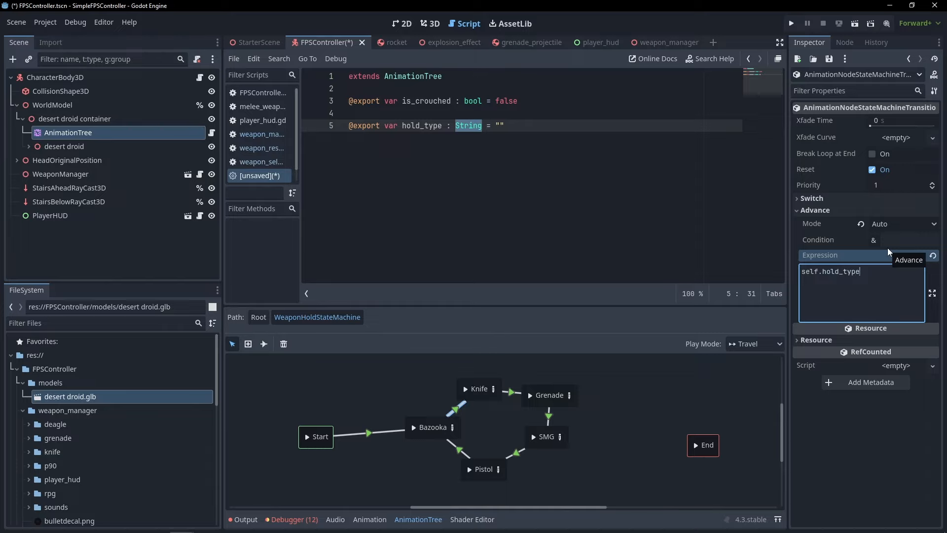
{"action": "type", "text": " != \"Bazooka"}
{"action": "key", "text": "ctrl+a"}
{"action": "key", "text": "ctrl+c"}
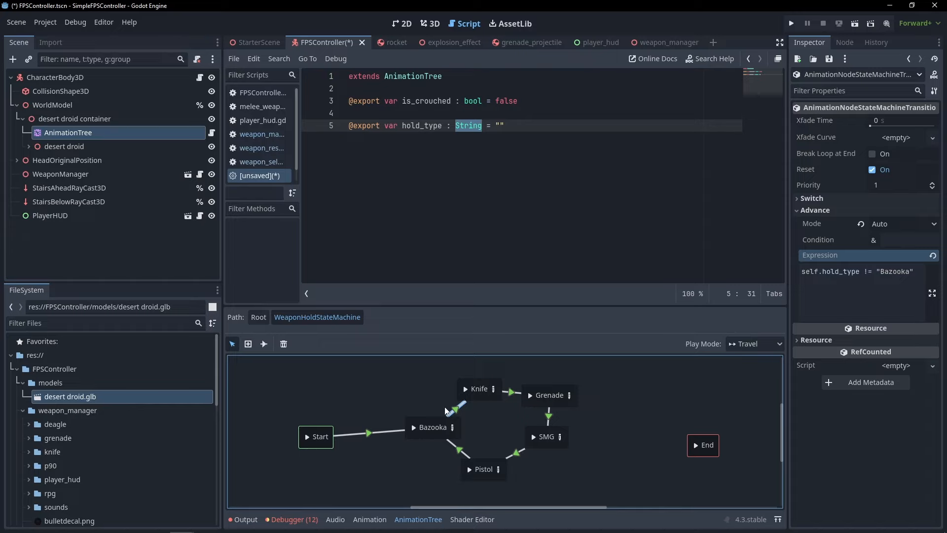
Set the Knife-to-Grenade transition's advance expression to self.hold_type != "Knife", reusing the copied expression.
{"action": "left_click", "coordinate": [514, 392]}
{"action": "left_click", "coordinate": [815, 211]}
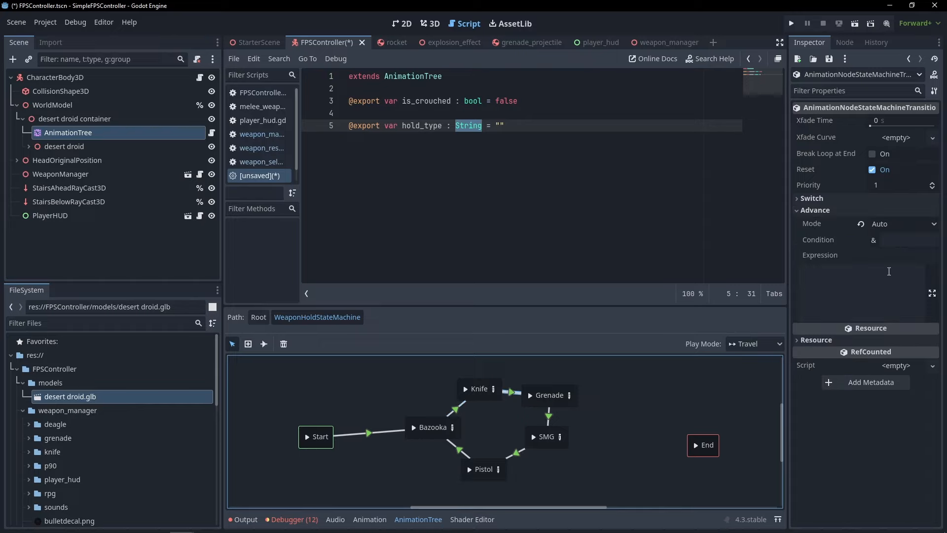
{"action": "left_click", "coordinate": [886, 302]}
{"action": "key", "text": "ctrl+v"}
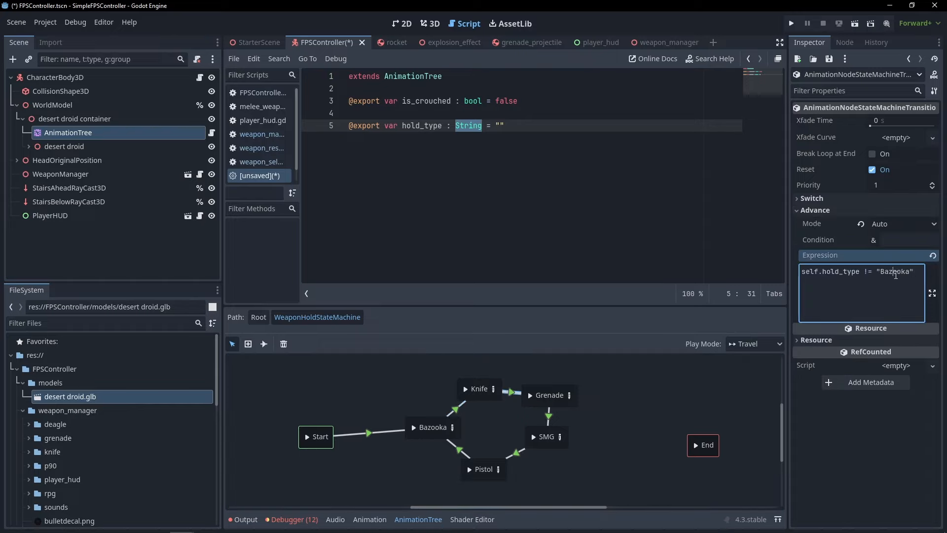
{"action": "double_click", "coordinate": [896, 274]}
{"action": "type", "text": "Knife"}
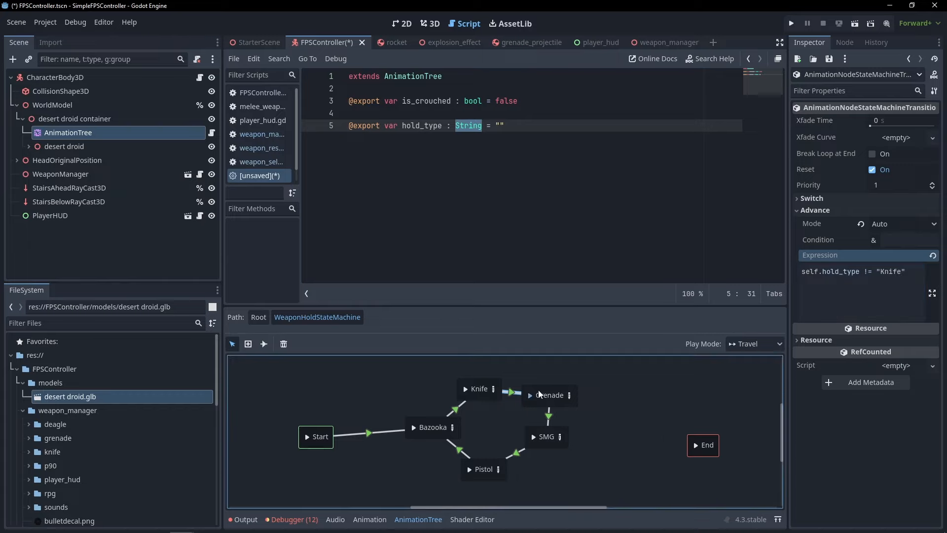
Set the Grenade-to-SMG transition's advance expression to self.hold_type != "Grenade", reusing the copied expression.
{"action": "left_click", "coordinate": [548, 416]}
{"action": "left_click", "coordinate": [883, 210]}
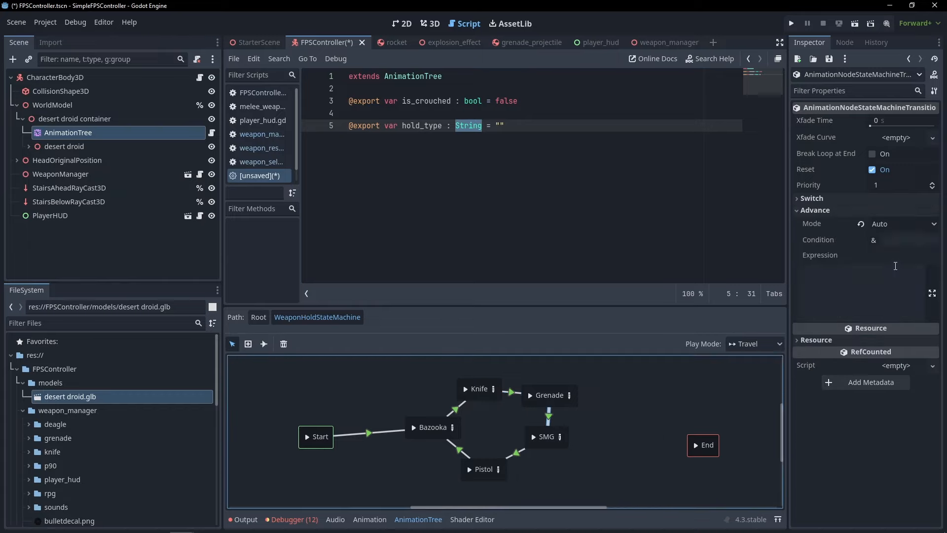
{"action": "left_click", "coordinate": [895, 266]}
{"action": "key", "text": "ctrl+v"}
{"action": "double_click", "coordinate": [895, 274]}
{"action": "type", "text": "G"}
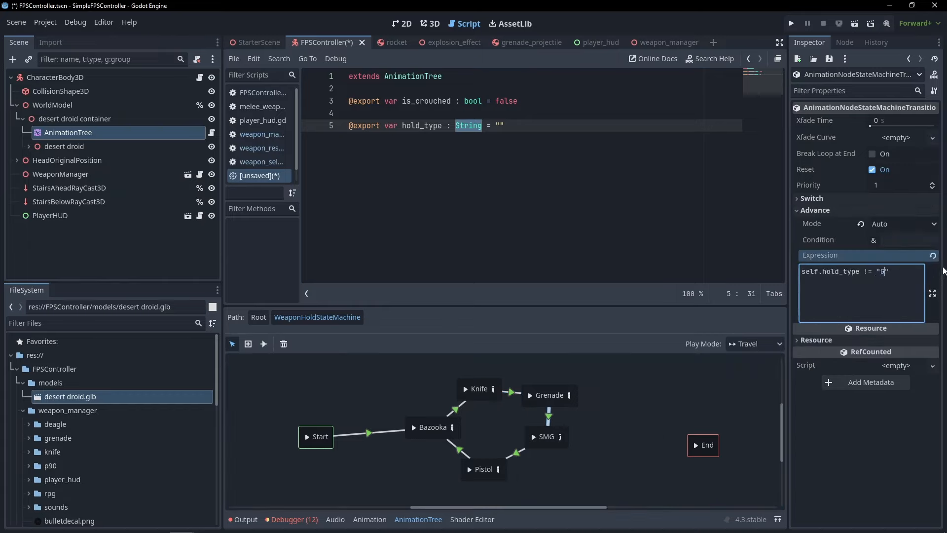
{"action": "type", "text": "renade"}
{"action": "left_click", "coordinate": [572, 446]}
Paste the copied advance expression into the SMG-to-Pistol transition and replace its weapon name with Pistol.
{"action": "left_click", "coordinate": [516, 450]}
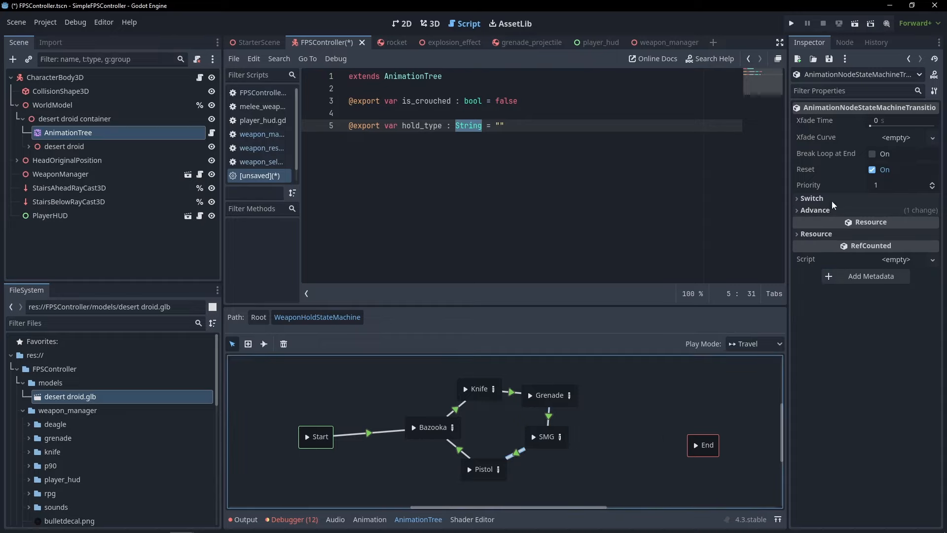
{"action": "left_click", "coordinate": [815, 211]}
{"action": "left_click", "coordinate": [920, 280]}
{"action": "type", "text": "self.hold_type != \"Grenade\""}
{"action": "double_click", "coordinate": [895, 271]}
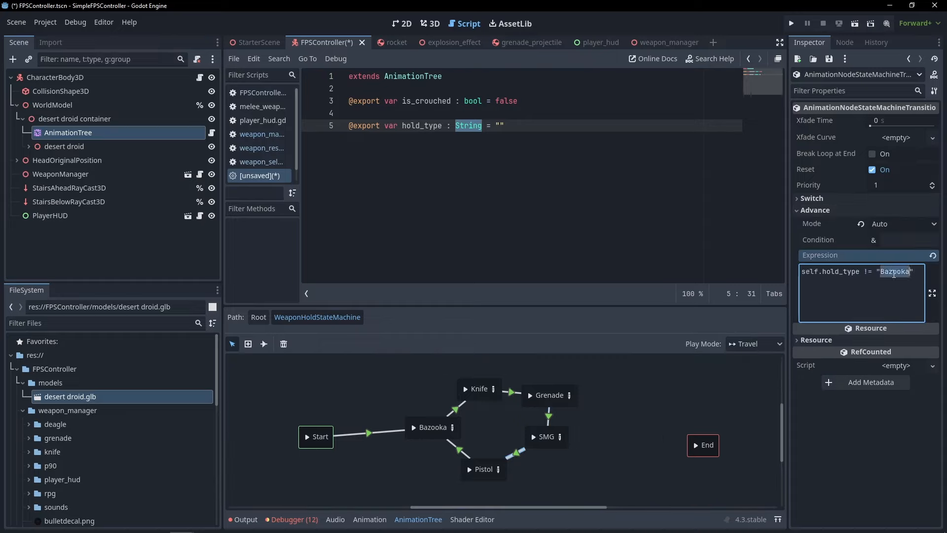
{"action": "type", "text": "Pisto"}
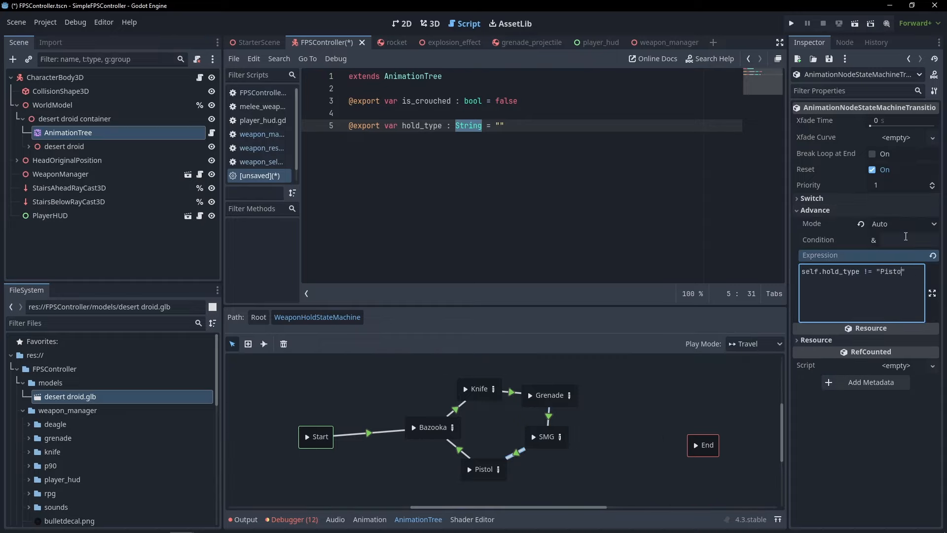